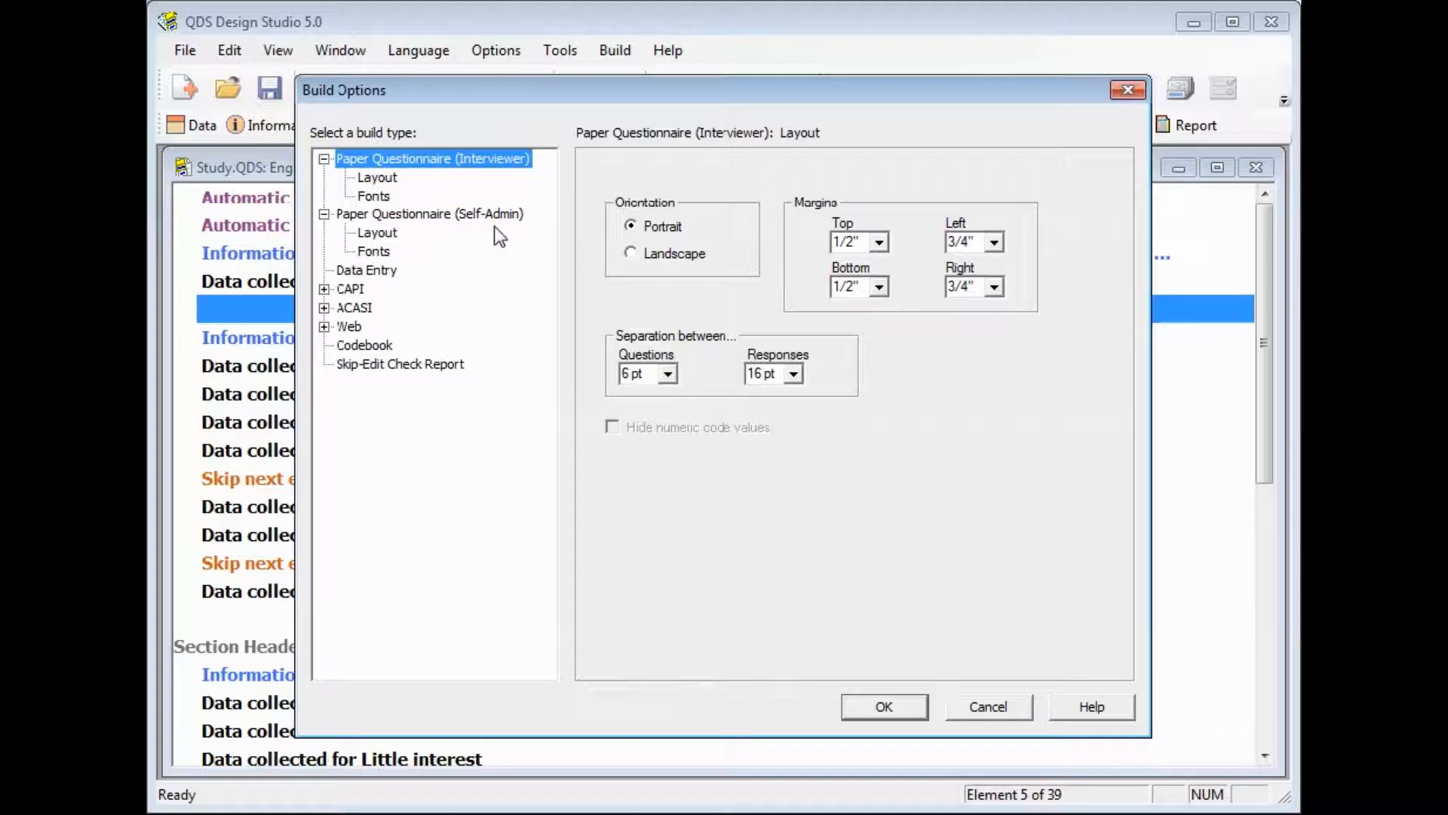
# - Review the interviewer paper questionnaire's layout and font build options and the self-administered questionnaire's layout options
pyautogui.click(387, 178)
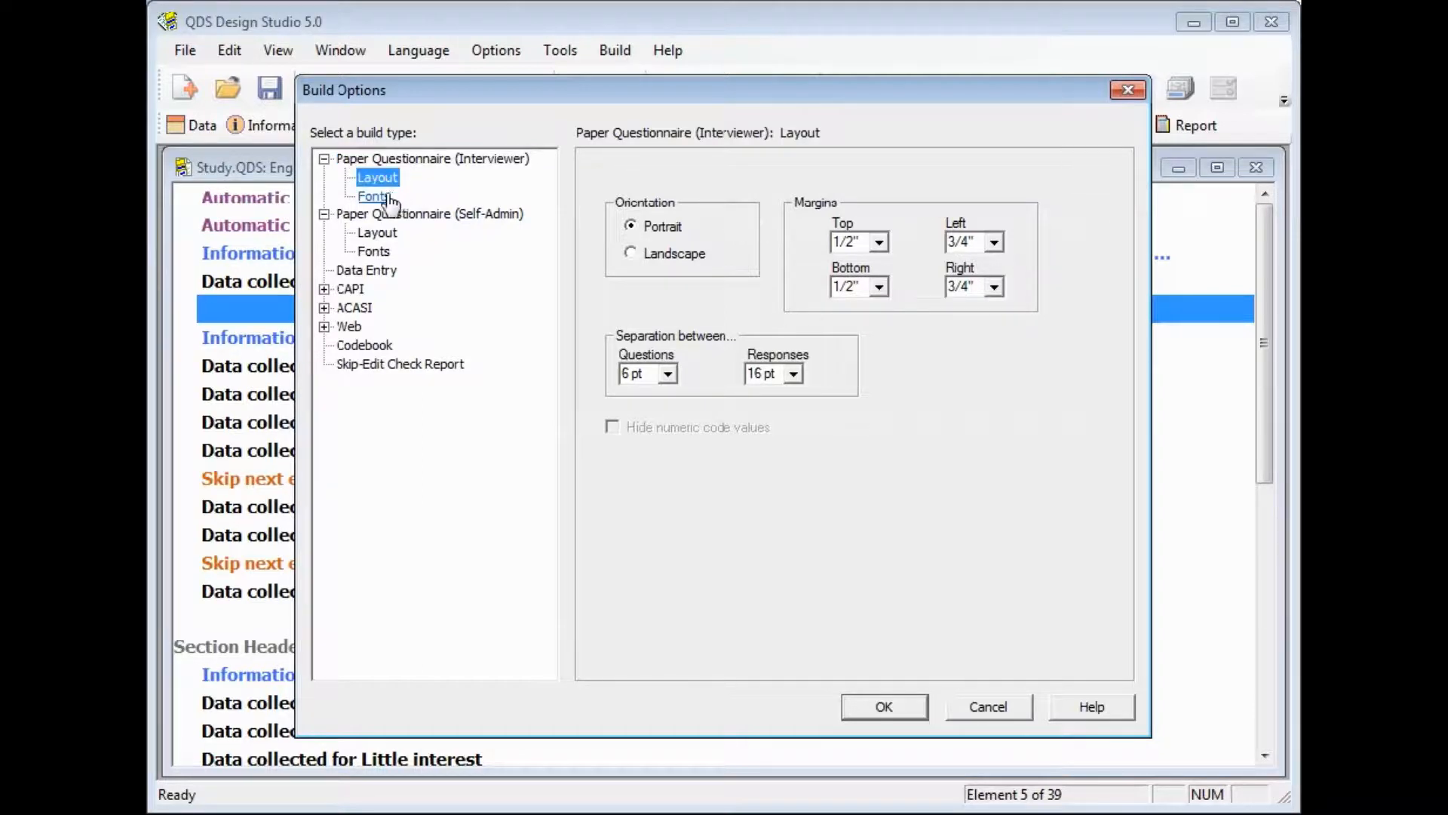
pyautogui.click(383, 198)
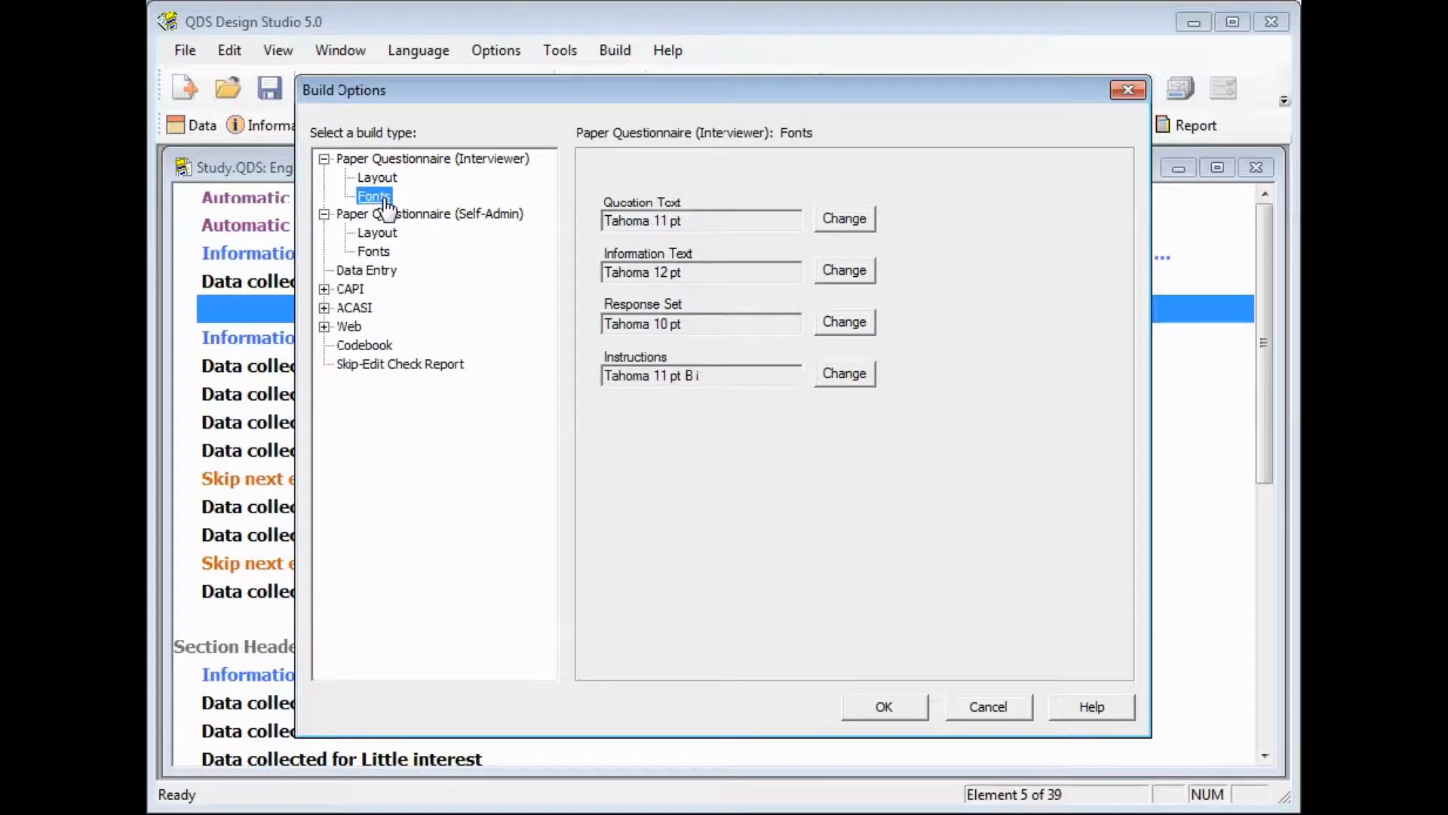
pyautogui.click(377, 179)
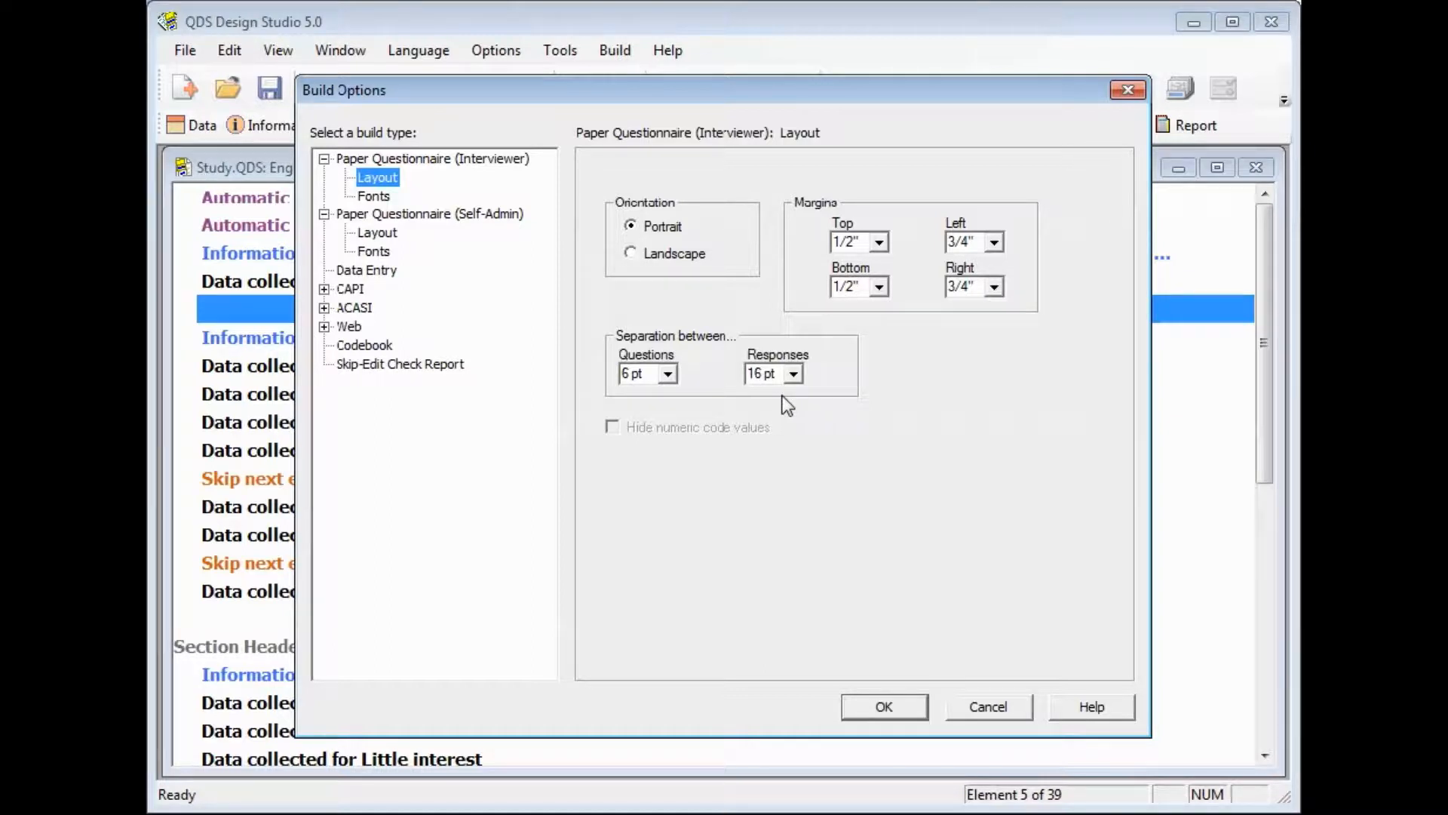
pyautogui.click(377, 233)
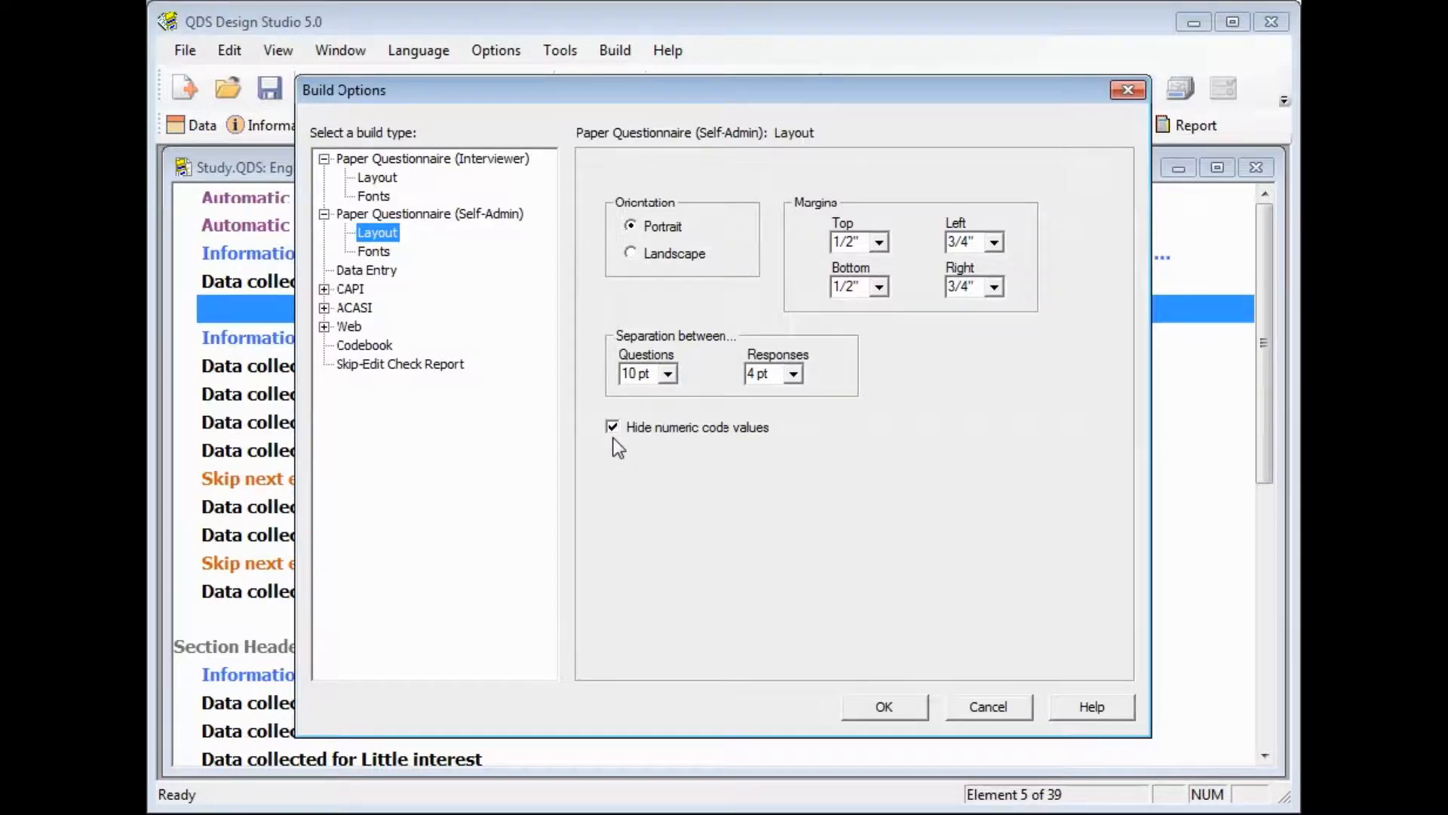
pyautogui.click(880, 709)
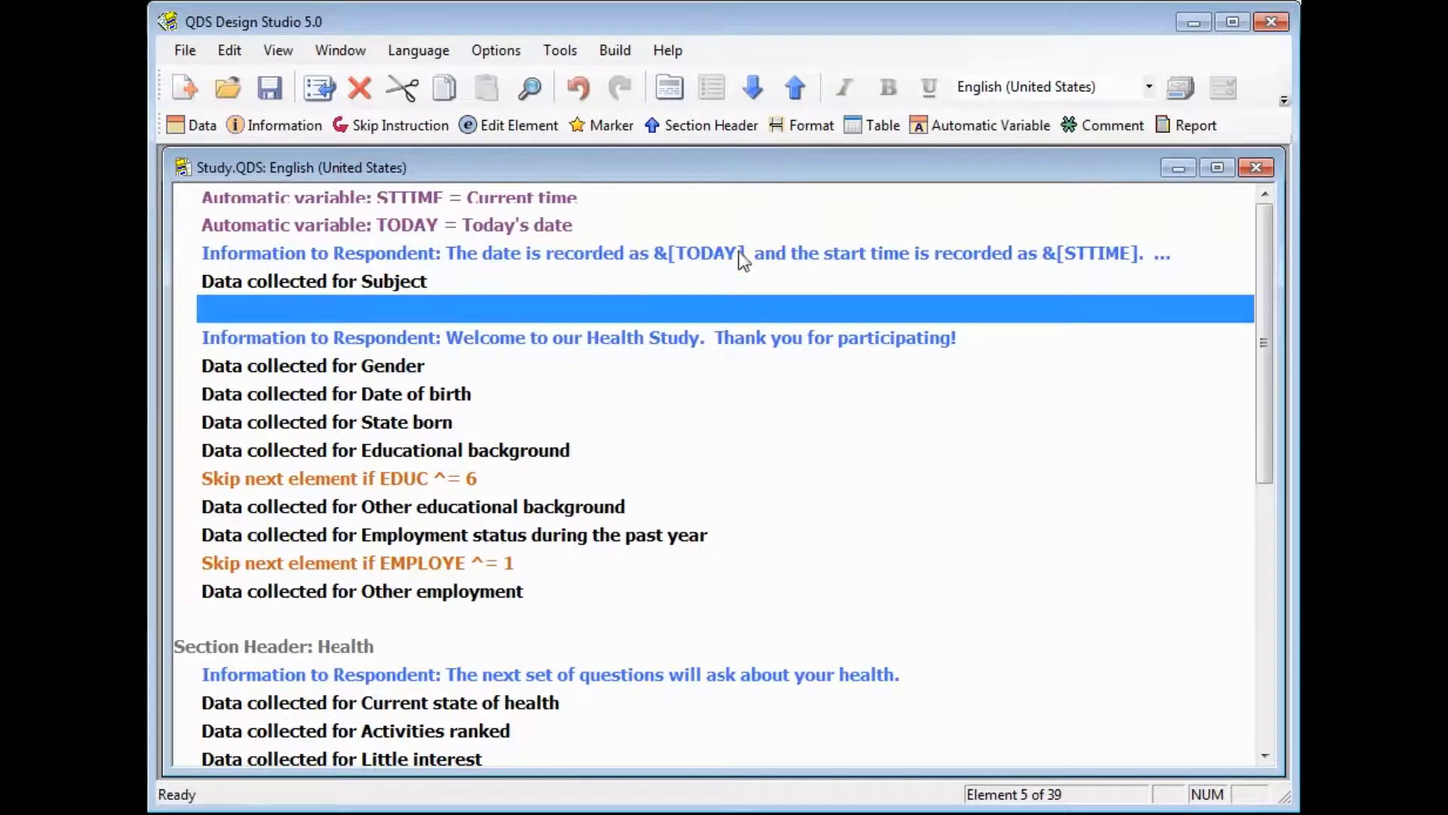
# - Build the interviewer paper questionnaire as Study EN Qx.RTF in the Documentation folder and open the document
pyautogui.click(610, 52)
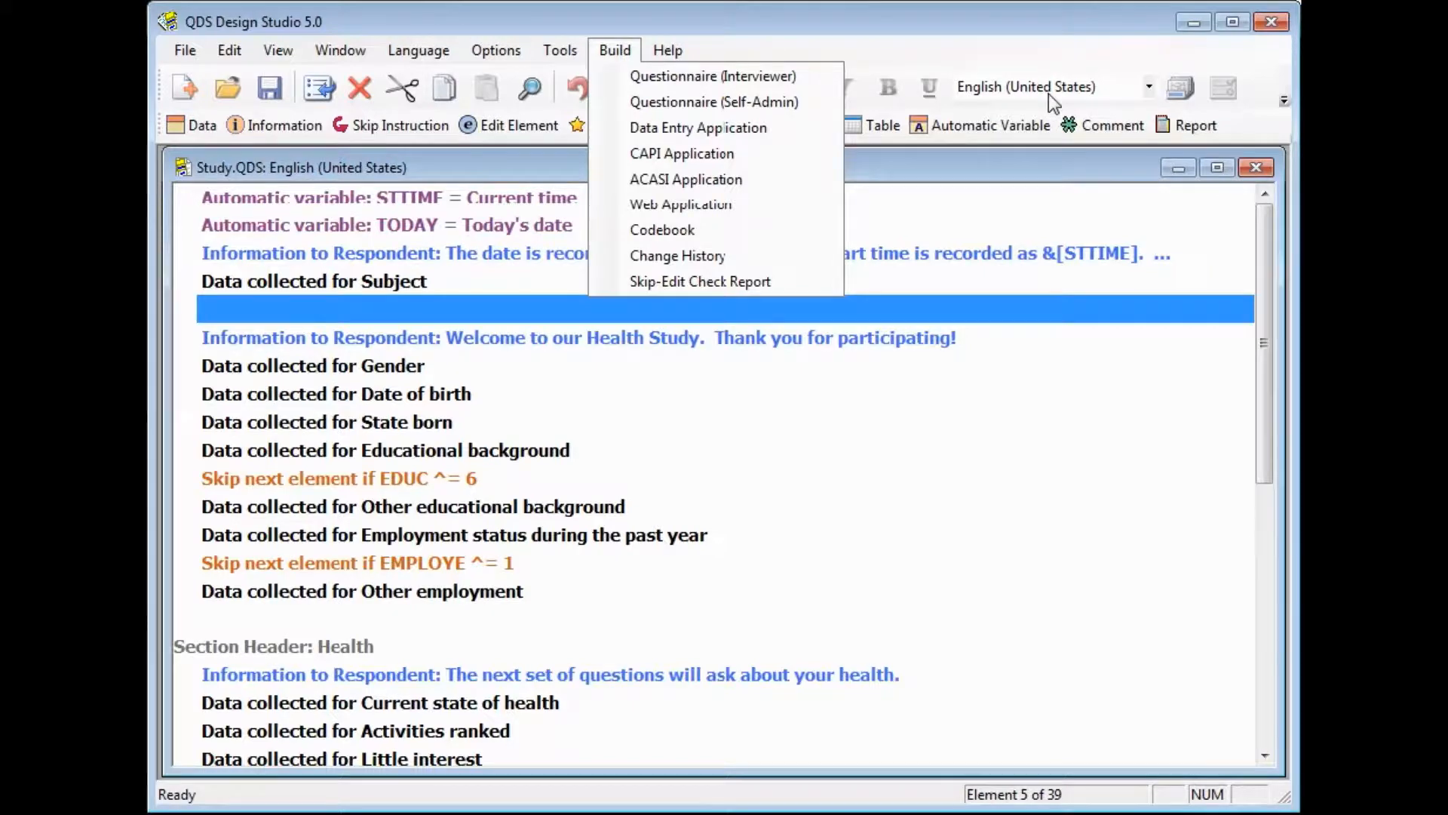
pyautogui.click(780, 80)
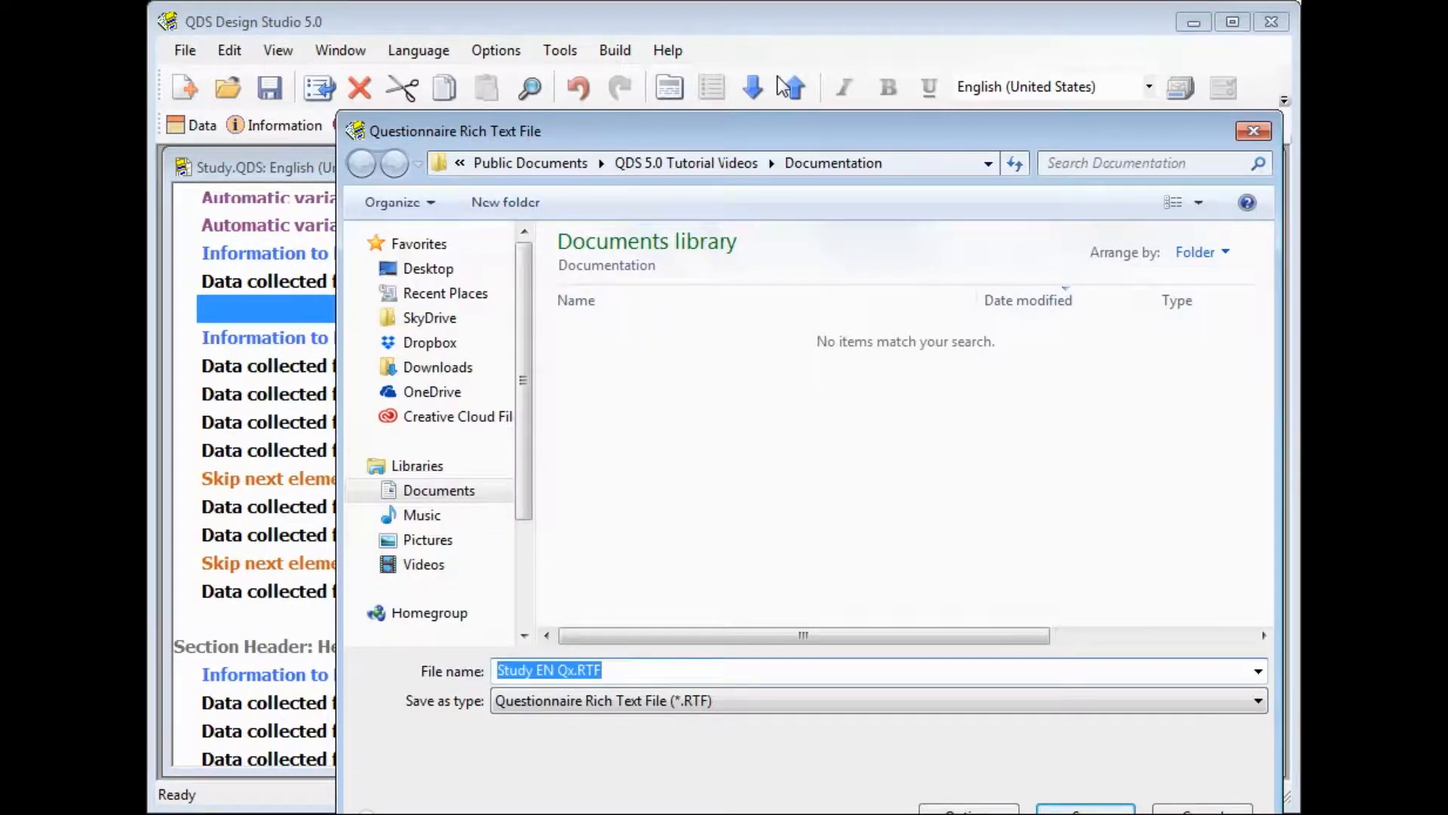
pyautogui.moveTo(860, 133); pyautogui.dragTo(776, 62)
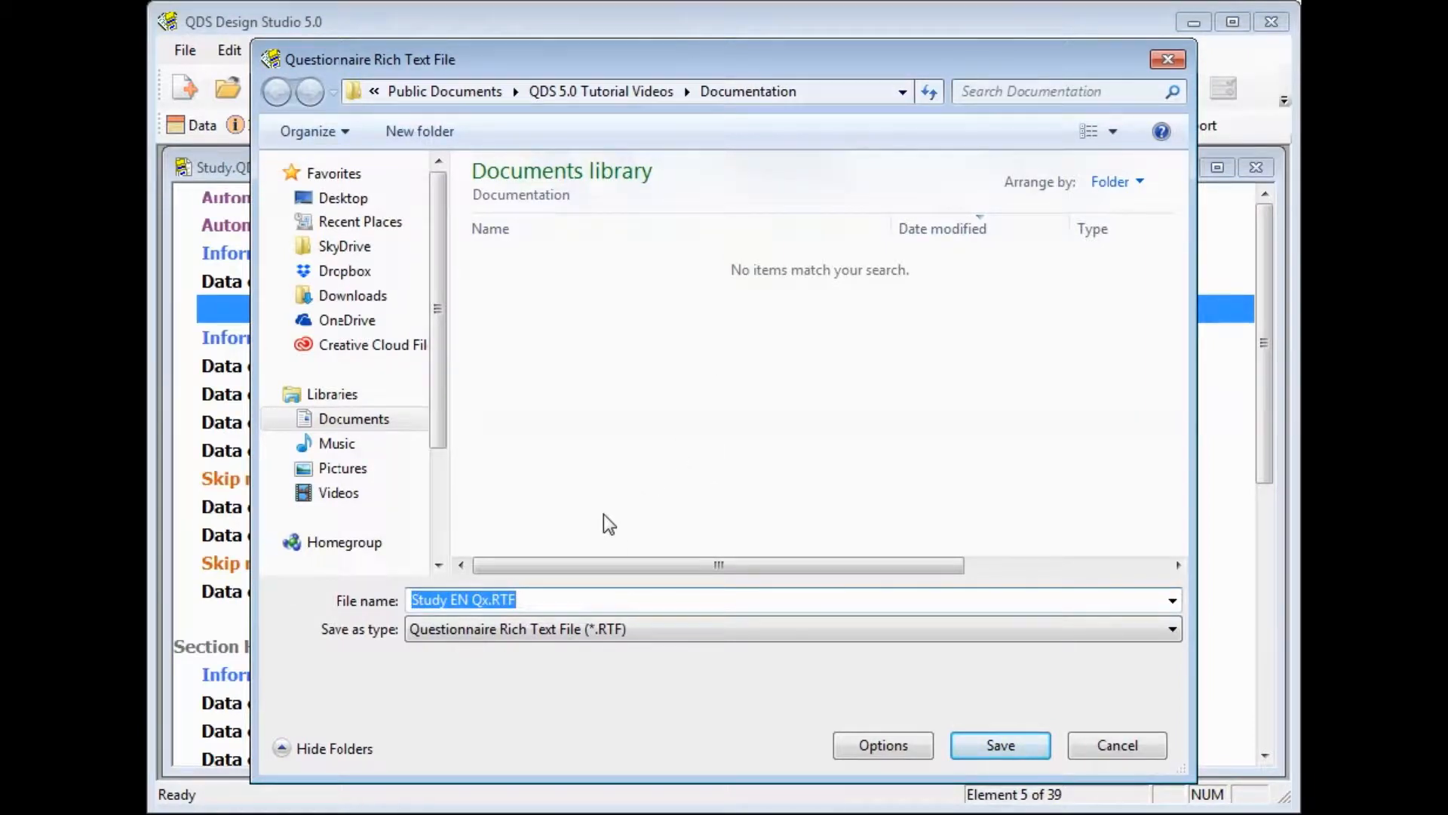
pyautogui.click(562, 606)
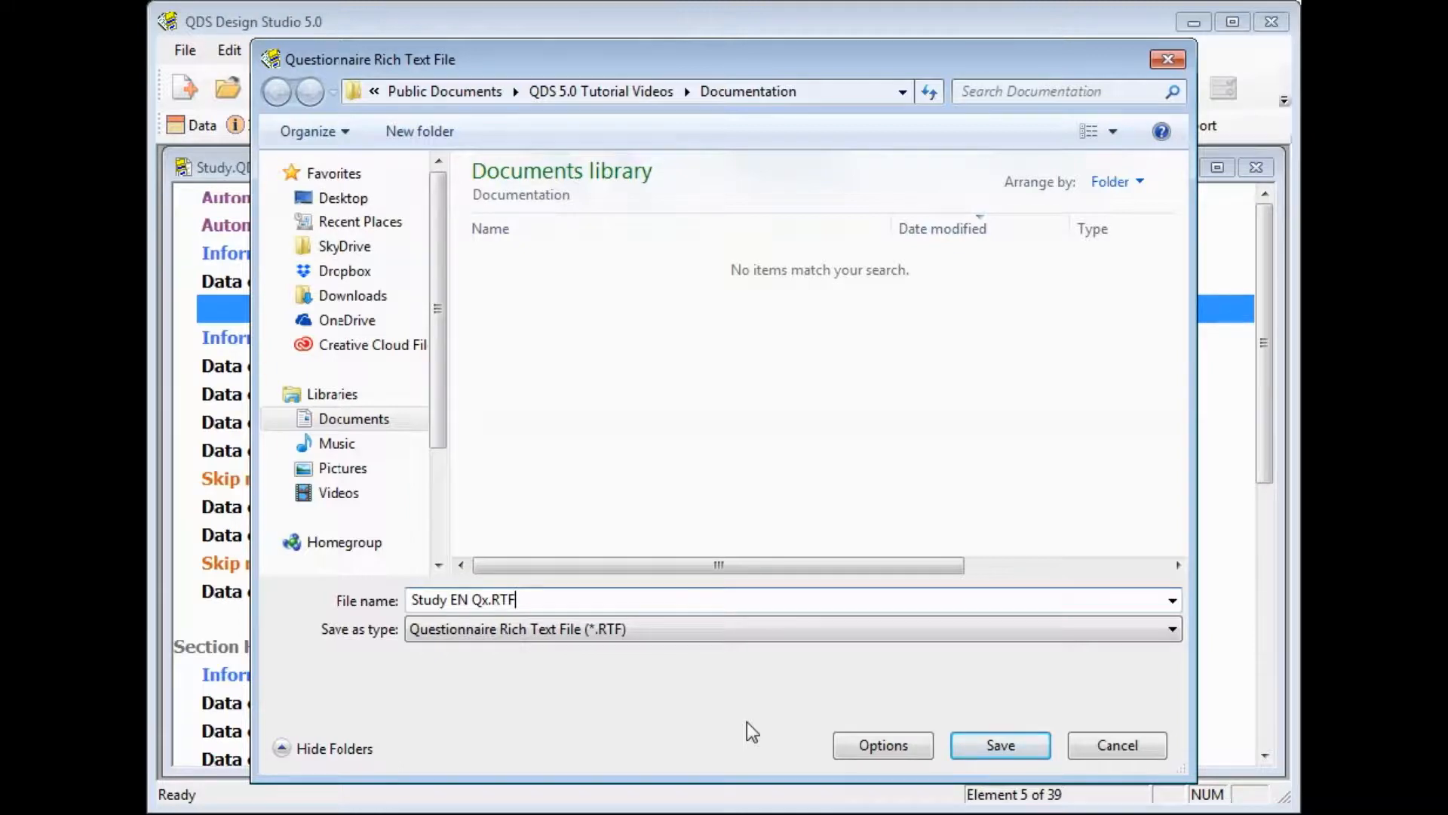
pyautogui.click(988, 749)
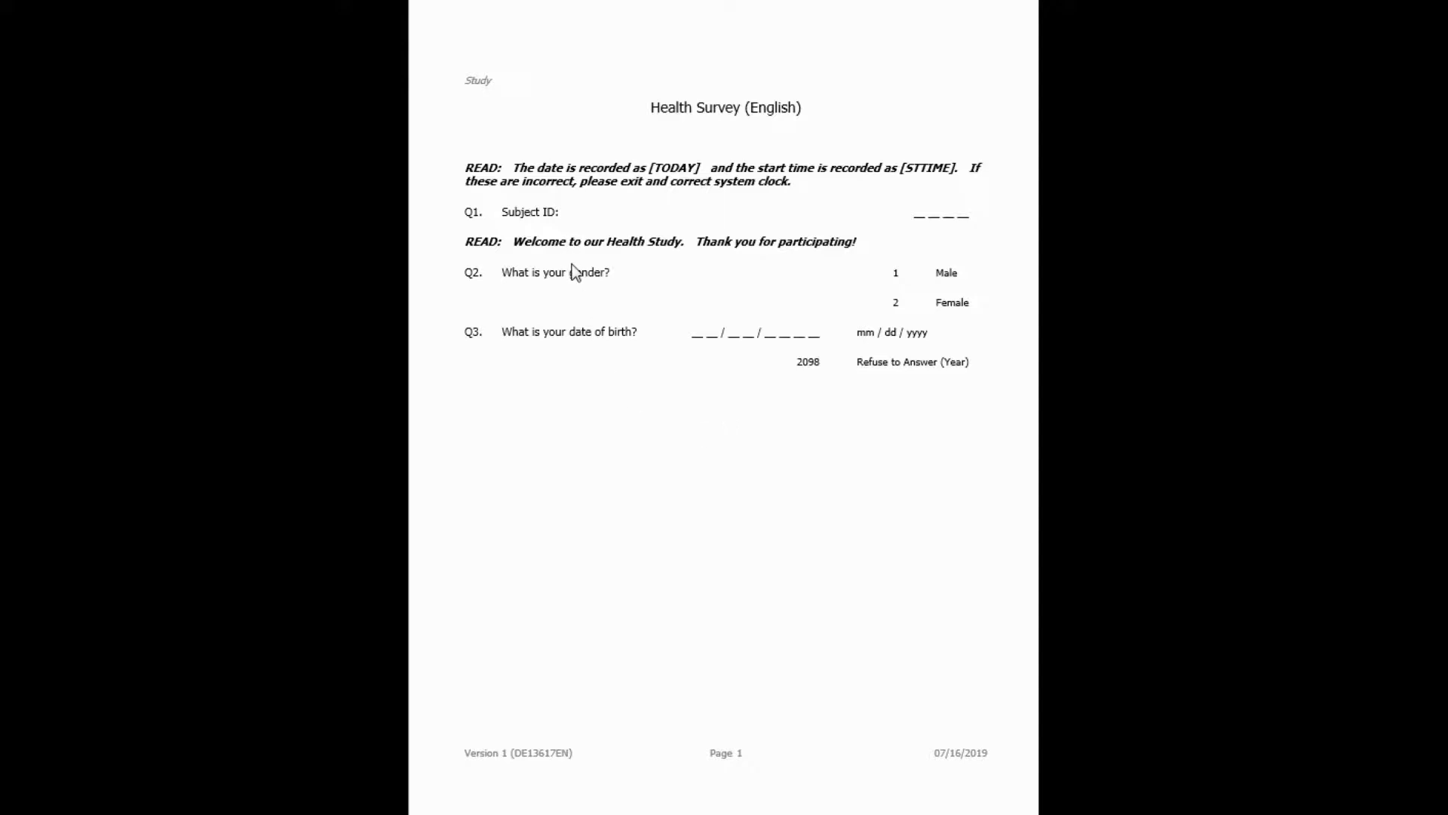
# - Page through the built interviewer questionnaire, examining its response codes, skip instructions, calculations and Tobacco Use section
pyautogui.press('pagedown')
pyautogui.press('pagedown')
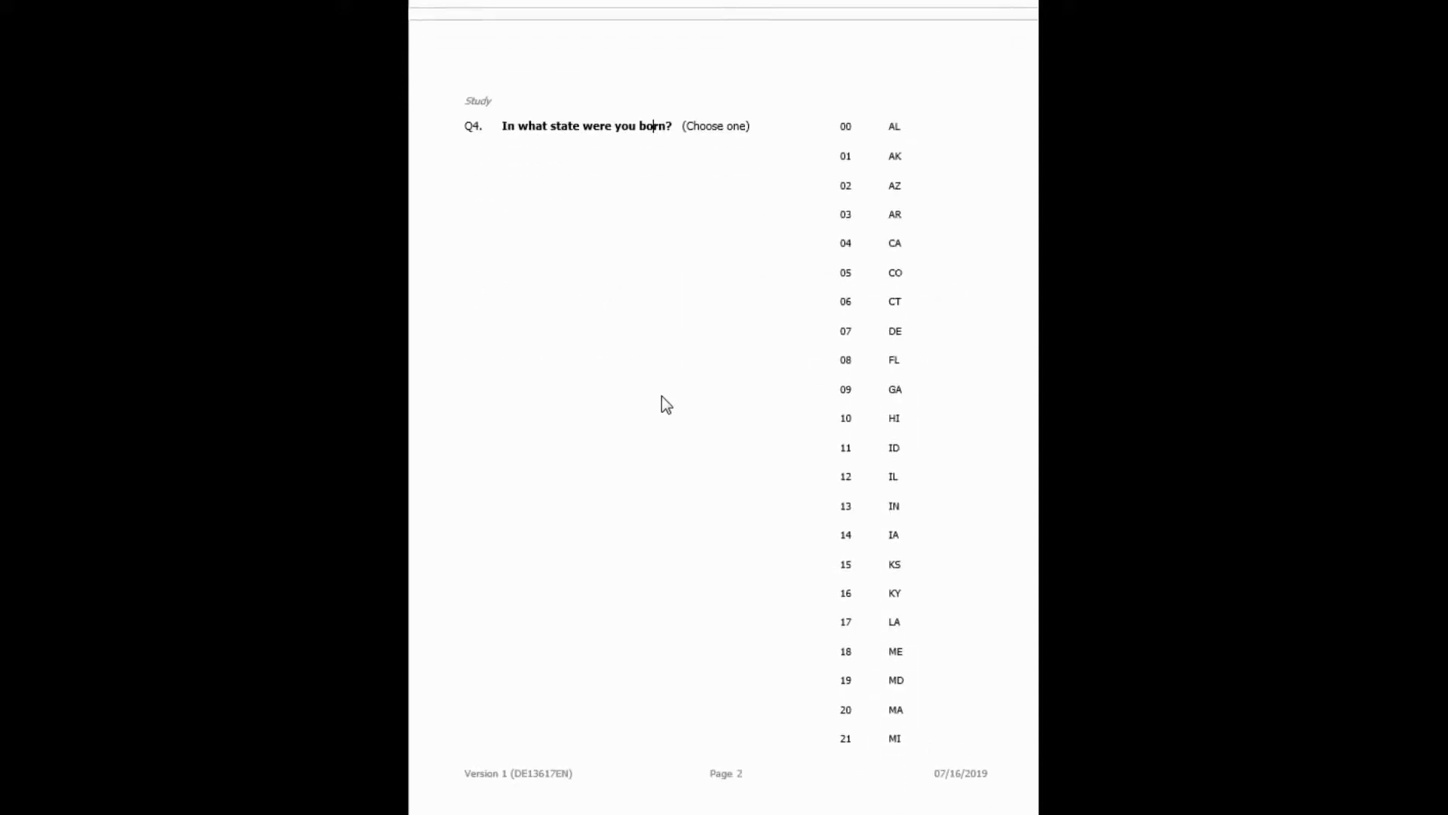
pyautogui.press('pagedown')
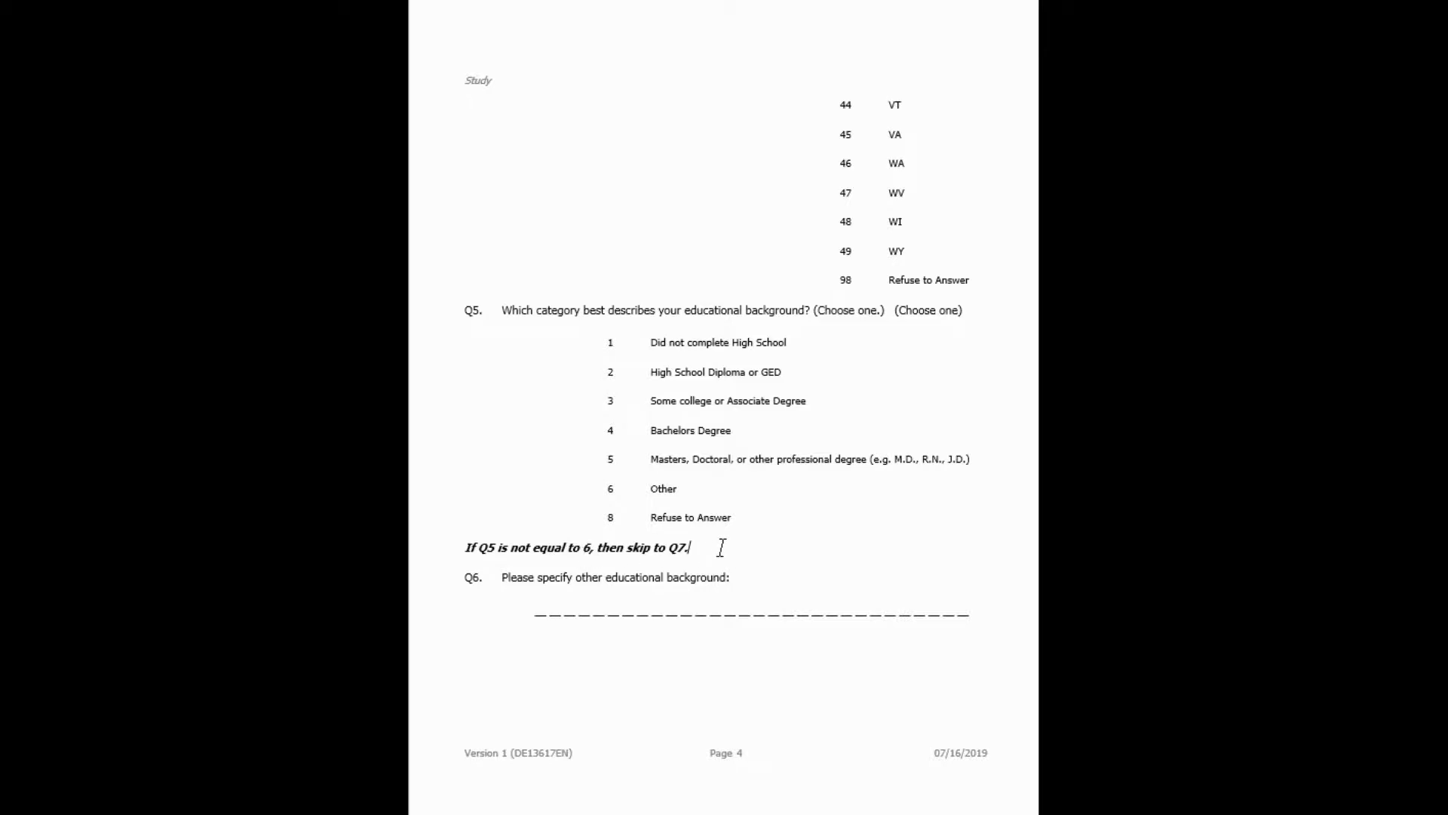
pyautogui.press('pagedown')
pyautogui.press('pagedown')
pyautogui.press('pagedown')
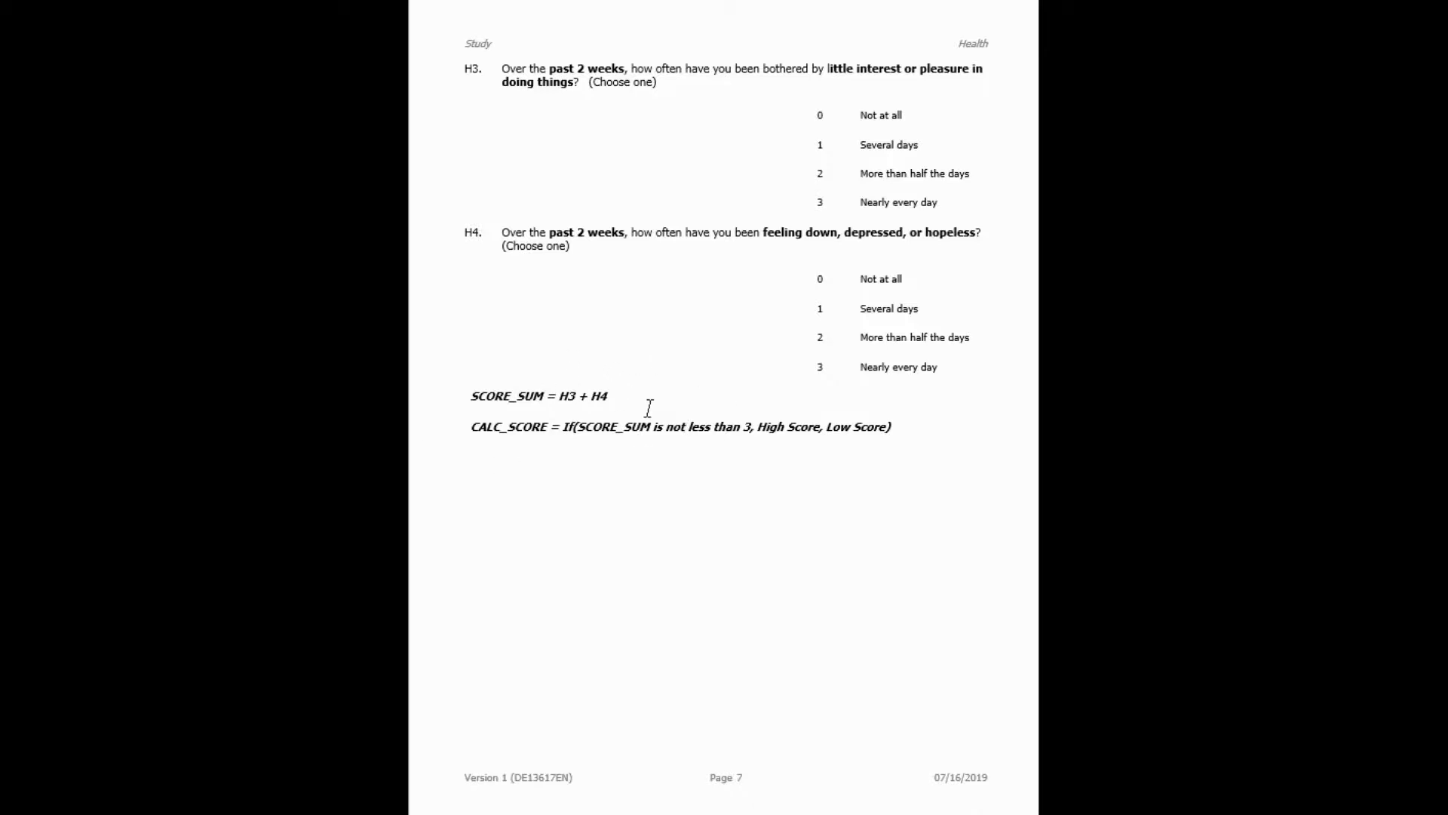
pyautogui.scroll(-8, 649, 407)
pyautogui.click(673, 633)
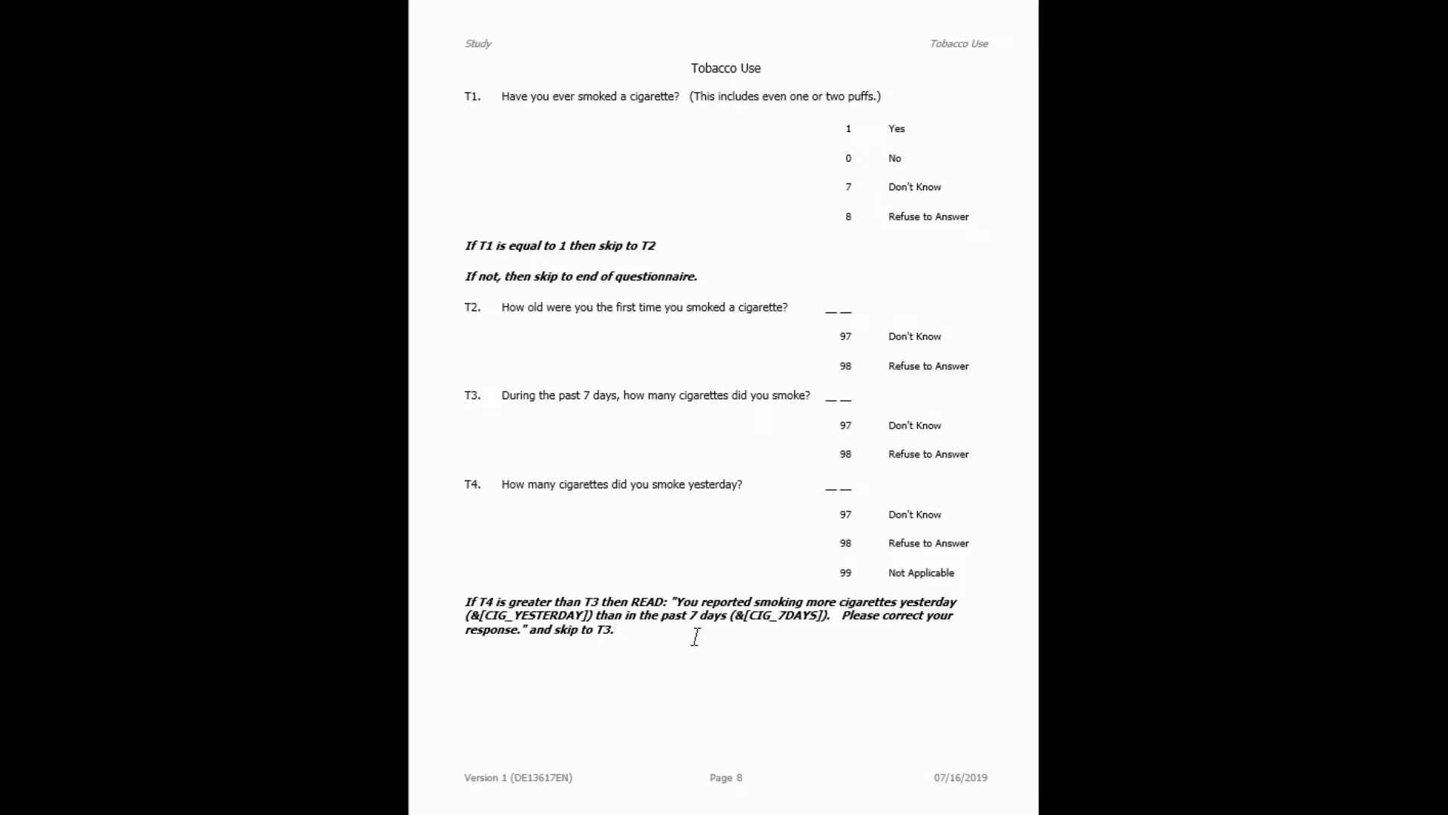
pyautogui.scroll(-10, 695, 636)
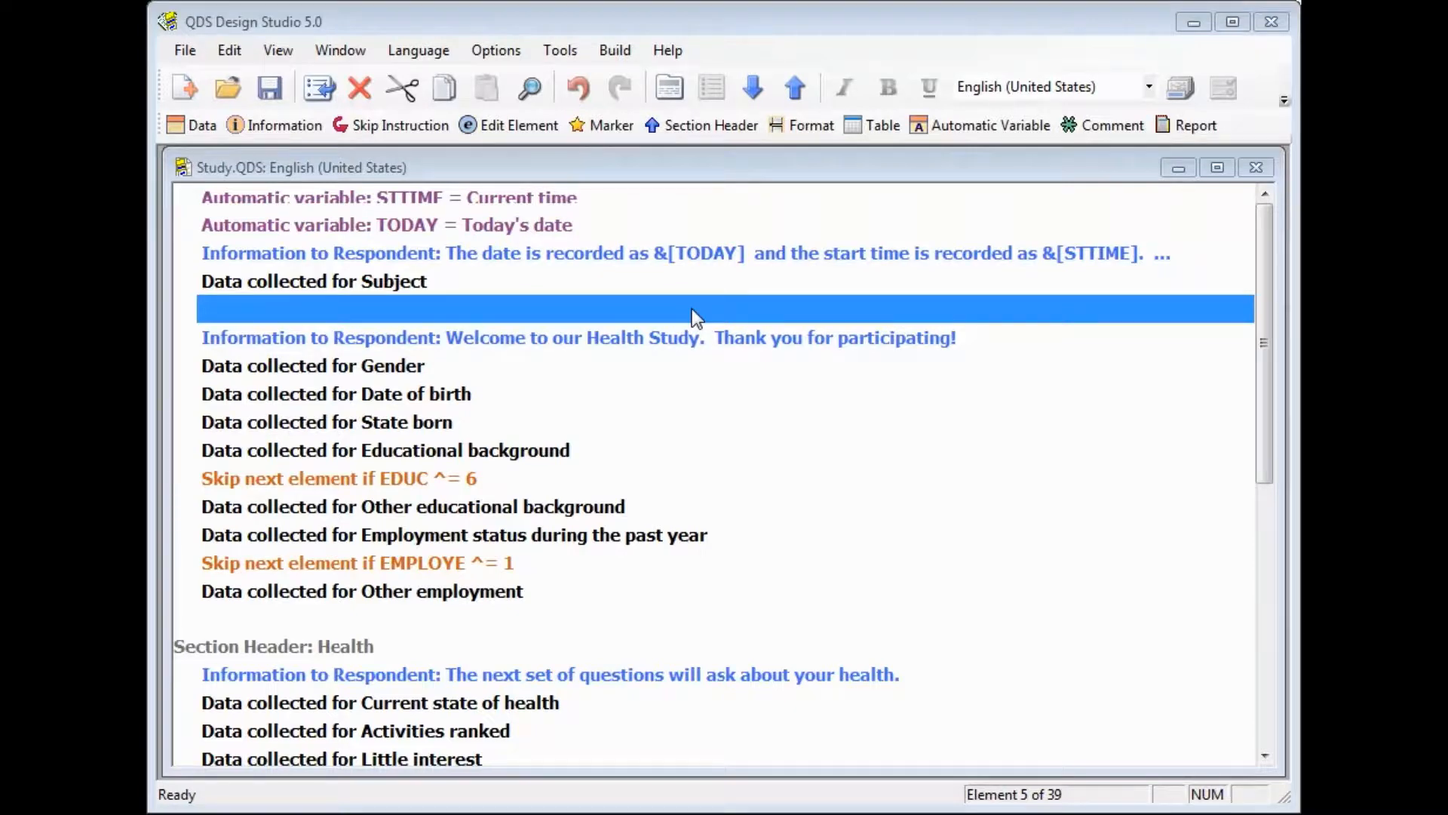
# - Build the self-administered paper questionnaire as Study EN Self.RTF in the Documentation folder and open the document
pyautogui.click(612, 52)
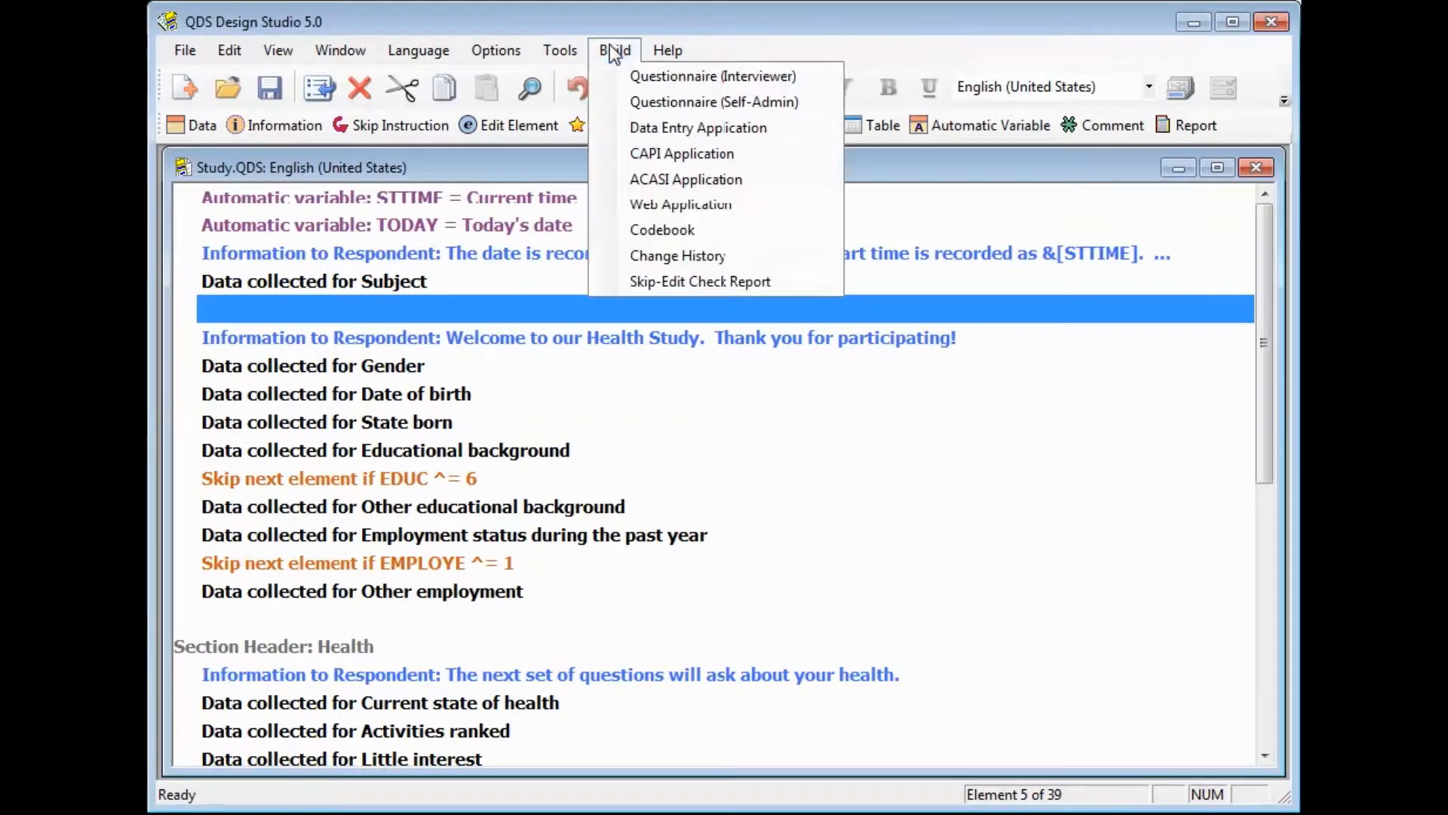
pyautogui.click(814, 107)
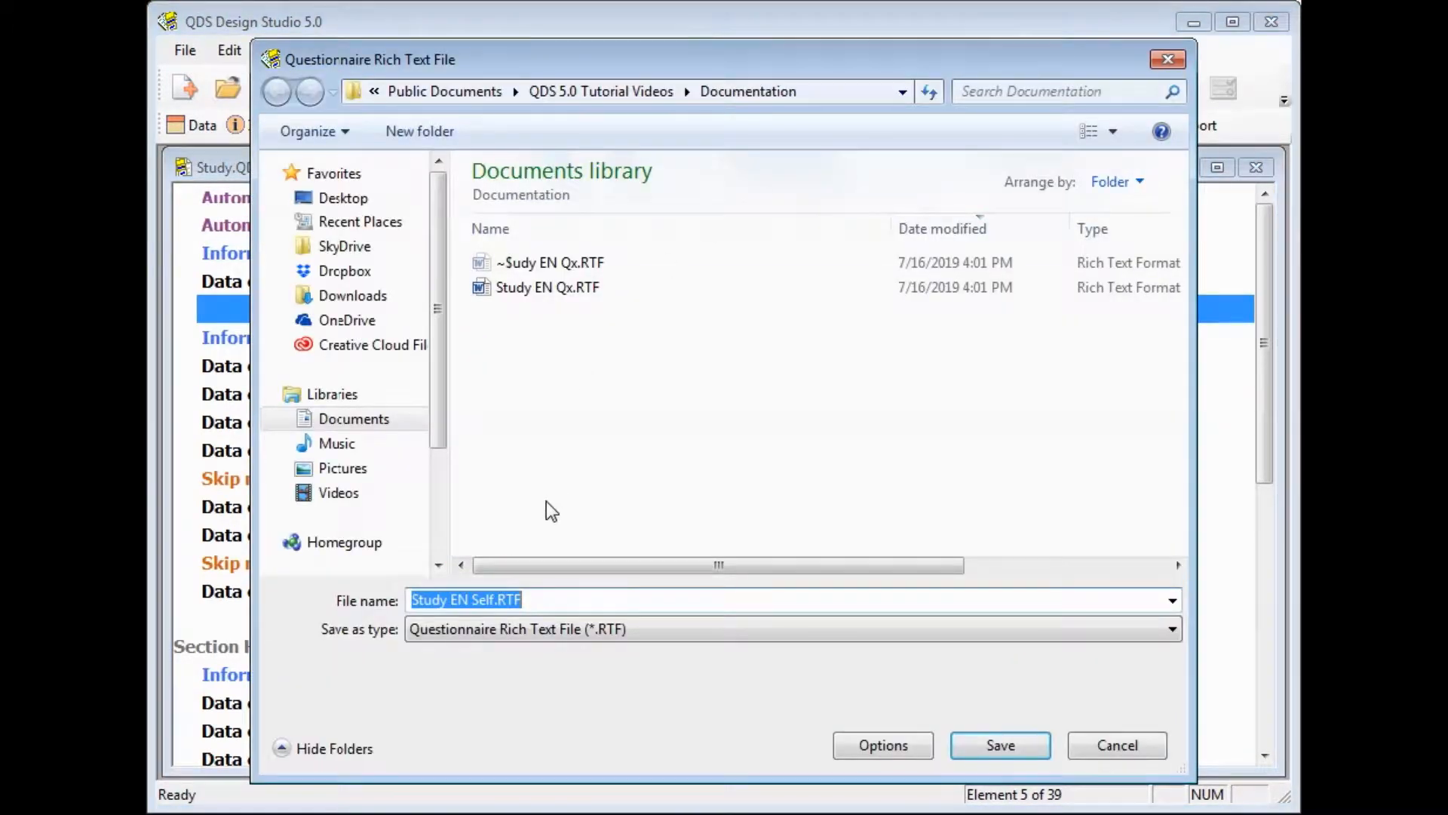
pyautogui.click(543, 599)
pyautogui.press('Left')
pyautogui.press('Left')
pyautogui.press('Left')
pyautogui.press('Left')
pyautogui.press('Left')
pyautogui.press('Left')
pyautogui.press('Left')
pyautogui.press('Left')
pyautogui.press('Right')
pyautogui.press('Right')
pyautogui.press('Right')
pyautogui.press('Right')
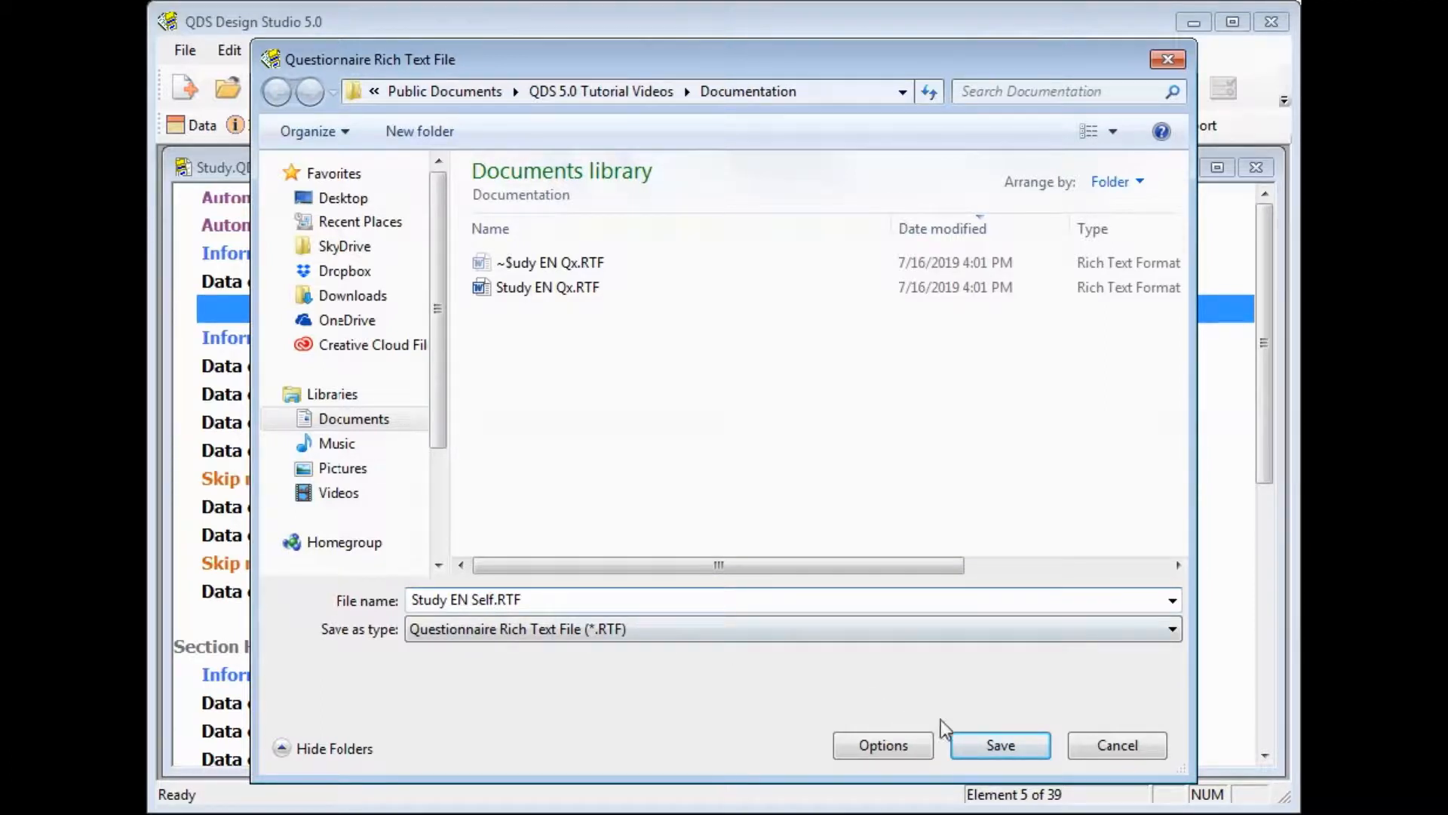
pyautogui.click(993, 754)
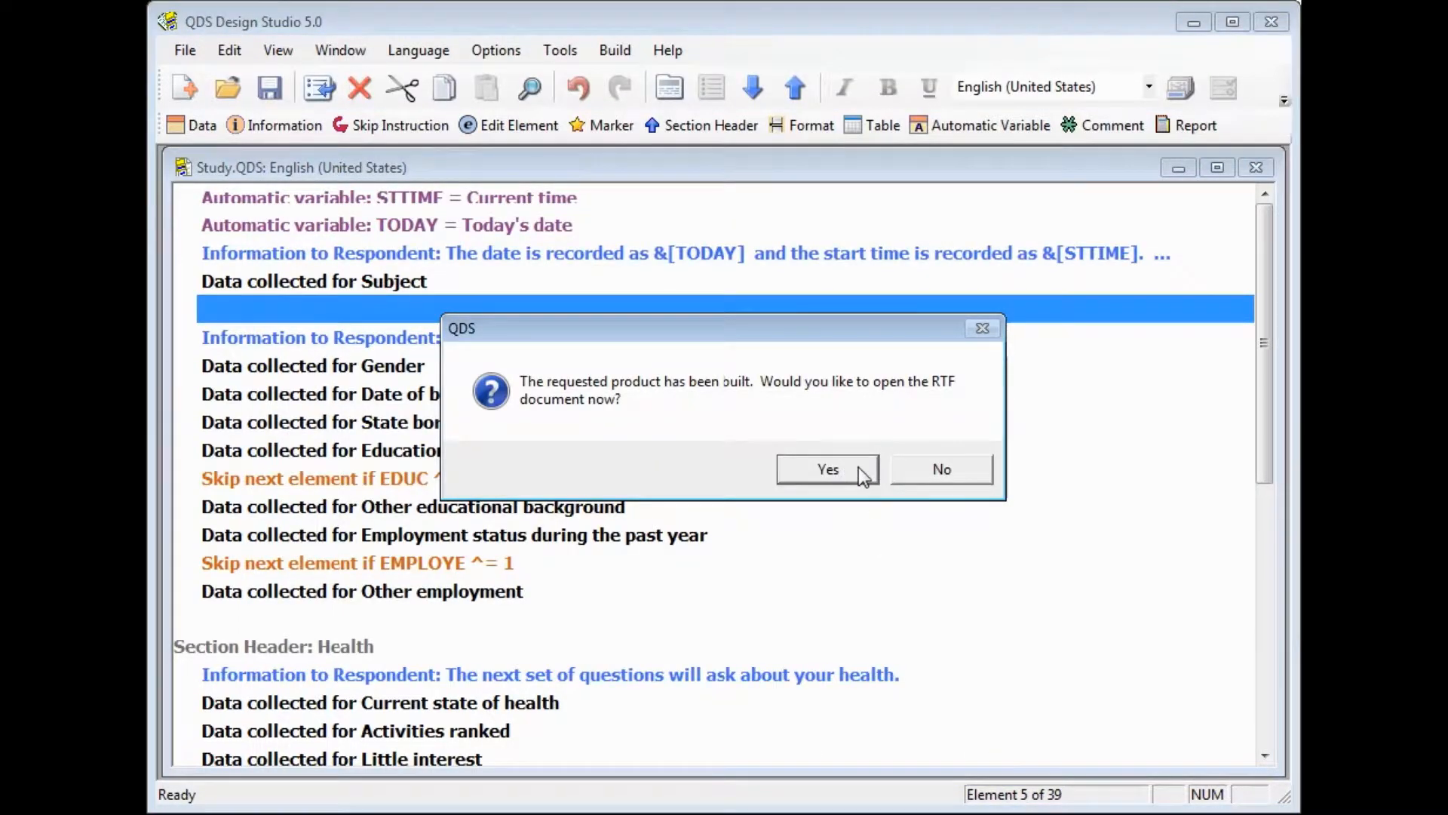
pyautogui.click(829, 469)
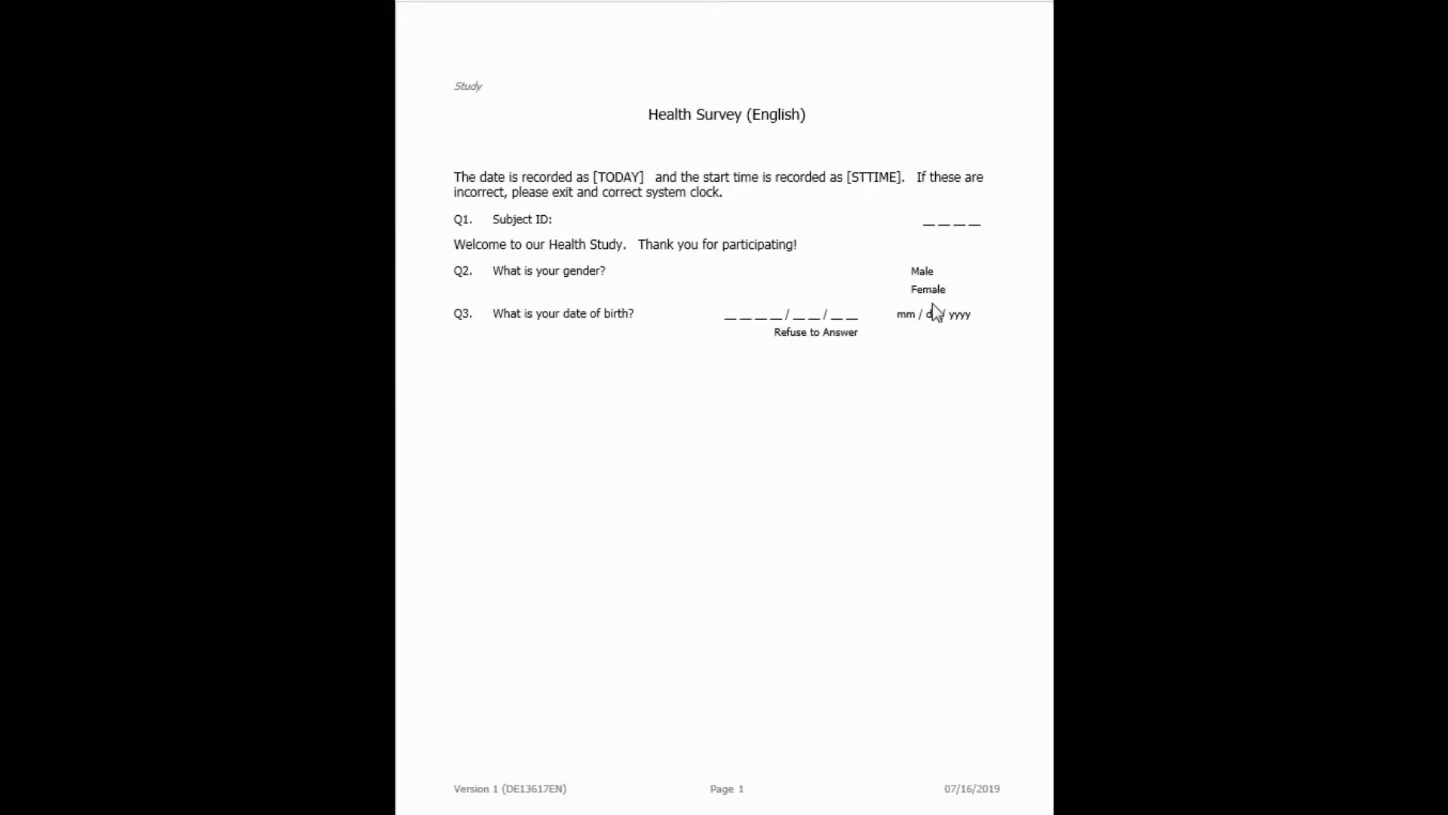
# - Read through the self-administered questionnaire, examining how its response options and skip instructions are laid out
pyautogui.scroll(-1, 940, 278)
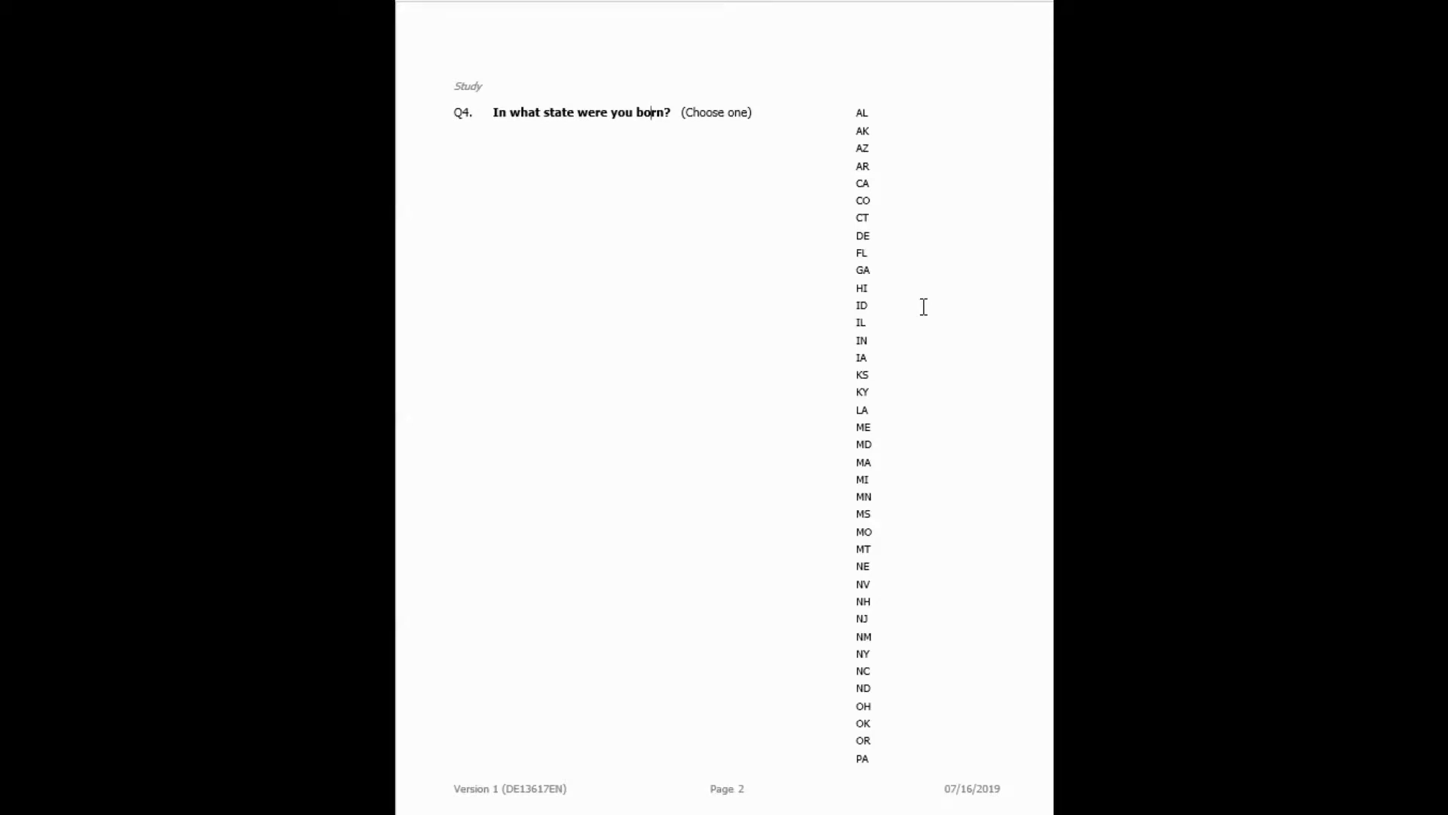
pyautogui.scroll(-3, 924, 306)
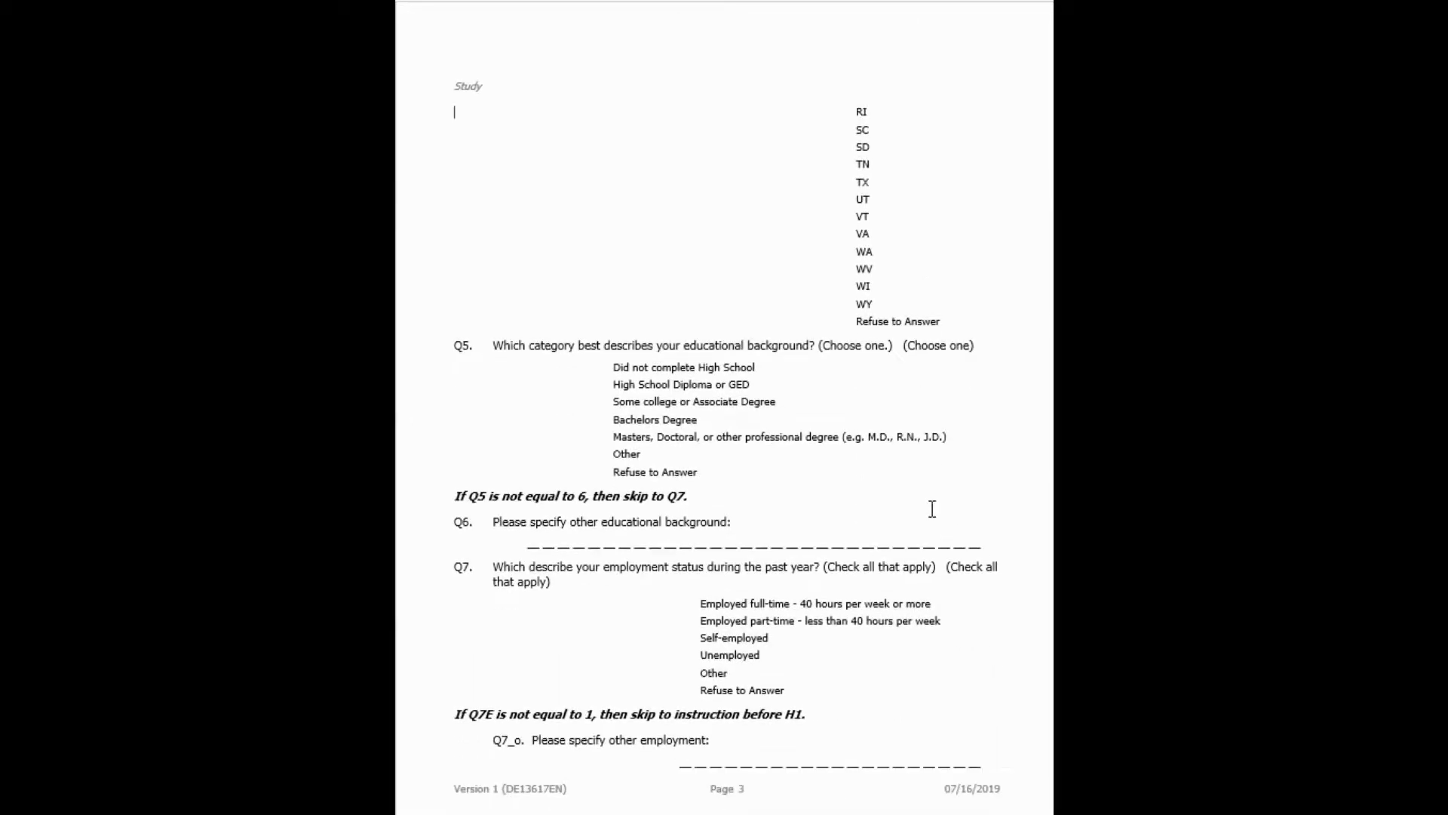
pyautogui.scroll(-5, 929, 507)
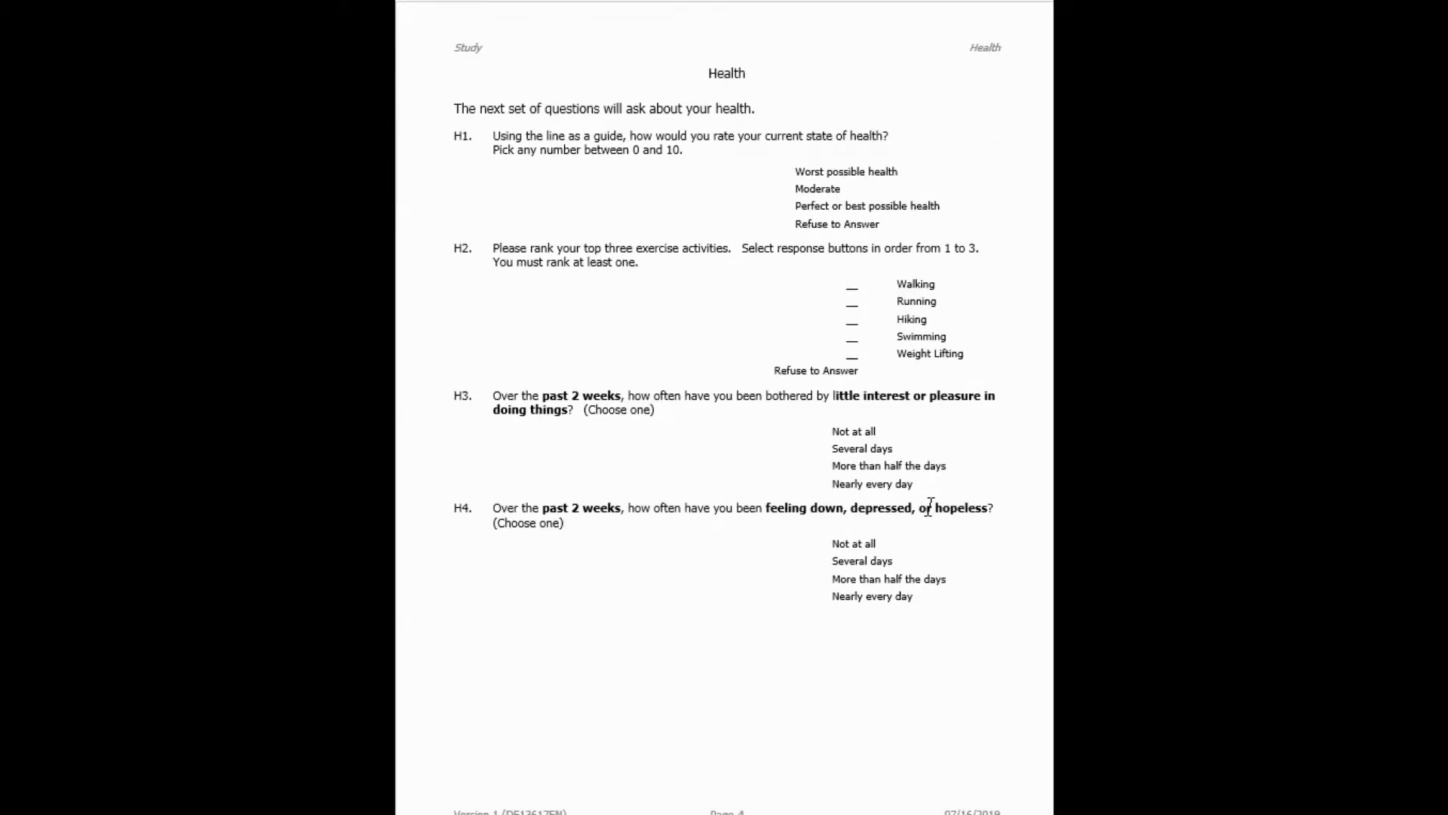
pyautogui.scroll(-5, 930, 507)
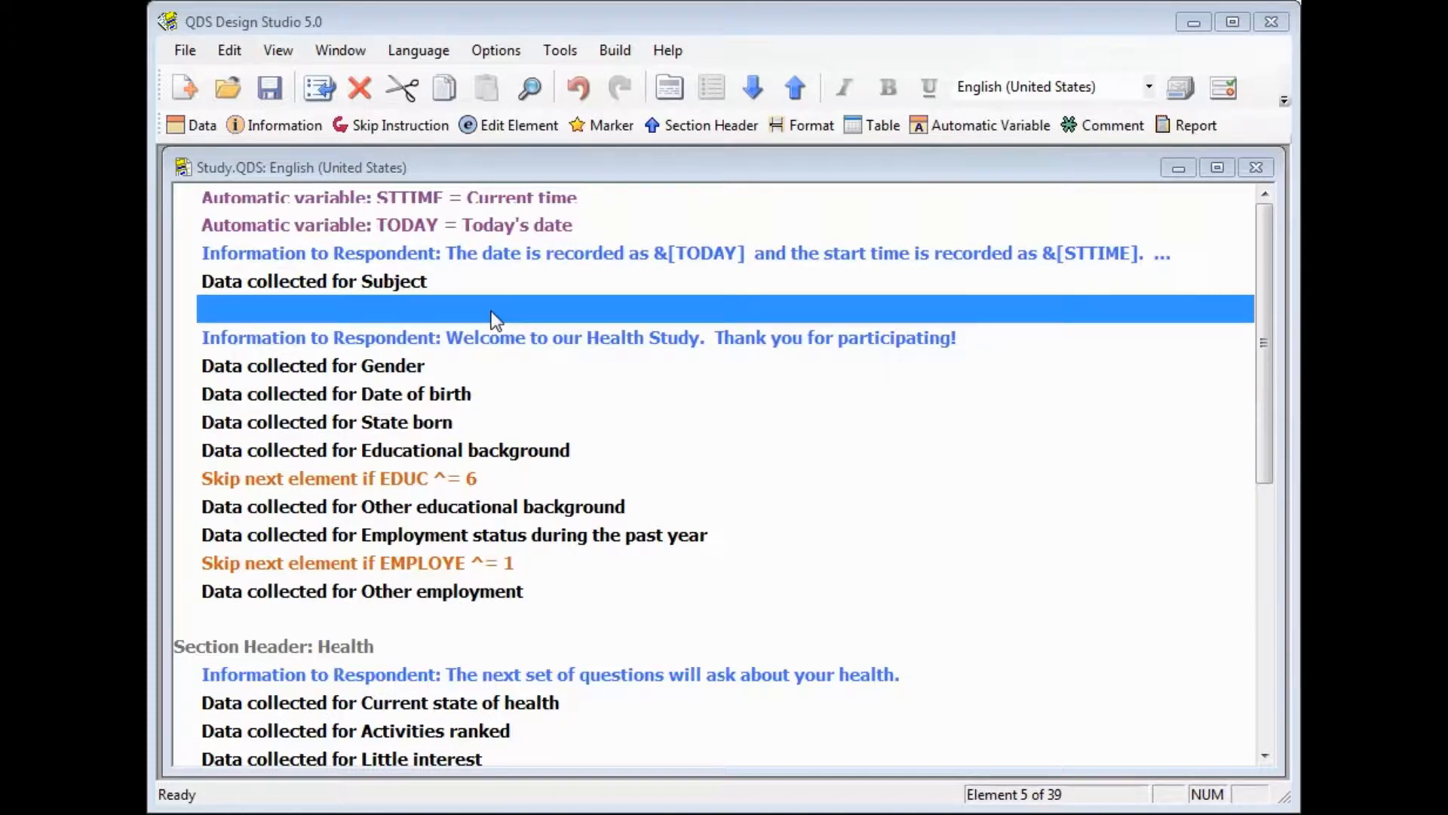
# - Validate the questionnaire specifications and dismiss the validation message
pyautogui.click(555, 51)
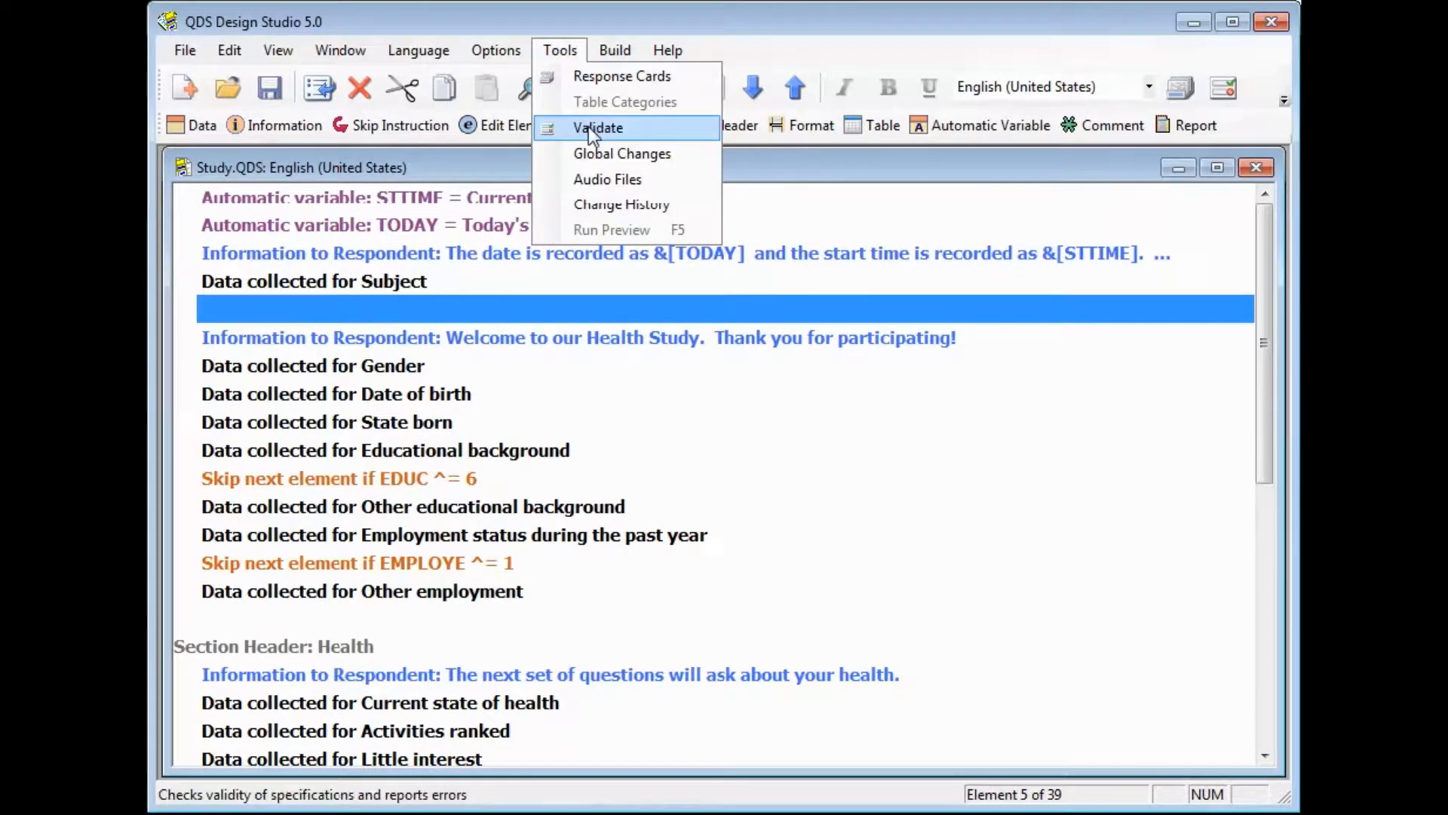
pyautogui.click(1224, 89)
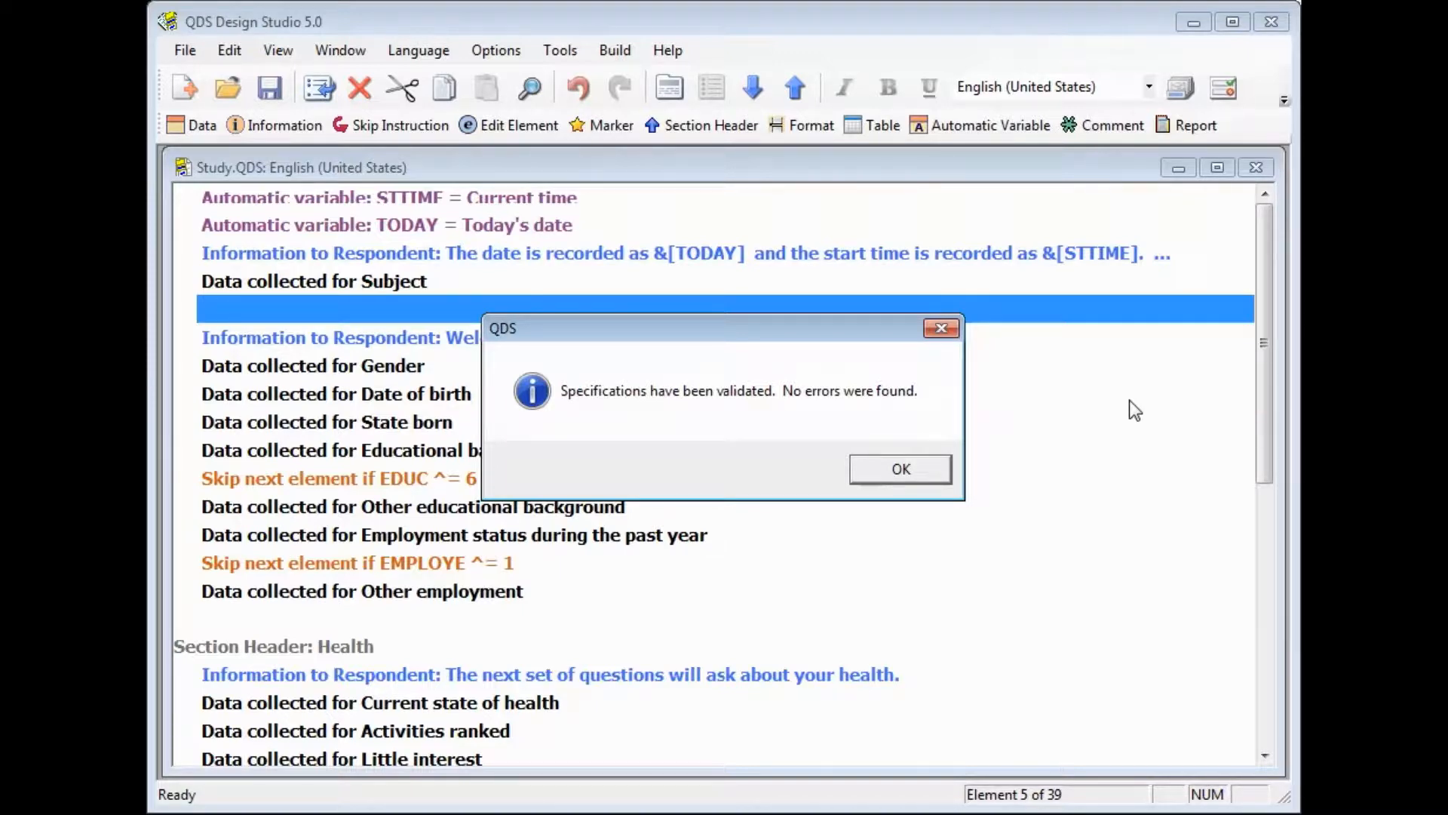
pyautogui.click(922, 473)
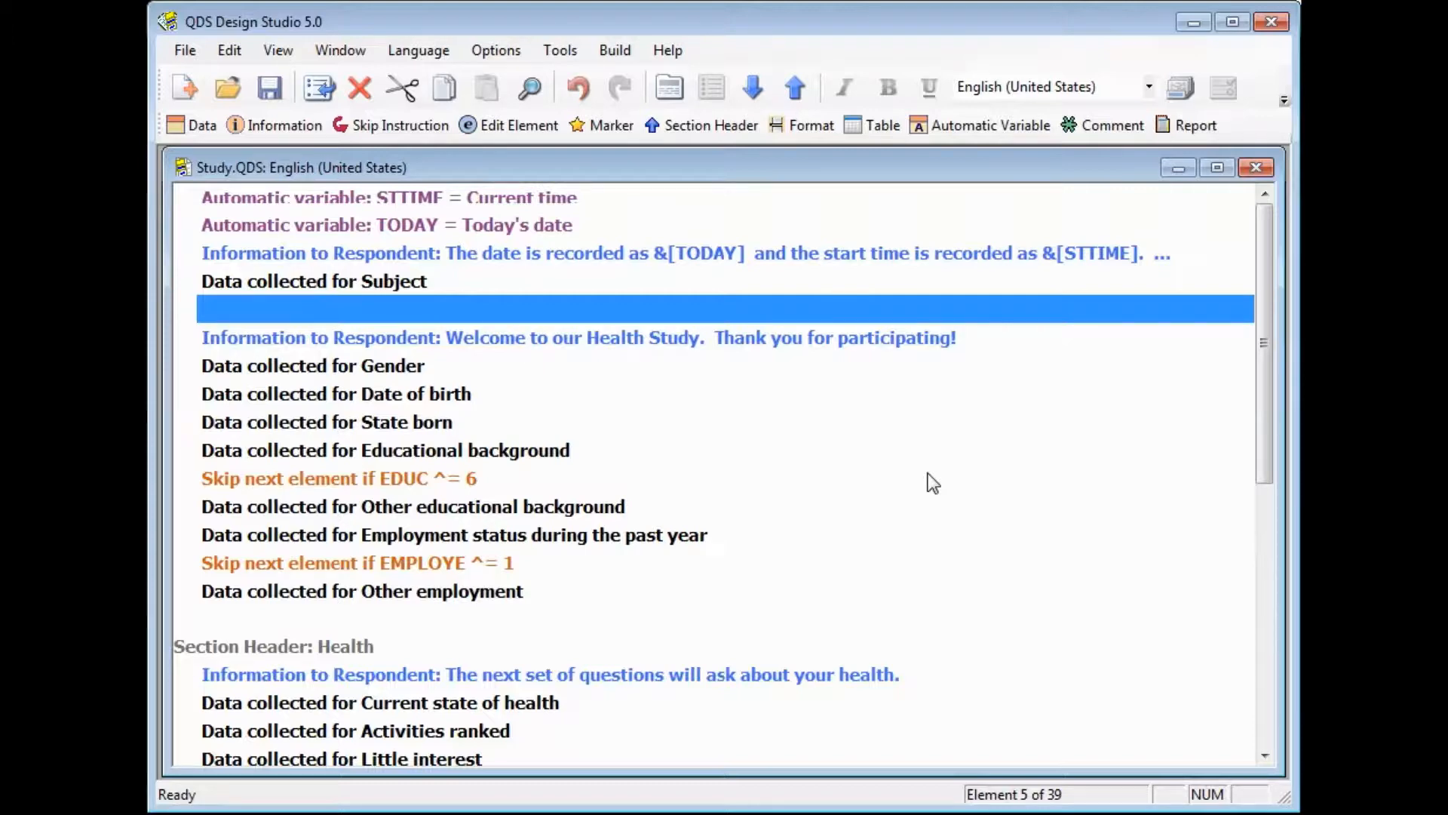
# - Examine the Item ID of the "Welcome to our Health Study" information element and return to the element list
pyautogui.press('Down')
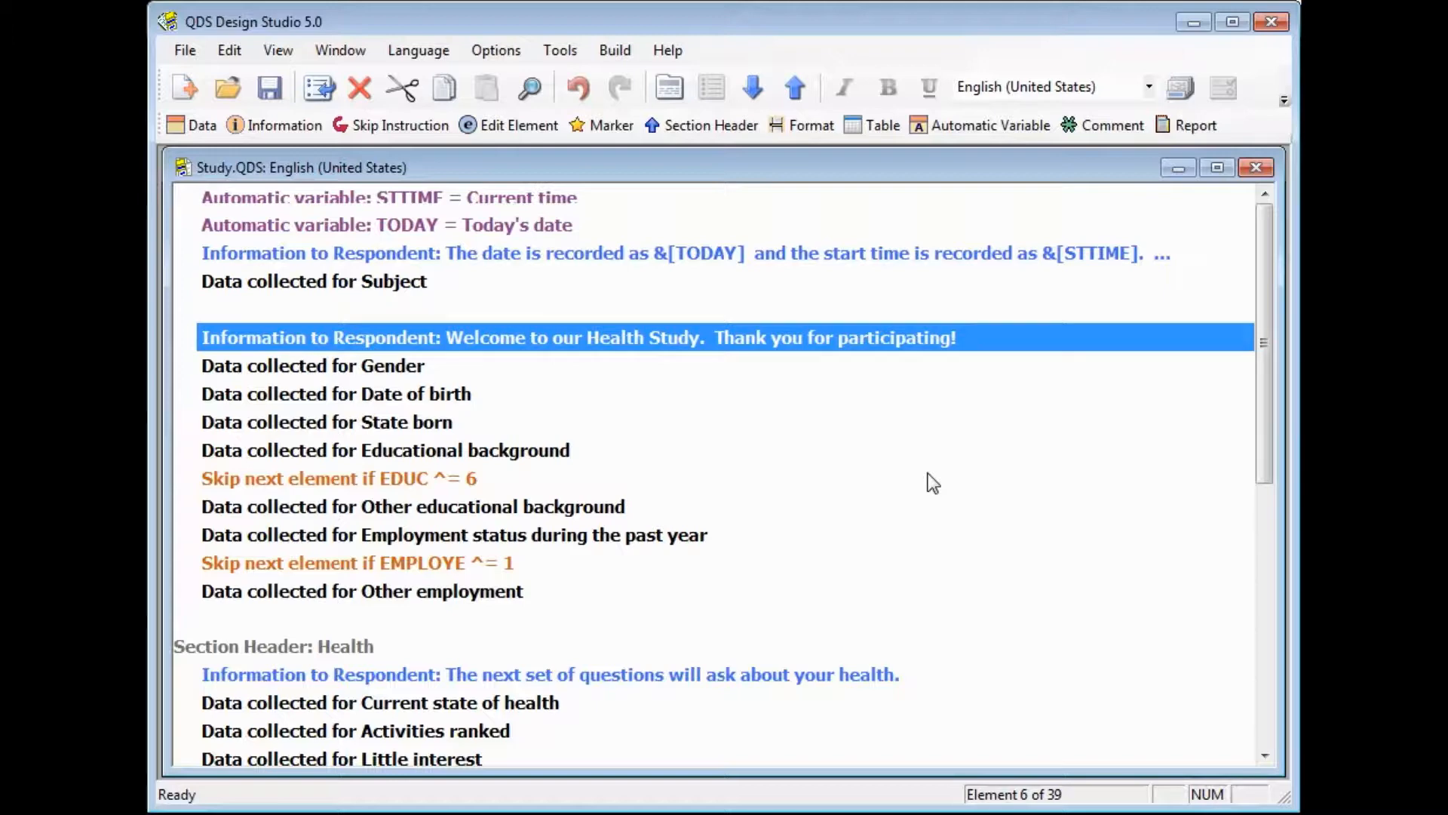
pyautogui.press('Return')
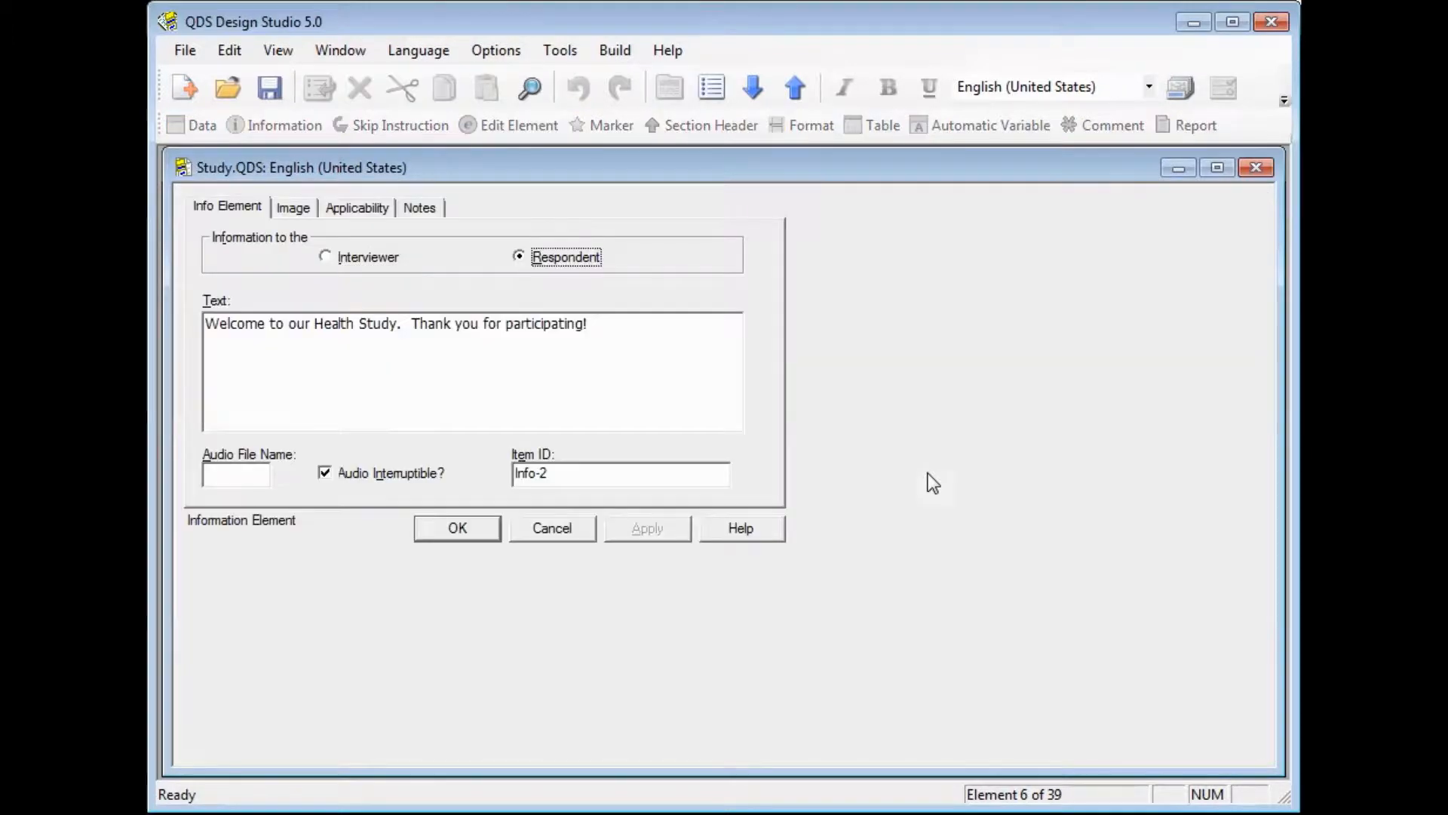
pyautogui.click(599, 476)
pyautogui.click(458, 529)
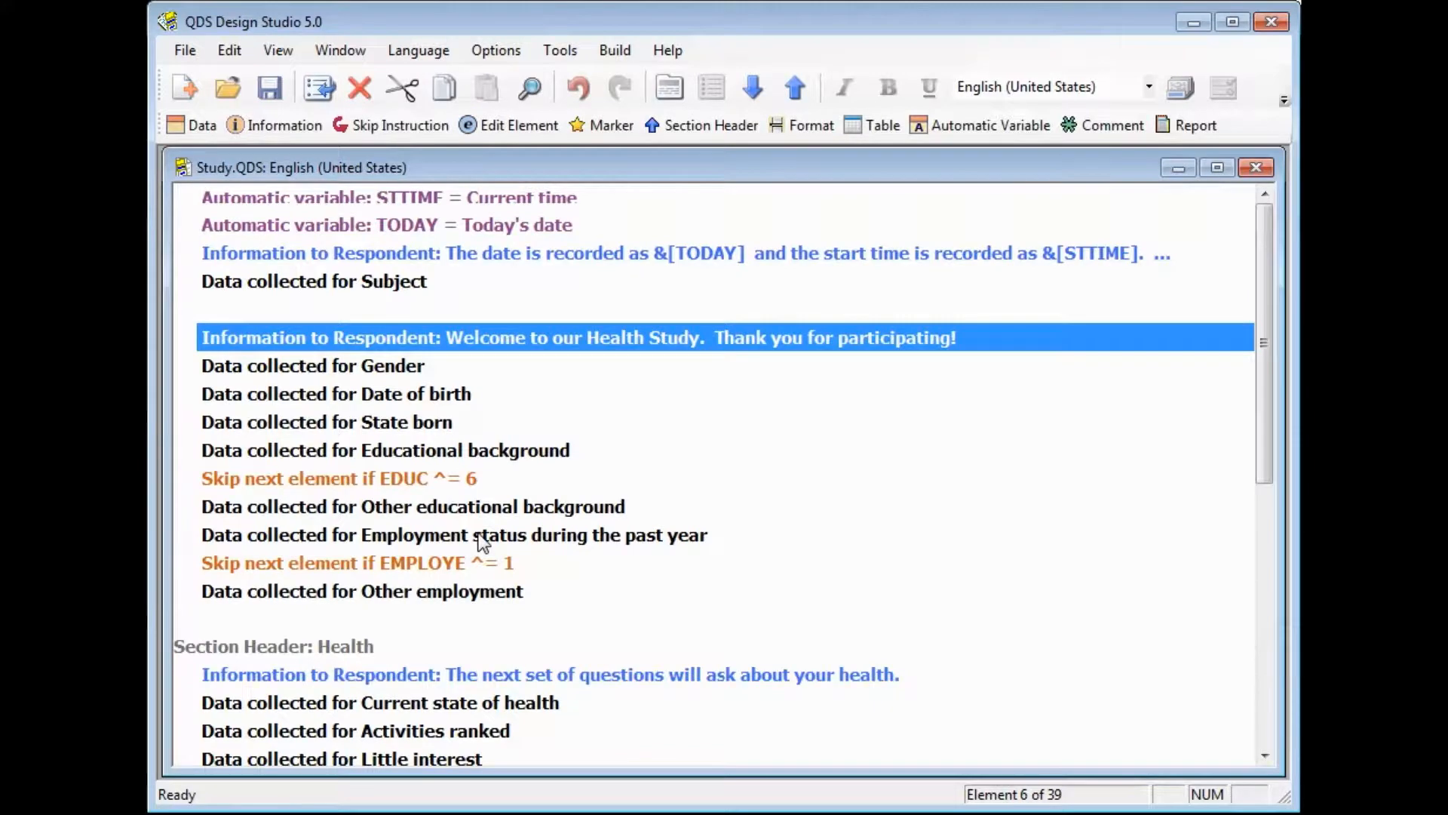
# - Set the Item ID of the skip instruction for EDUC ^= 6 to Skip-EducOther
pyautogui.press('Down')
pyautogui.press('Down')
pyautogui.press('Down')
pyautogui.press('Down')
pyautogui.press('Down')
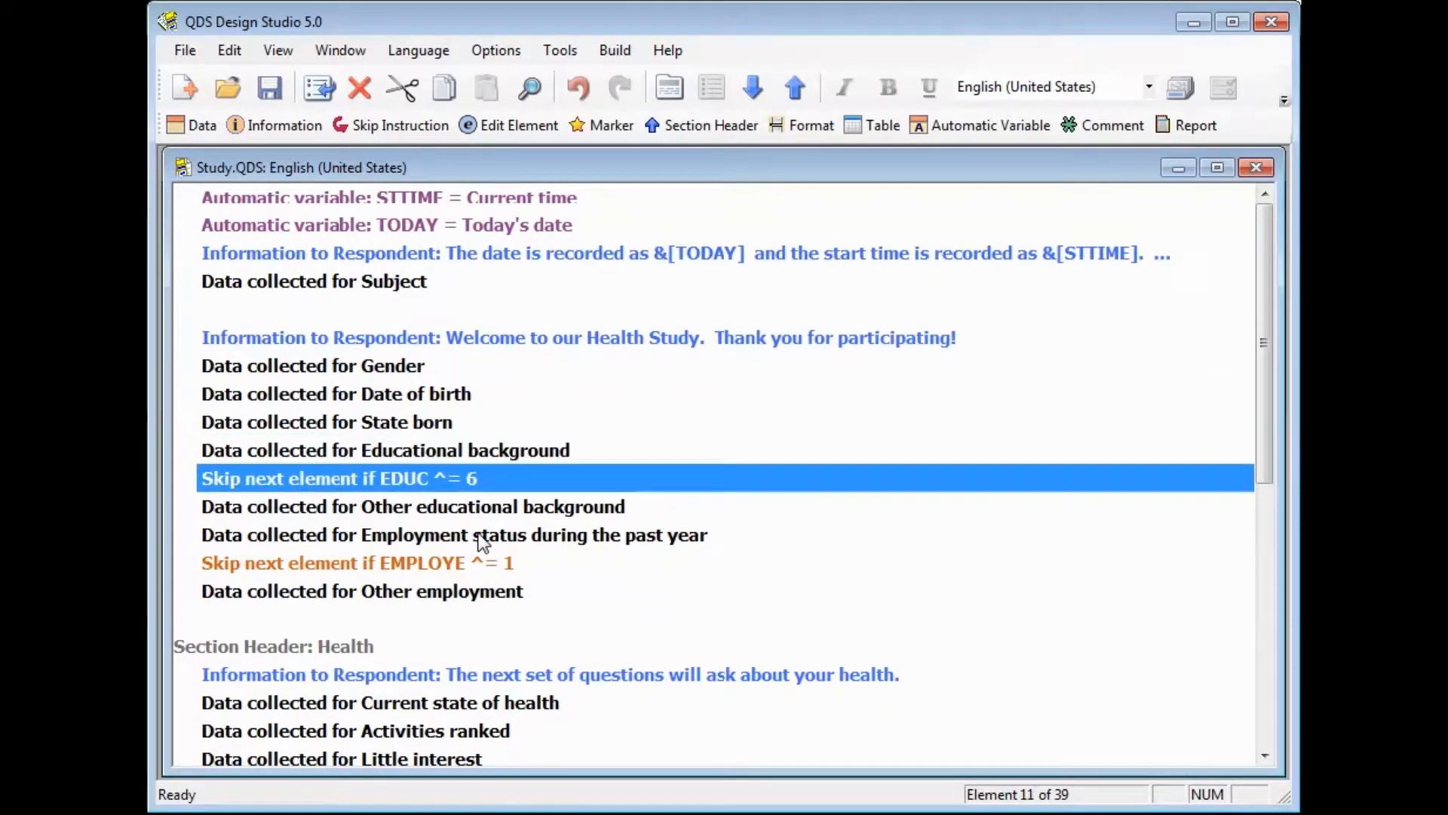
pyautogui.press('Return')
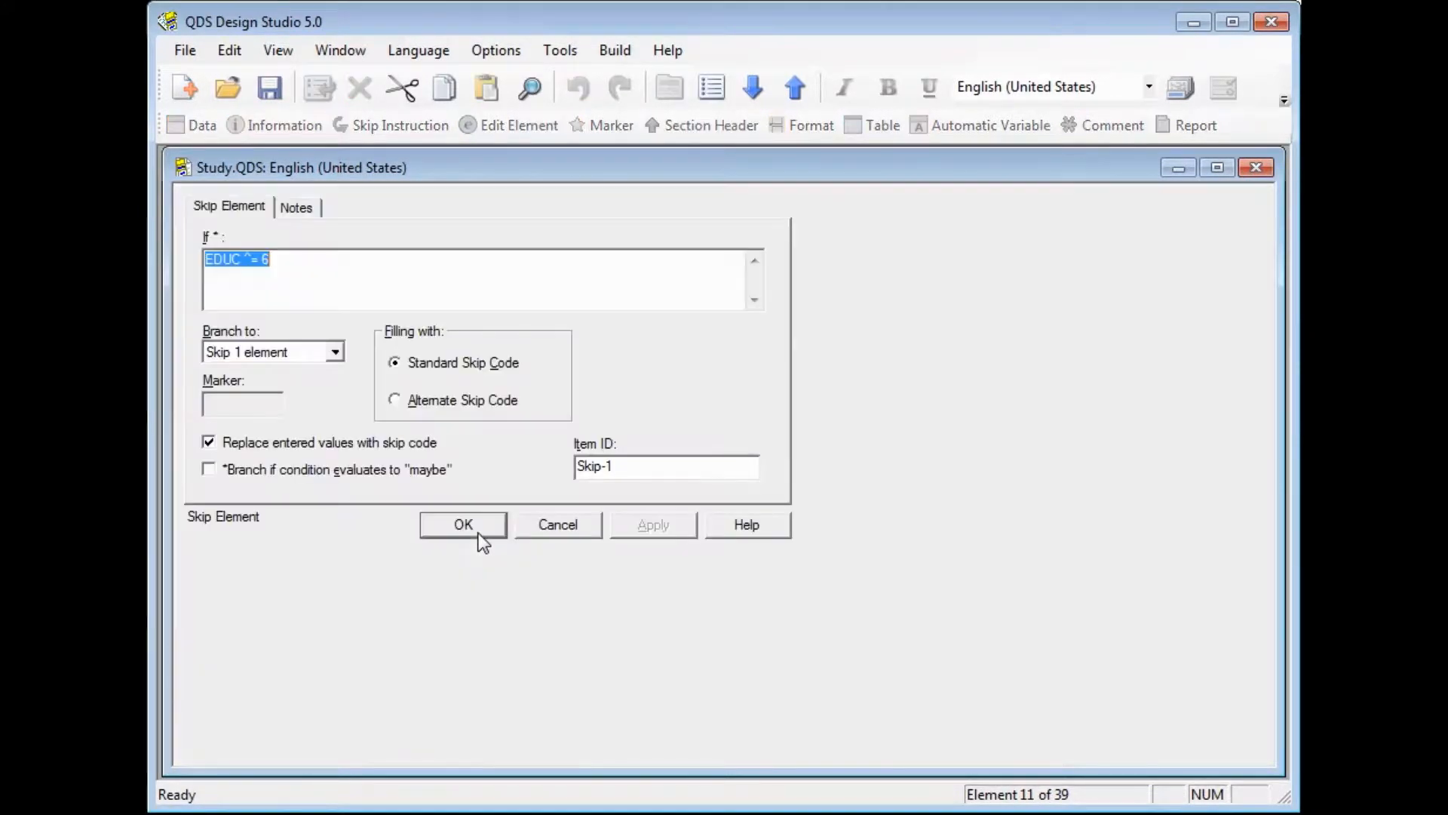
pyautogui.click(676, 469)
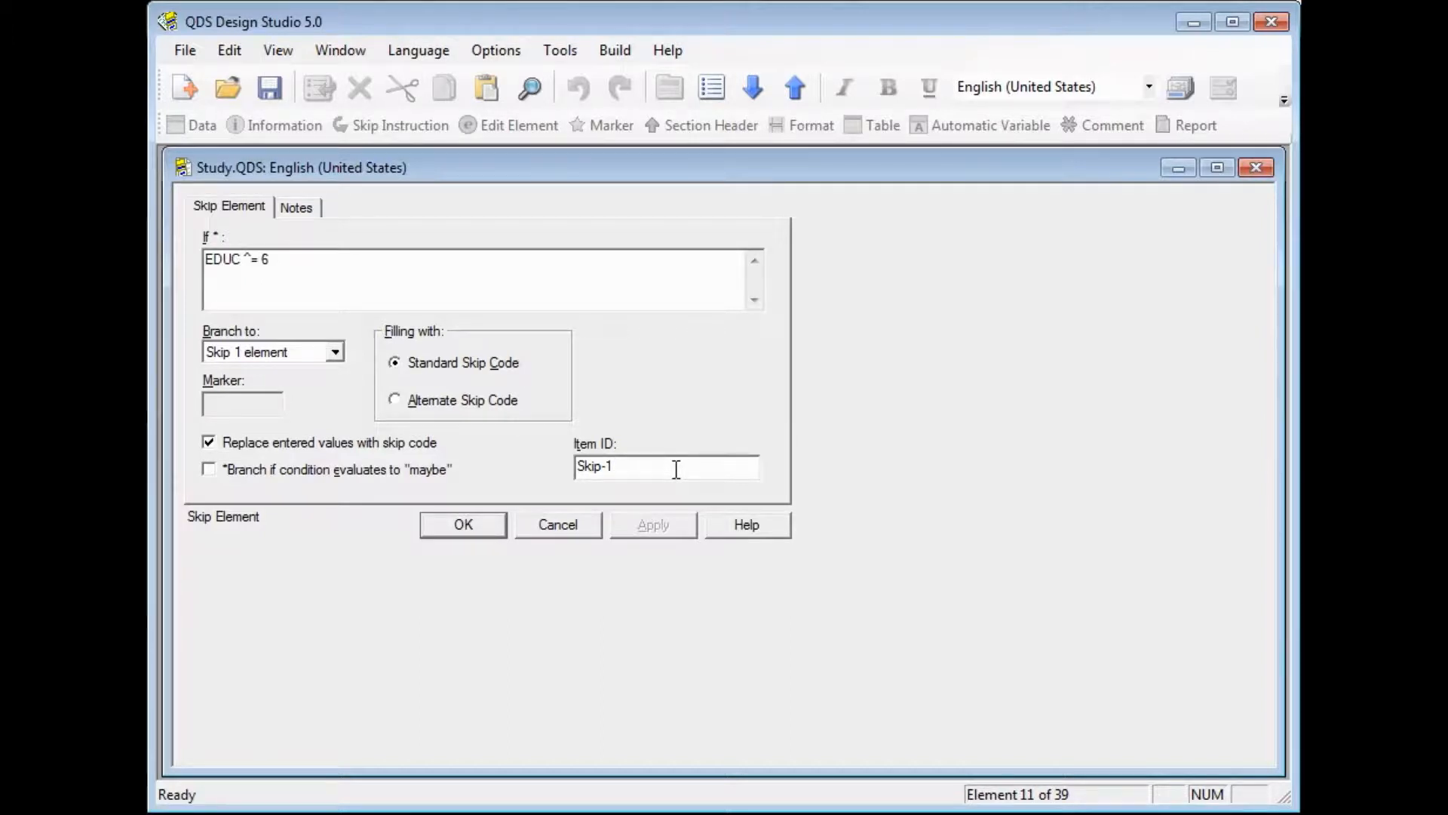
pyautogui.press('Left')
pyautogui.press('Delete')
pyautogui.write('EducOther')
pyautogui.click(476, 525)
# - Set the Item ID of the edit element with condition CIG = 1 to Edit-CIG
pyautogui.press('Down')
pyautogui.press('Down')
pyautogui.press('Down')
pyautogui.press('Down')
pyautogui.press('Down')
pyautogui.press('Down')
pyautogui.press('Down')
pyautogui.press('Down')
pyautogui.press('Down')
pyautogui.press('Down')
pyautogui.press('Down')
pyautogui.press('Down')
pyautogui.press('Down')
pyautogui.press('Down')
pyautogui.press('Down')
pyautogui.press('Down')
pyautogui.press('Down')
pyautogui.press('Down')
pyautogui.press('Down')
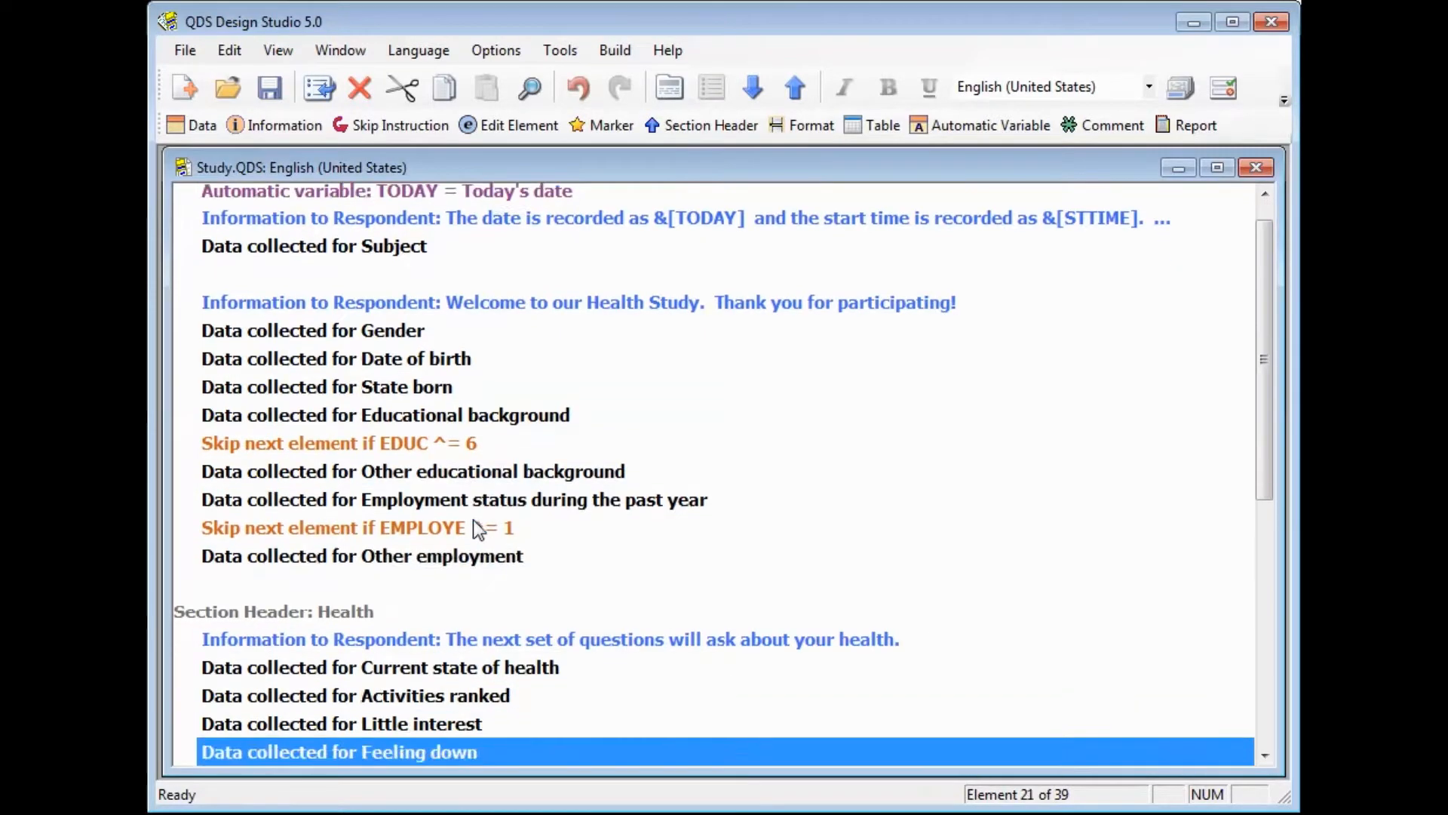
pyautogui.press('Down')
pyautogui.press('Down')
pyautogui.press('Down')
pyautogui.press('Down')
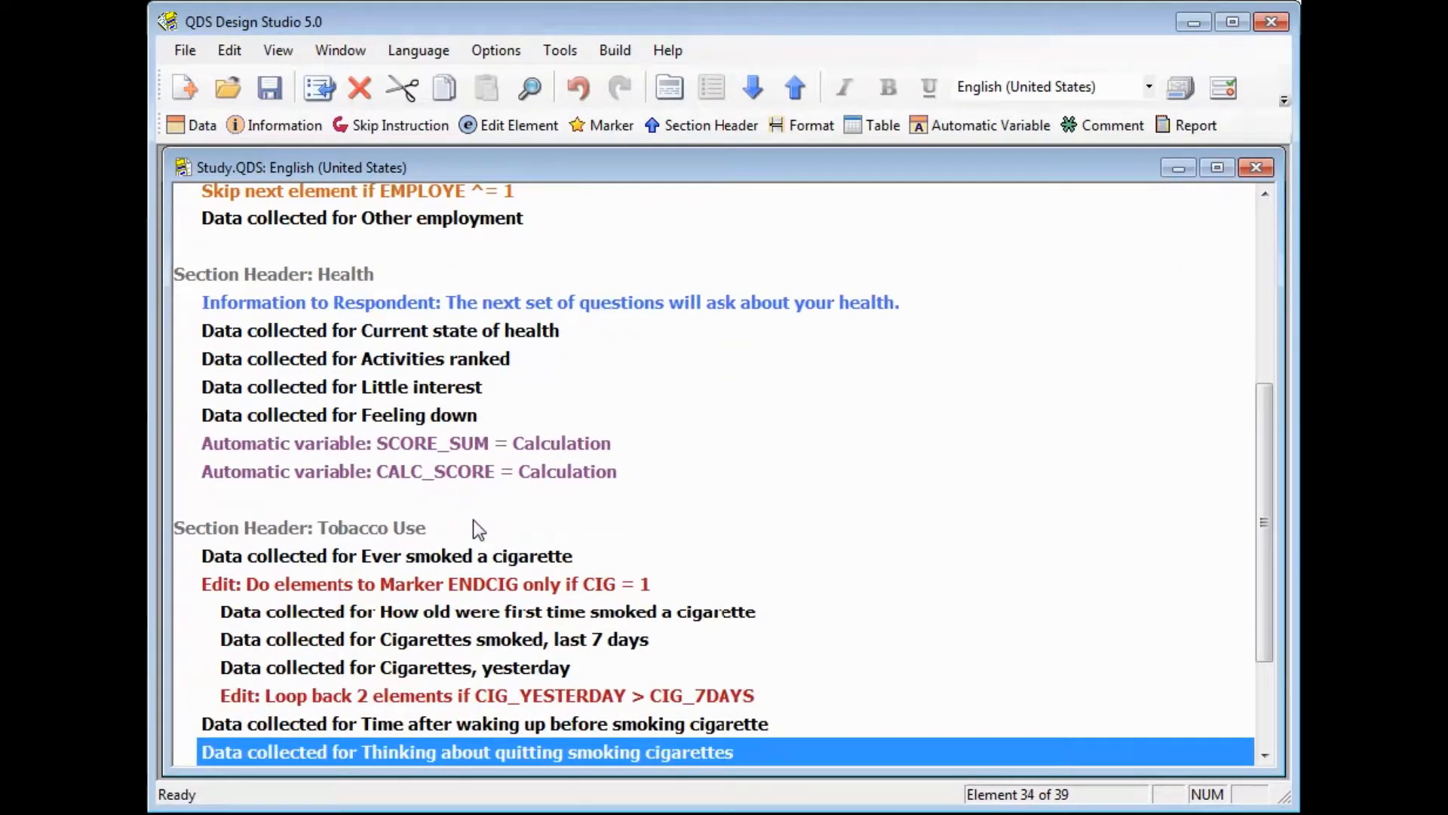
pyautogui.press('Up')
pyautogui.press('Up')
pyautogui.press('Up')
pyautogui.press('Up')
pyautogui.press('Up')
pyautogui.press('Up')
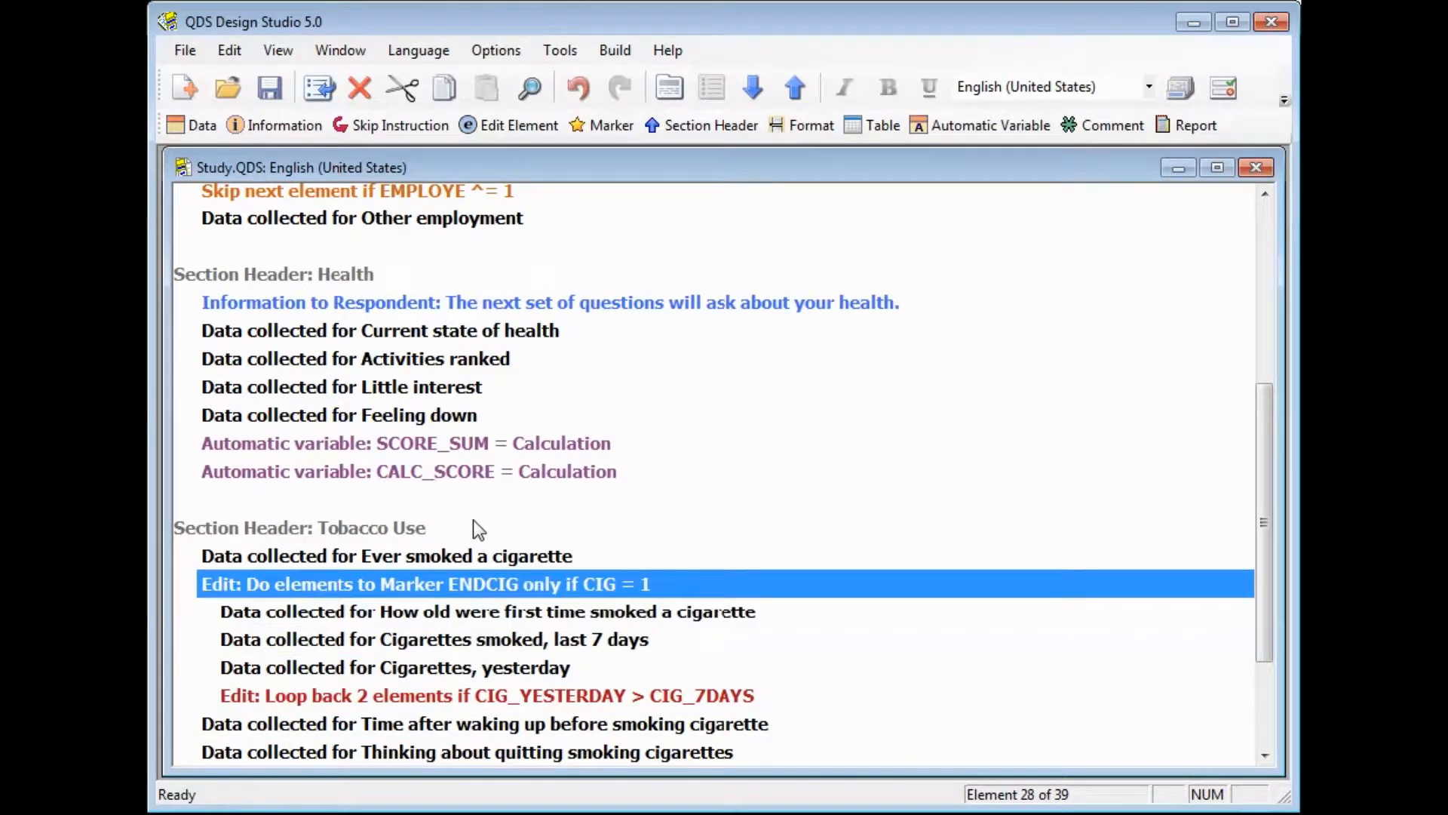
pyautogui.press('Return')
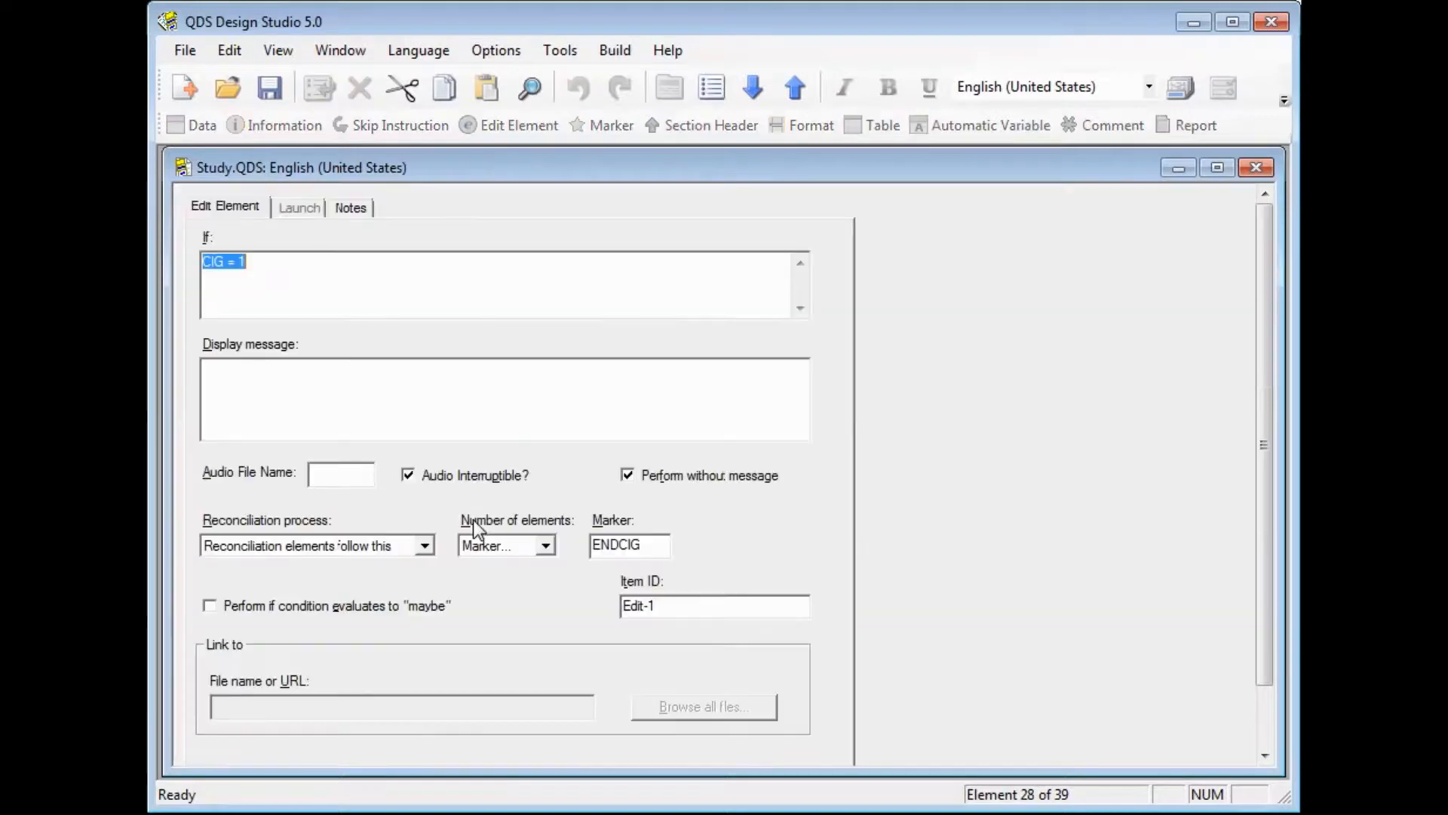
pyautogui.click(659, 603)
pyautogui.press('BackSpace')
pyautogui.write('CIG')
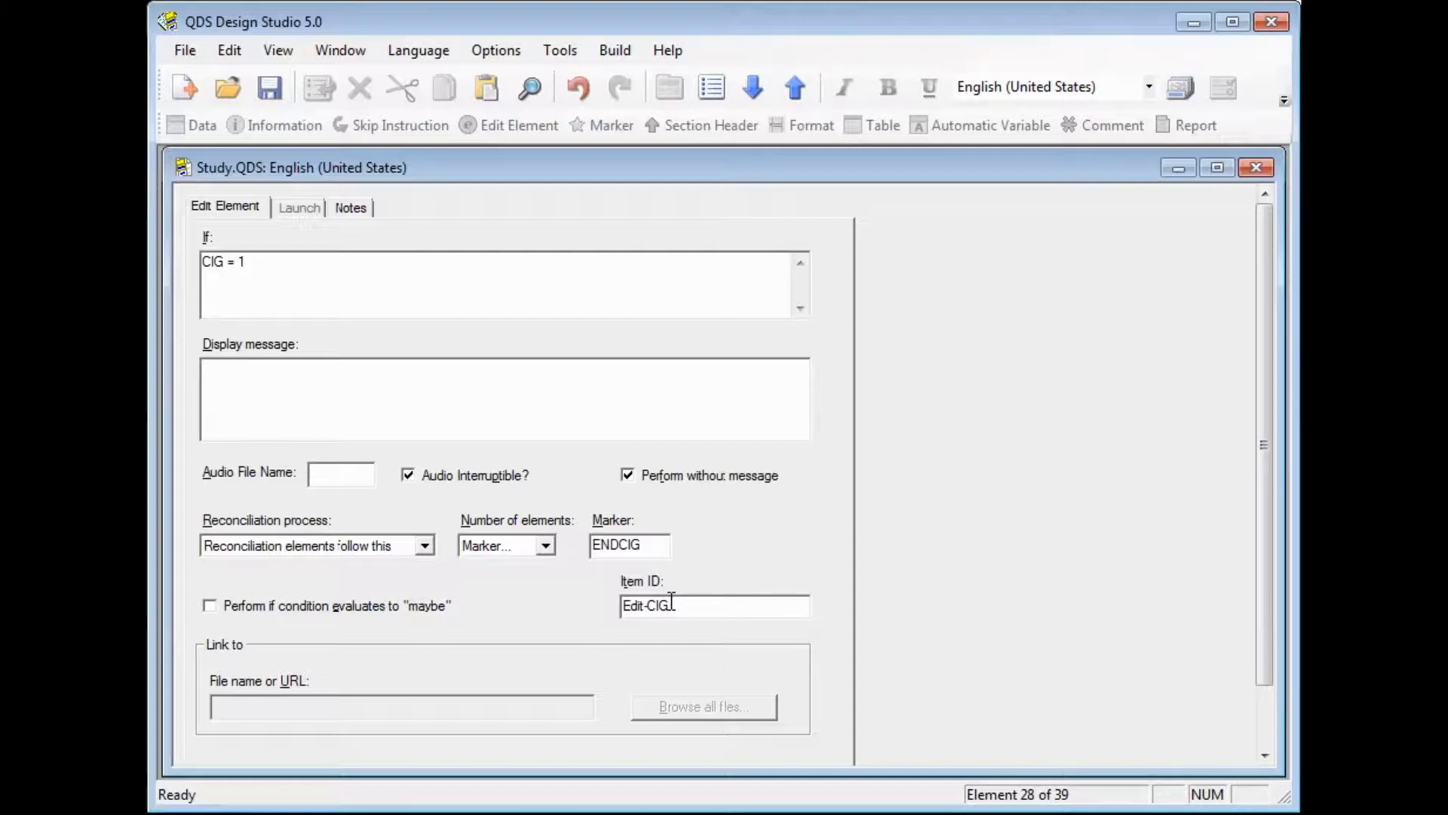
pyautogui.press('Return')
# - Set the Item ID of the loop-back edit element for CIG_YESTERDAY > CIG_7DAYS to Edit--CIG-DAYS
pyautogui.press('Down')
pyautogui.press('Down')
pyautogui.press('Down')
pyautogui.press('Down')
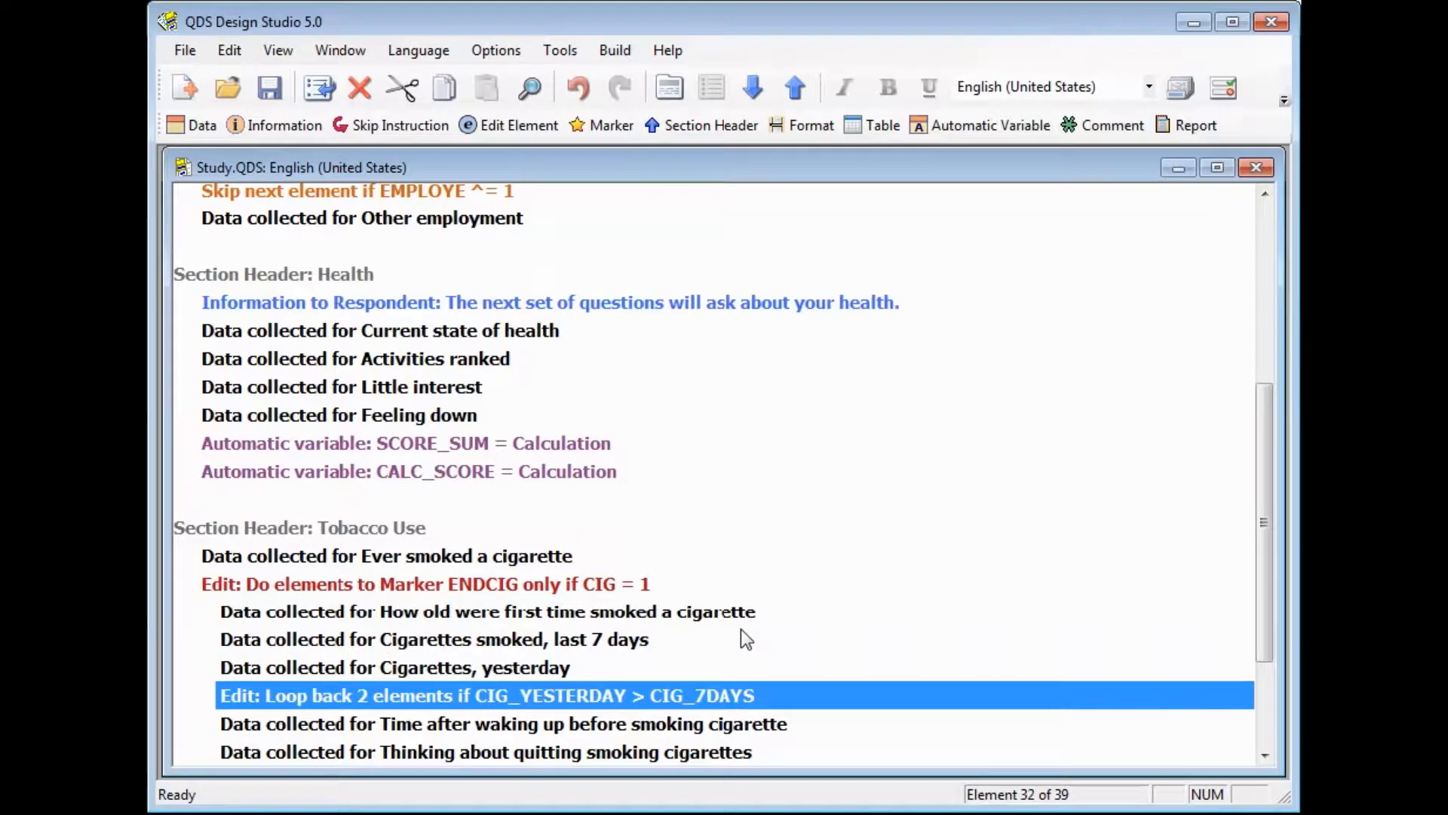
pyautogui.press('Return')
pyautogui.click(683, 605)
pyautogui.press('BackSpace')
pyautogui.write('-C')
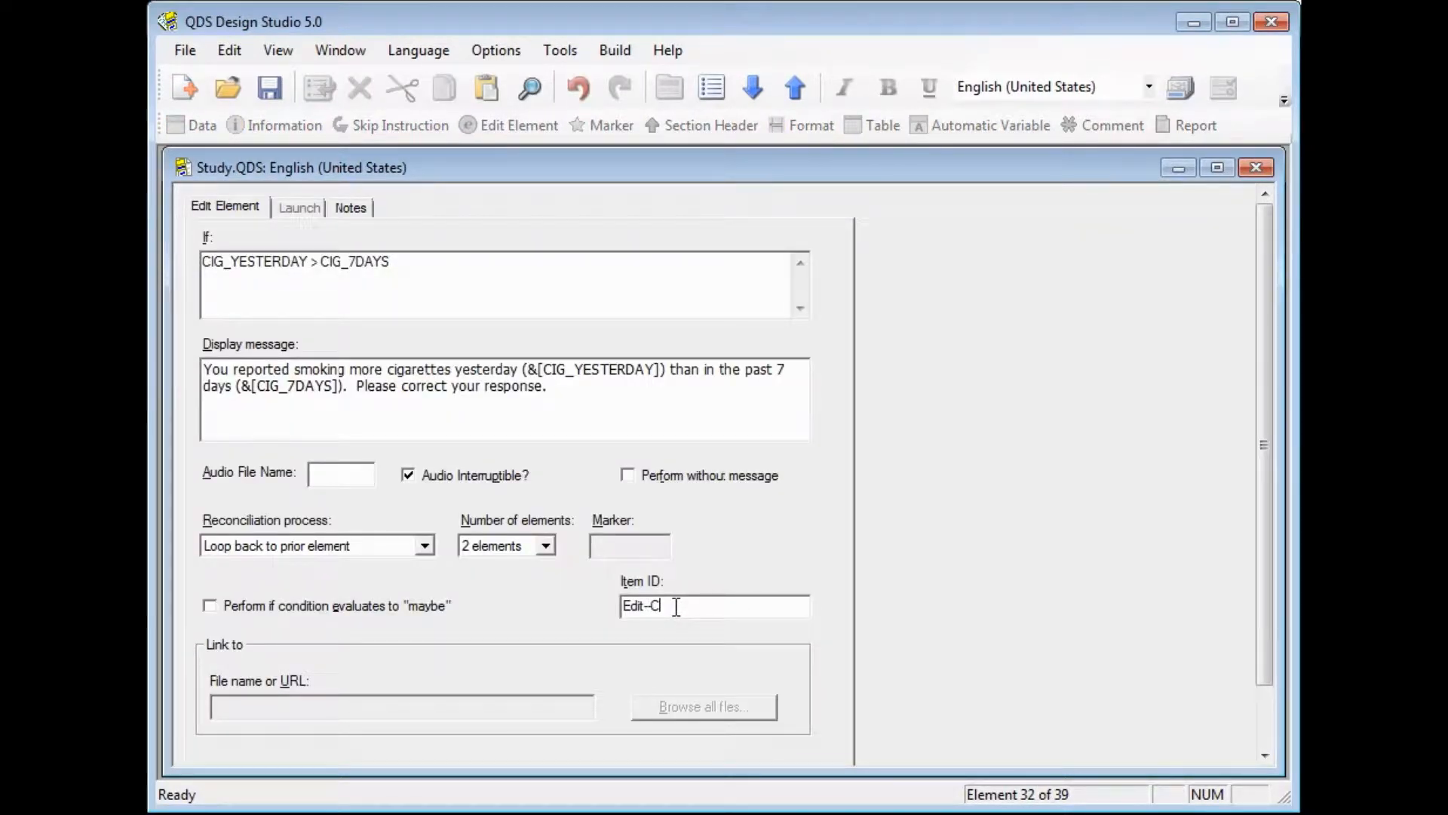
pyautogui.write('IG-DAYS')
pyautogui.press('Return')
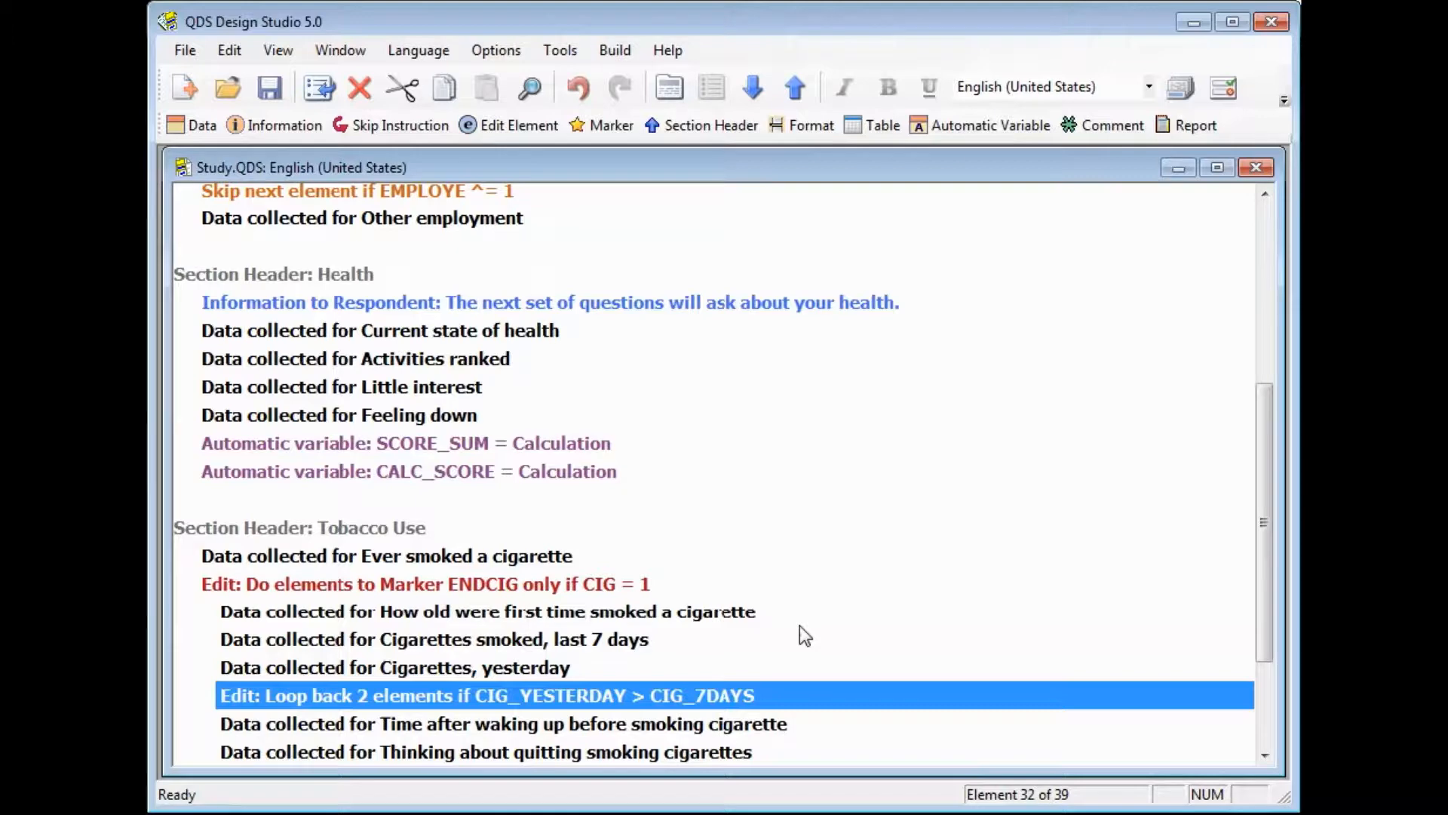
# - In the Codebook build options, include data, information, skip, edit and section header notes, plus date, time of day and time span component variables
pyautogui.click(496, 50)
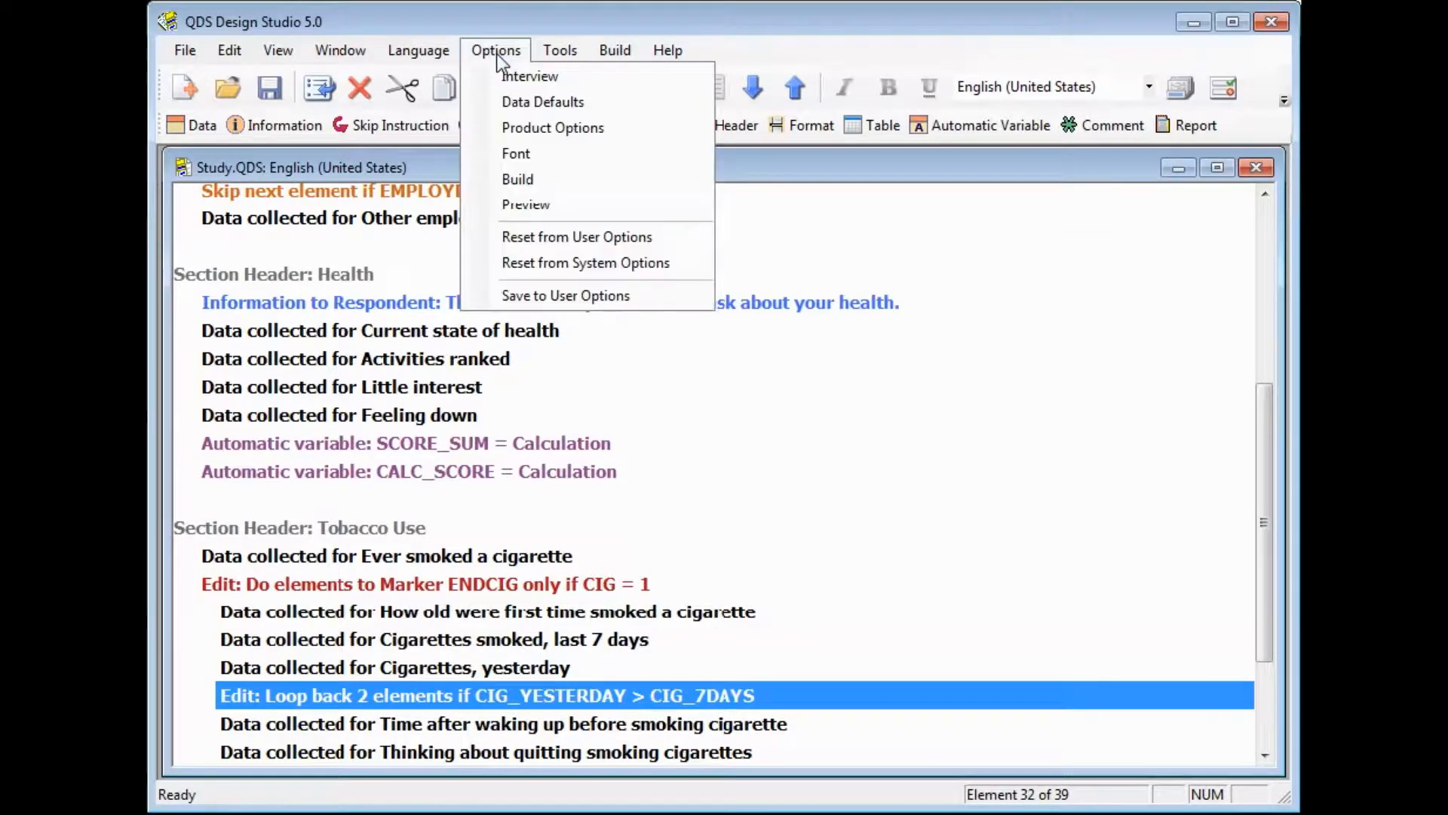
pyautogui.click(523, 181)
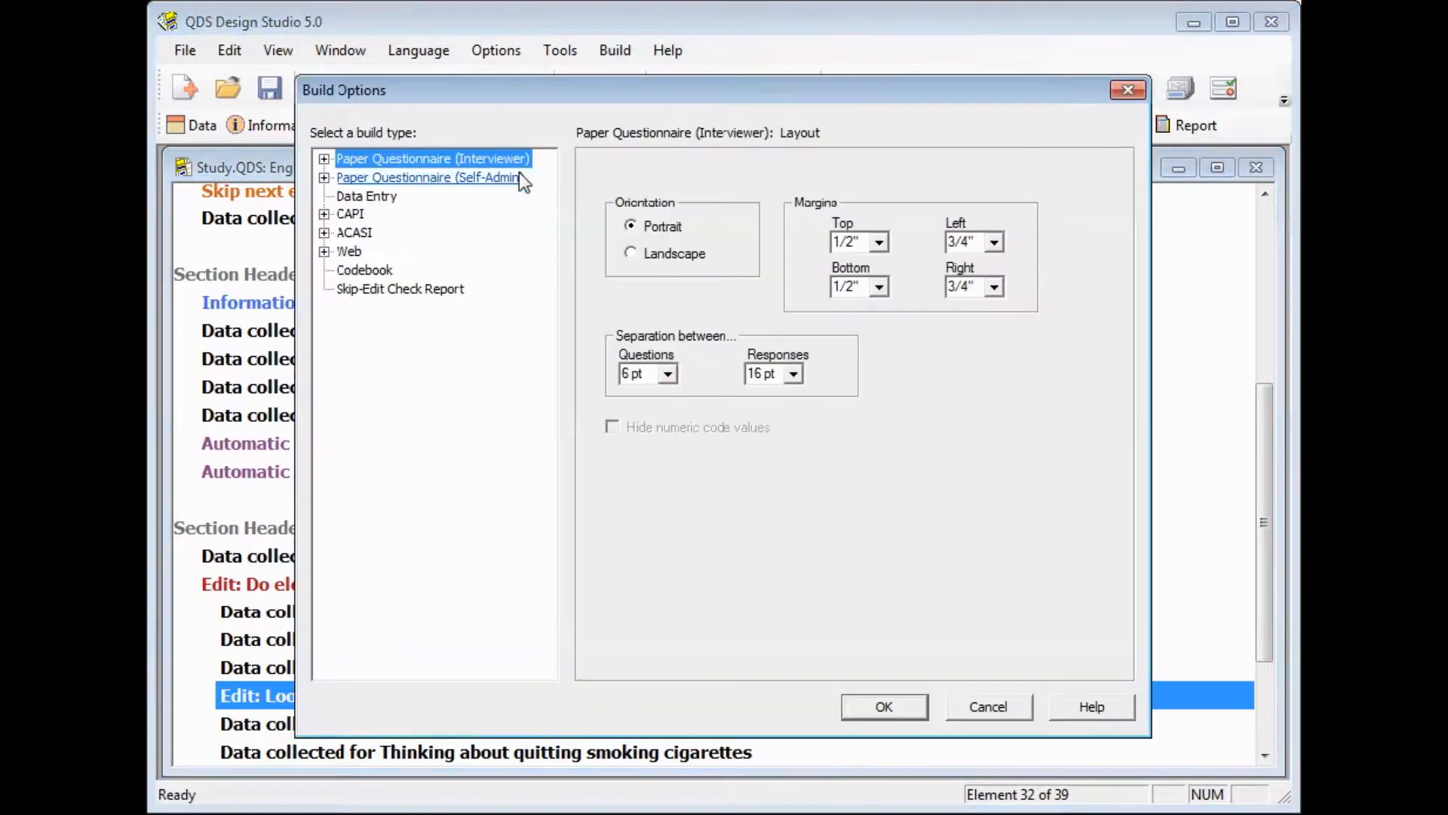
pyautogui.click(361, 272)
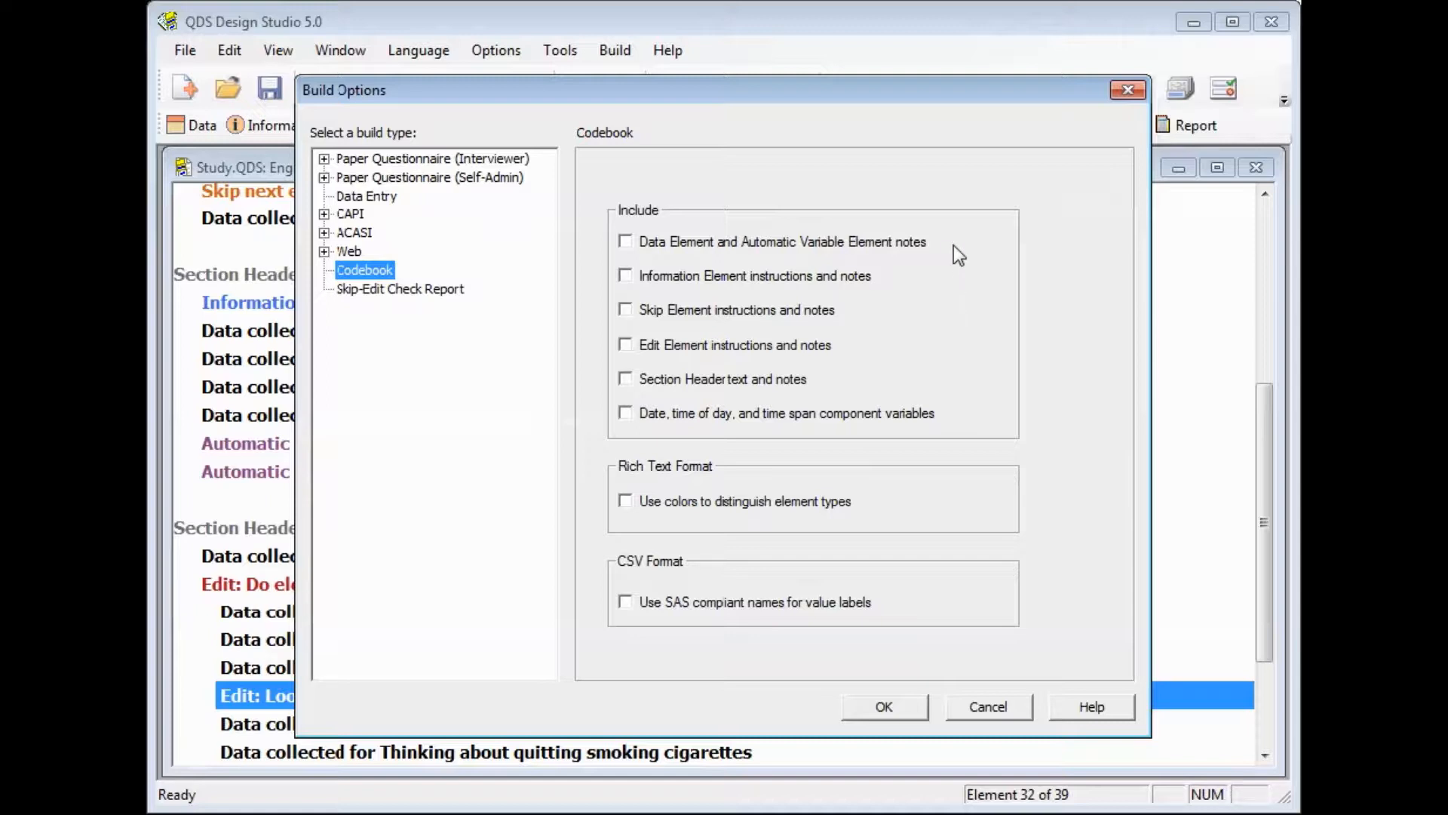
pyautogui.click(626, 243)
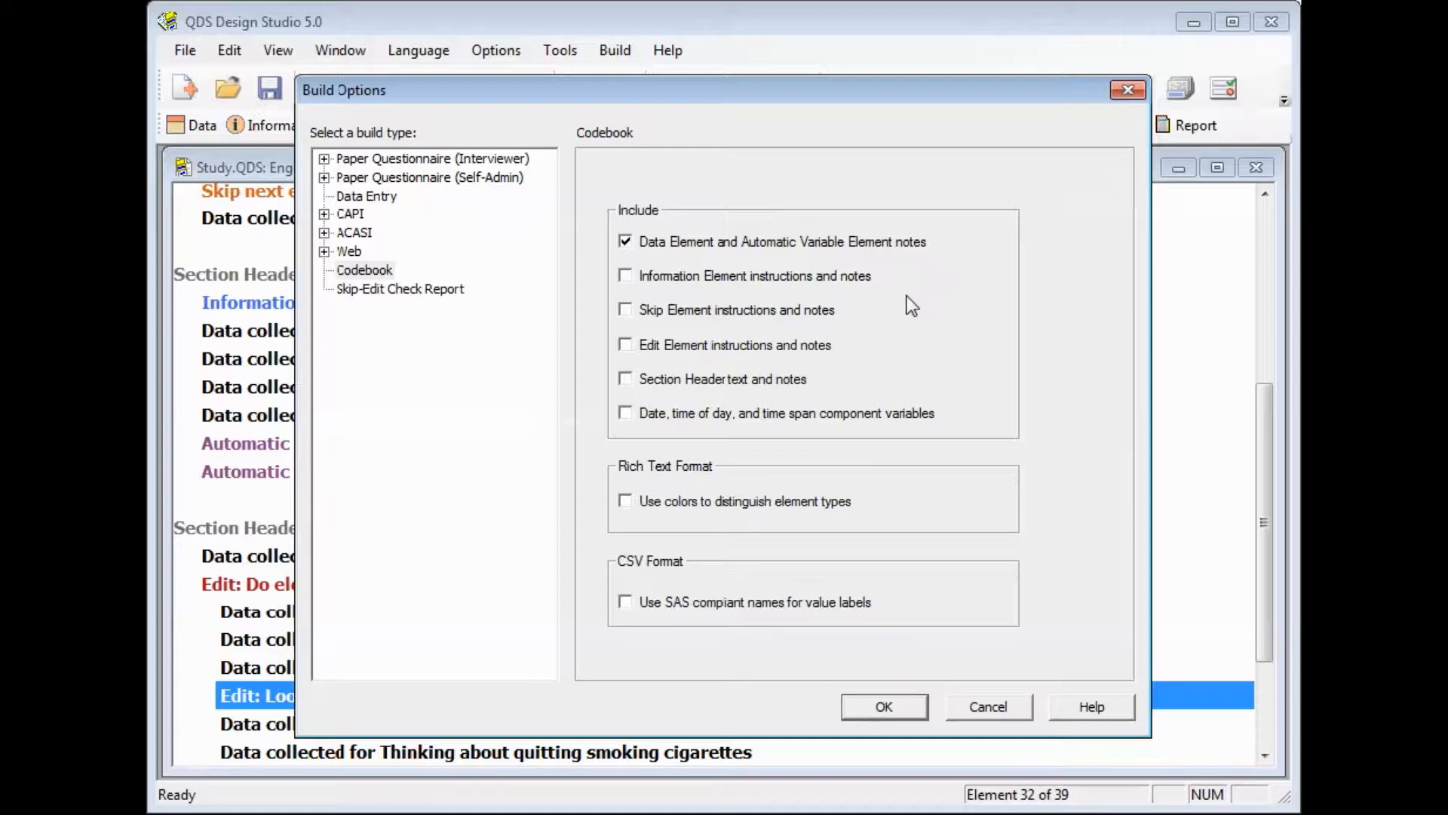
pyautogui.click(636, 275)
pyautogui.click(661, 312)
pyautogui.click(668, 349)
pyautogui.click(667, 380)
pyautogui.click(625, 413)
# - Enable colors to distinguish element types and SAS compliant names for value labels in the codebook, and accept the build options
pyautogui.click(692, 504)
pyautogui.click(672, 605)
pyautogui.click(883, 706)
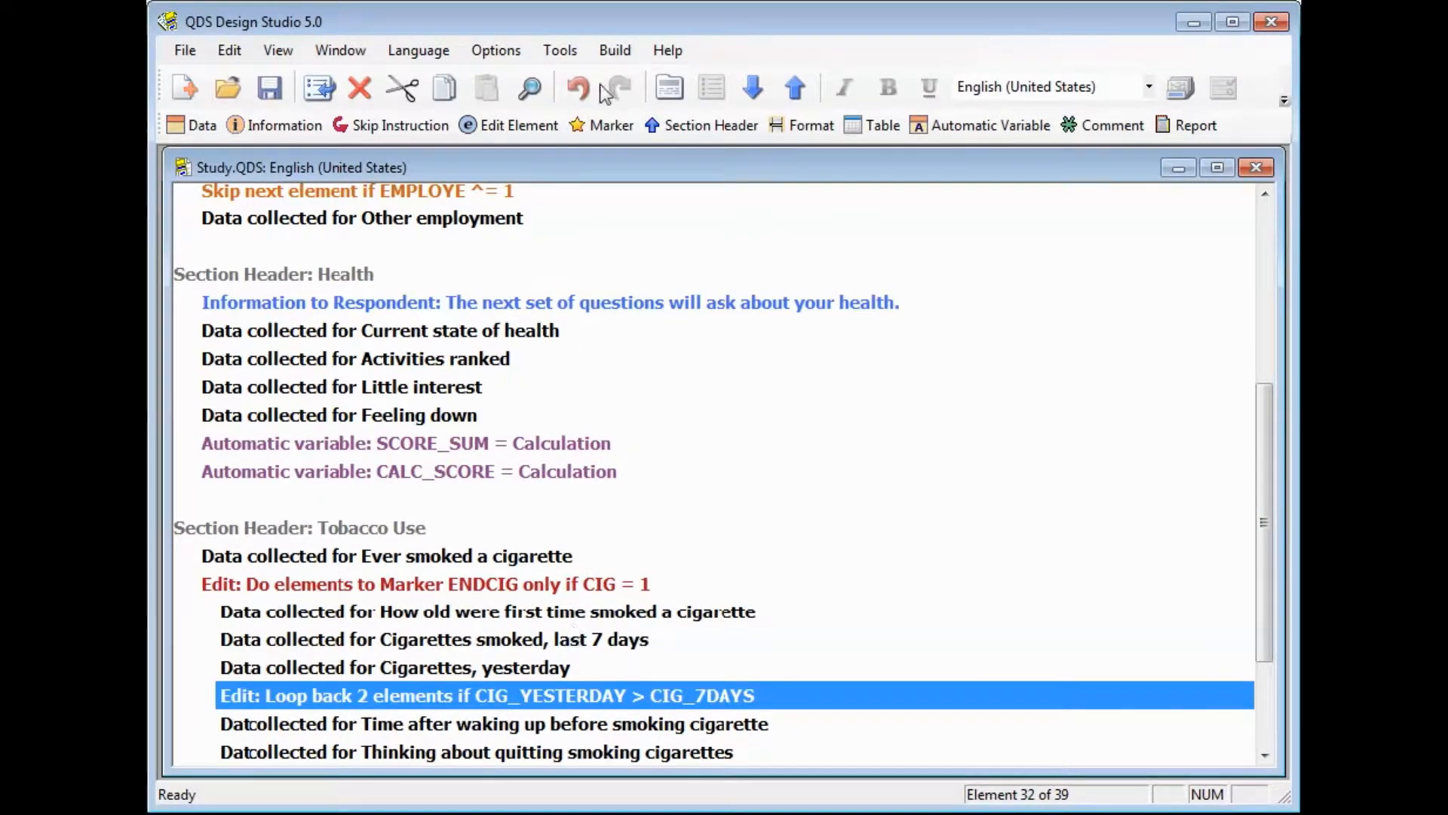
# - Build the codebook in rich text format as Study Codebook.RTF in the Documentation folder and open the document
pyautogui.click(615, 50)
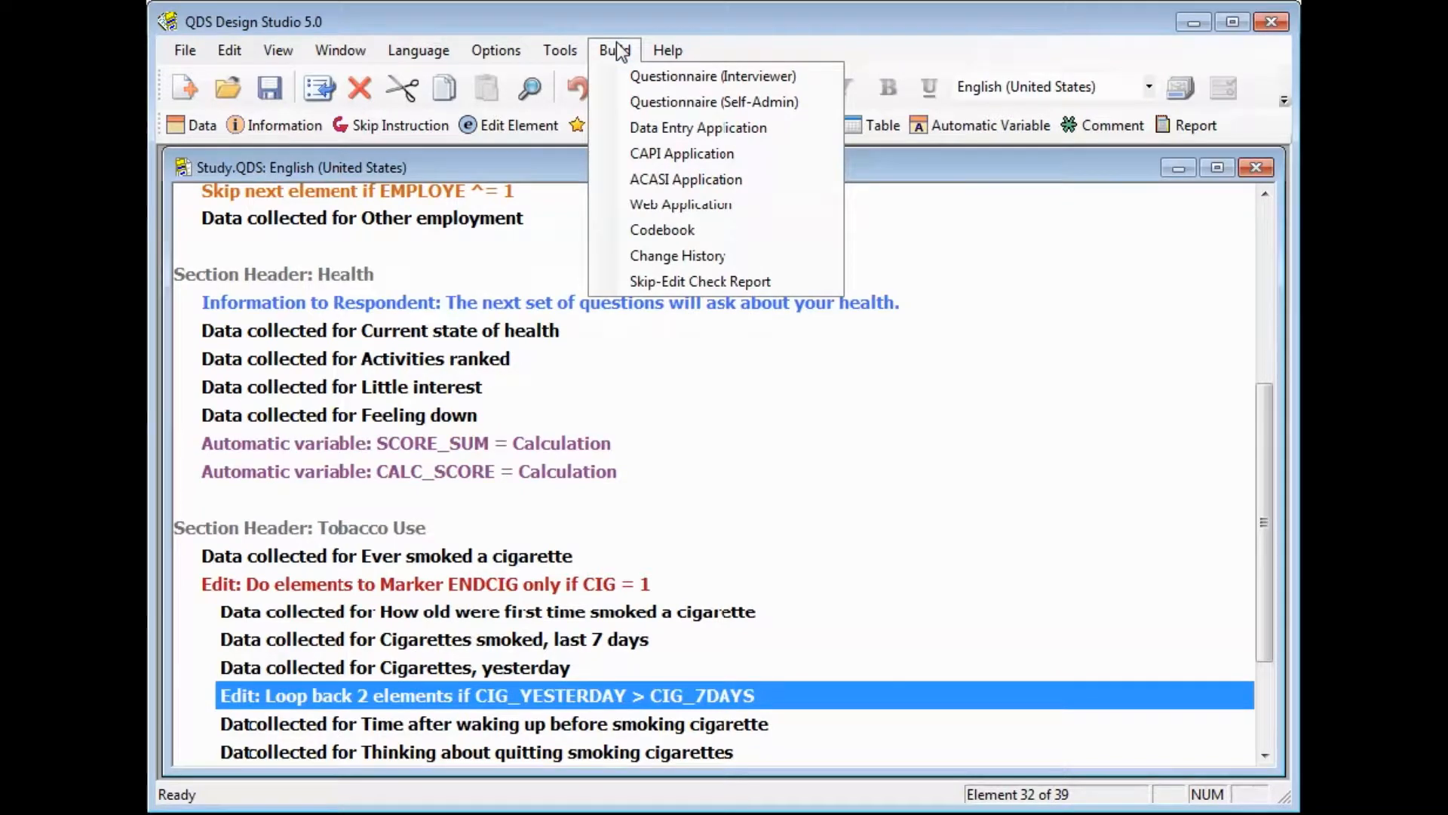
pyautogui.click(659, 231)
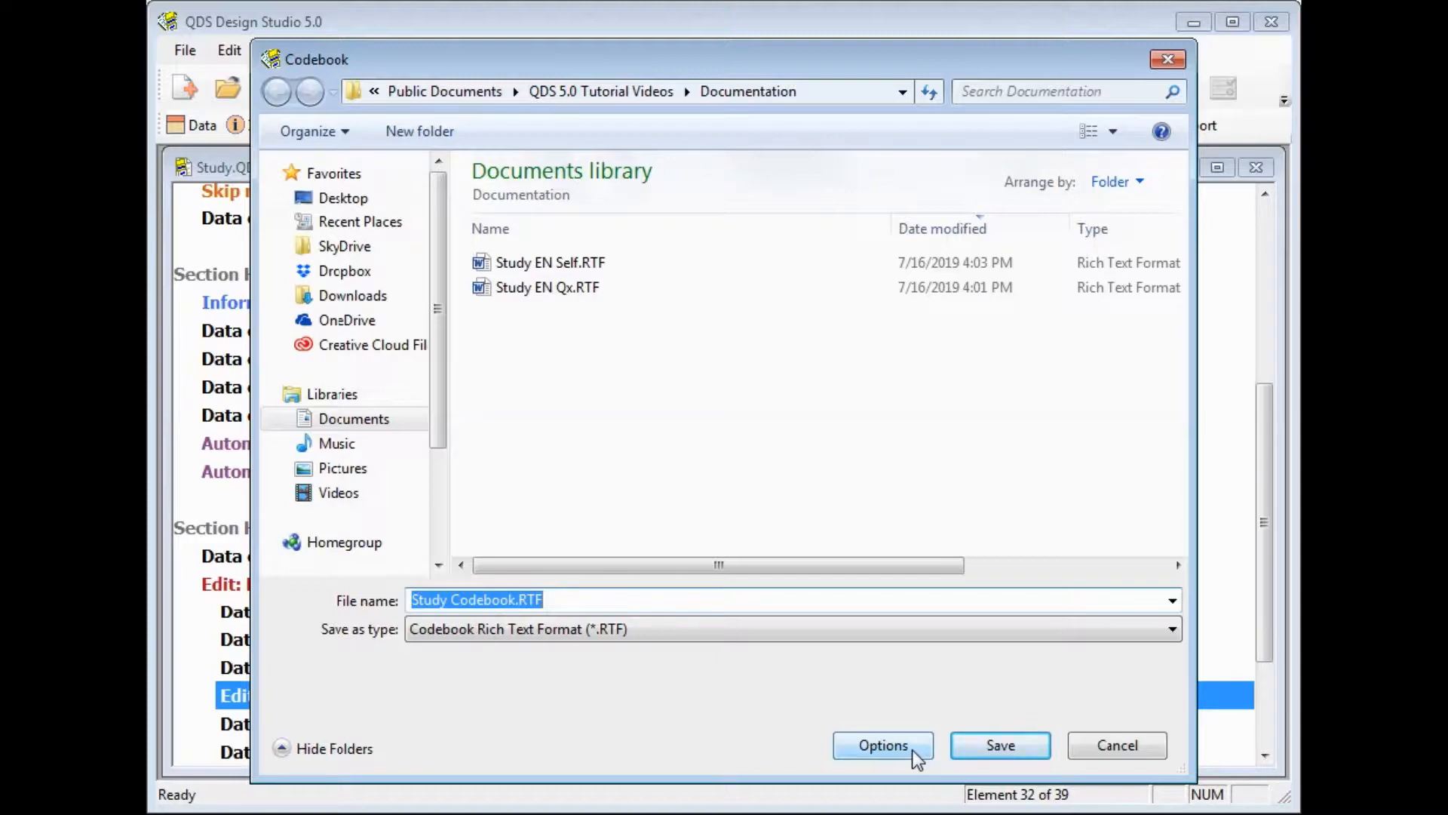
pyautogui.click(1001, 746)
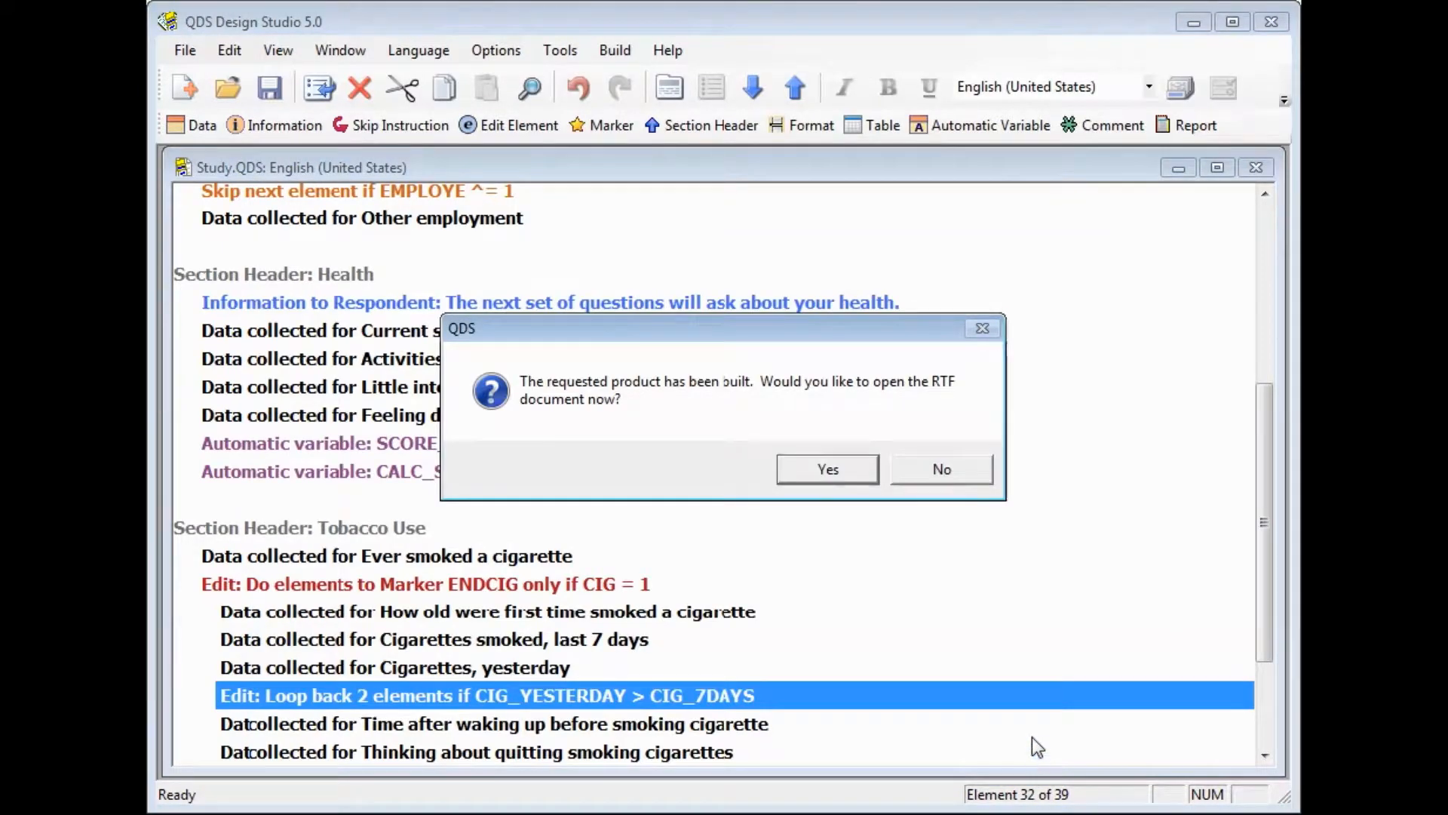
pyautogui.click(854, 468)
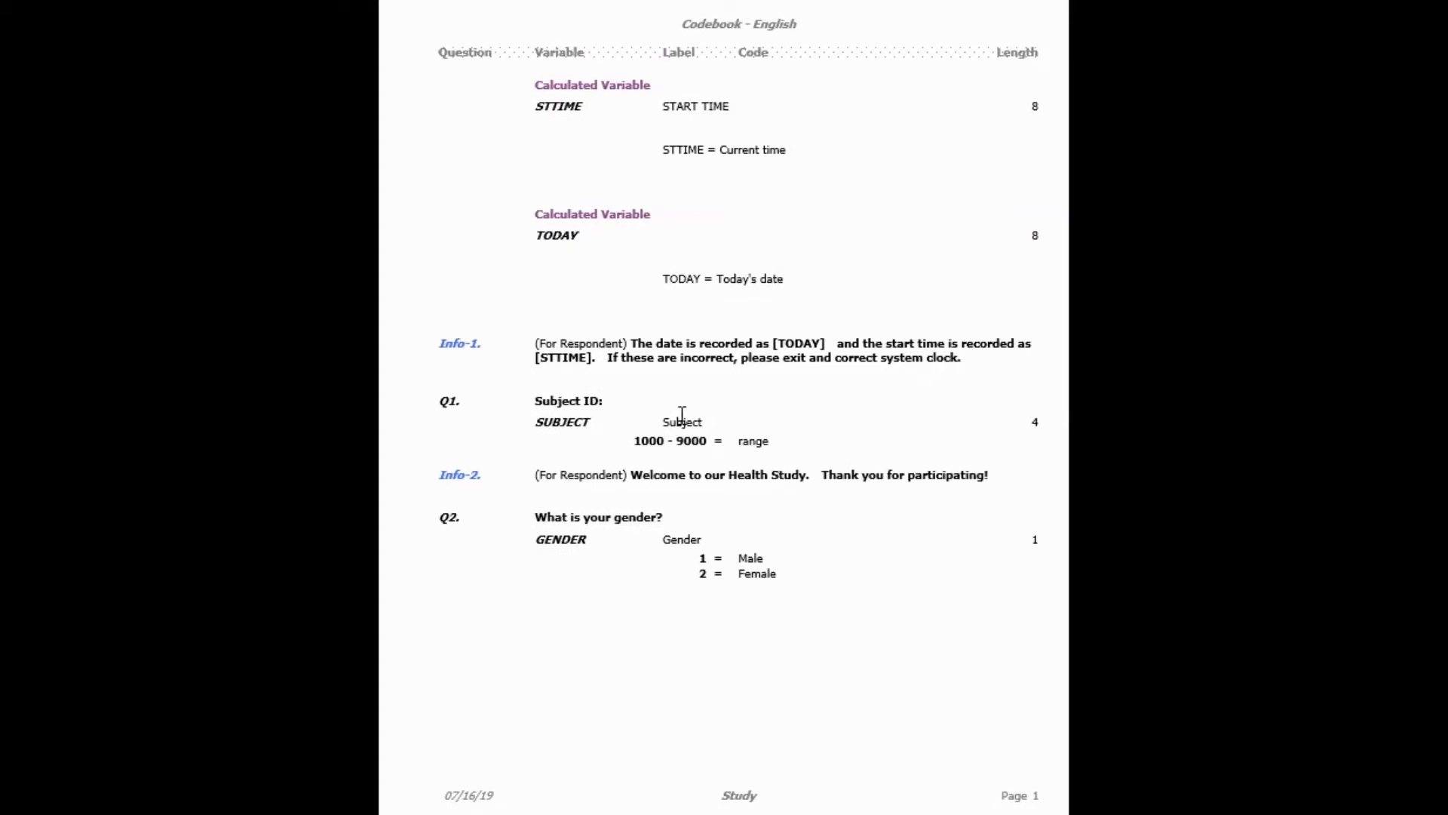
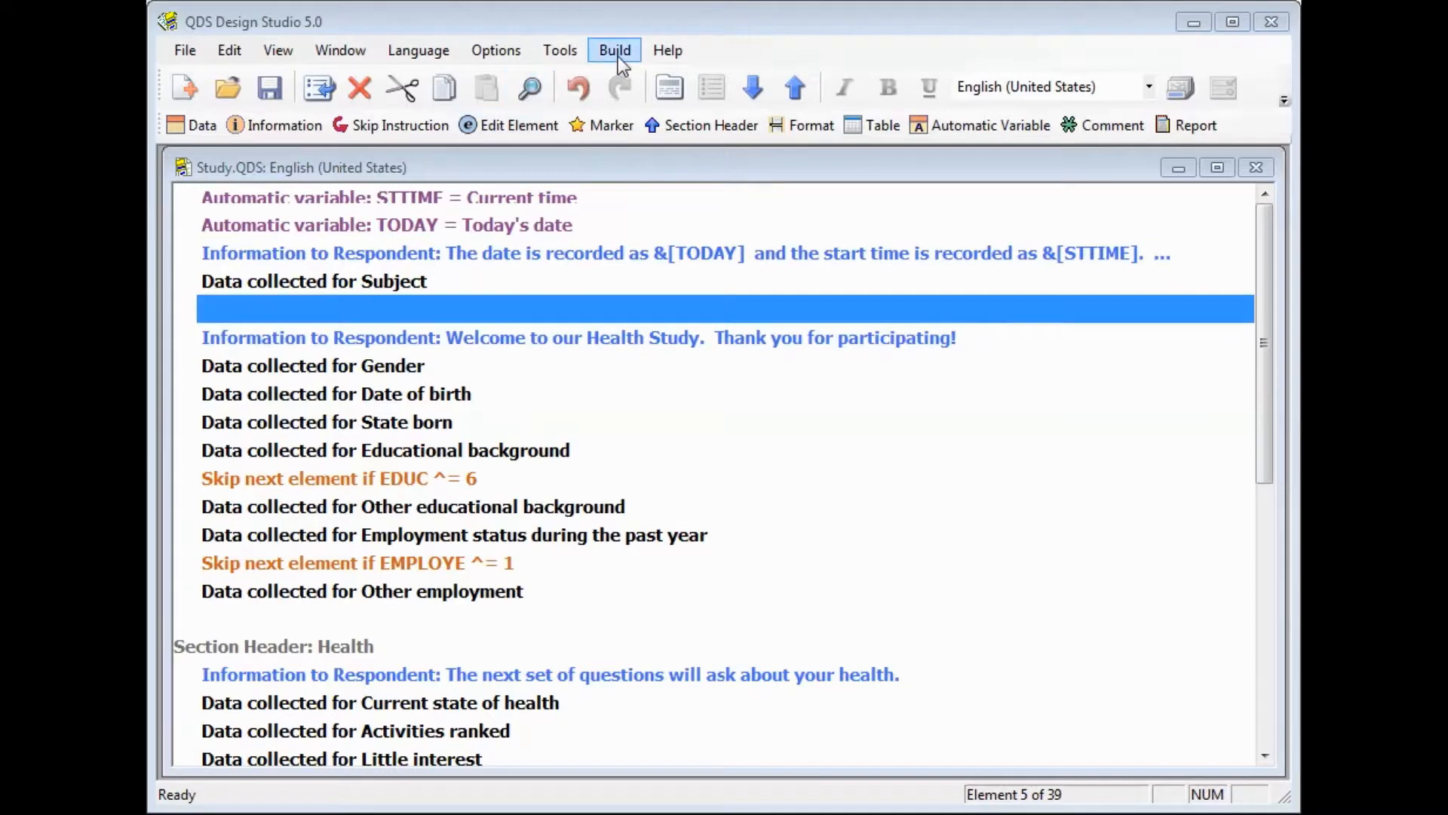
# - Build the codebook in comma-delimited format as Study Codebook.CSV and dismiss the confirmation message
pyautogui.click(618, 56)
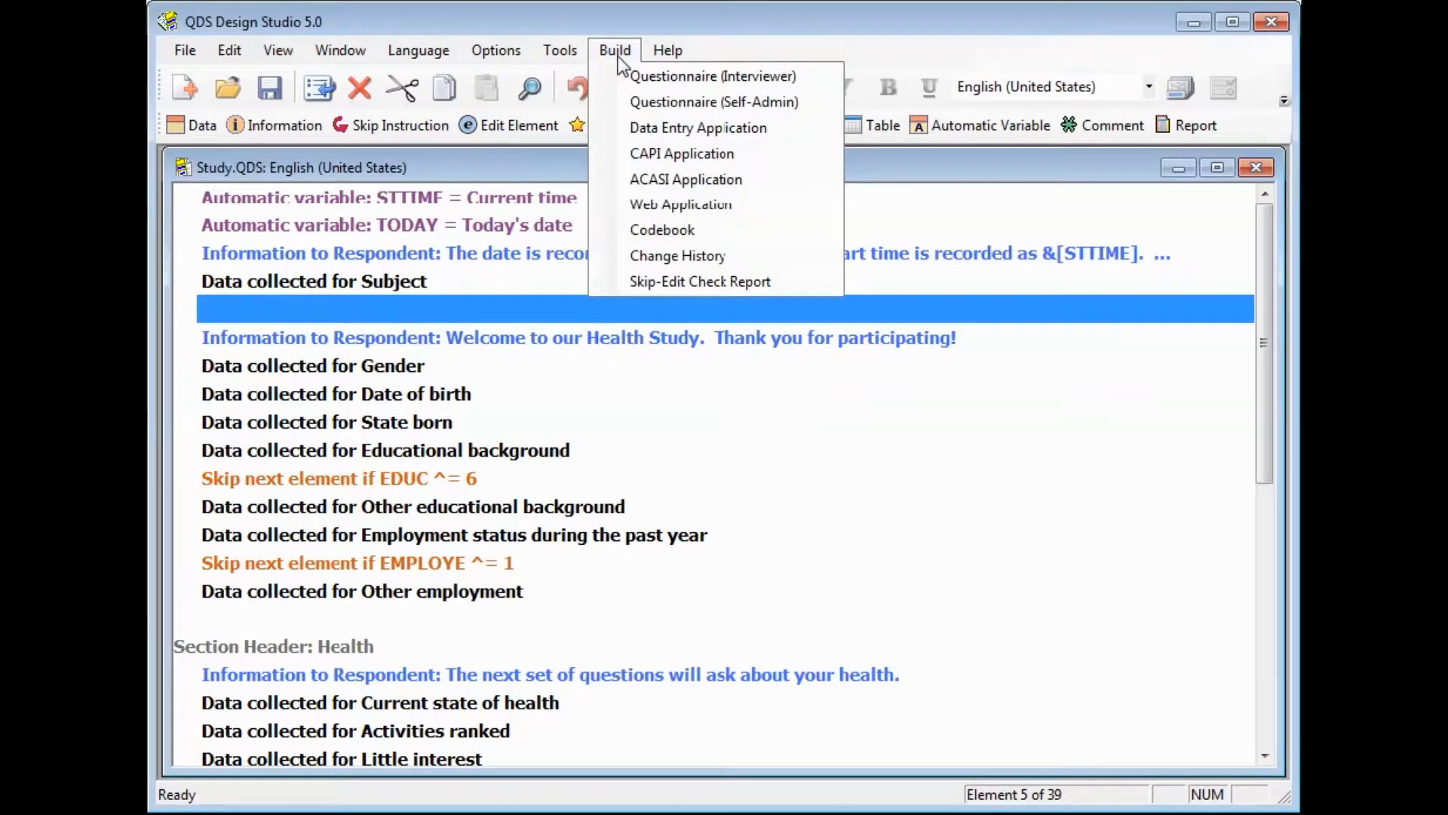
pyautogui.click(696, 229)
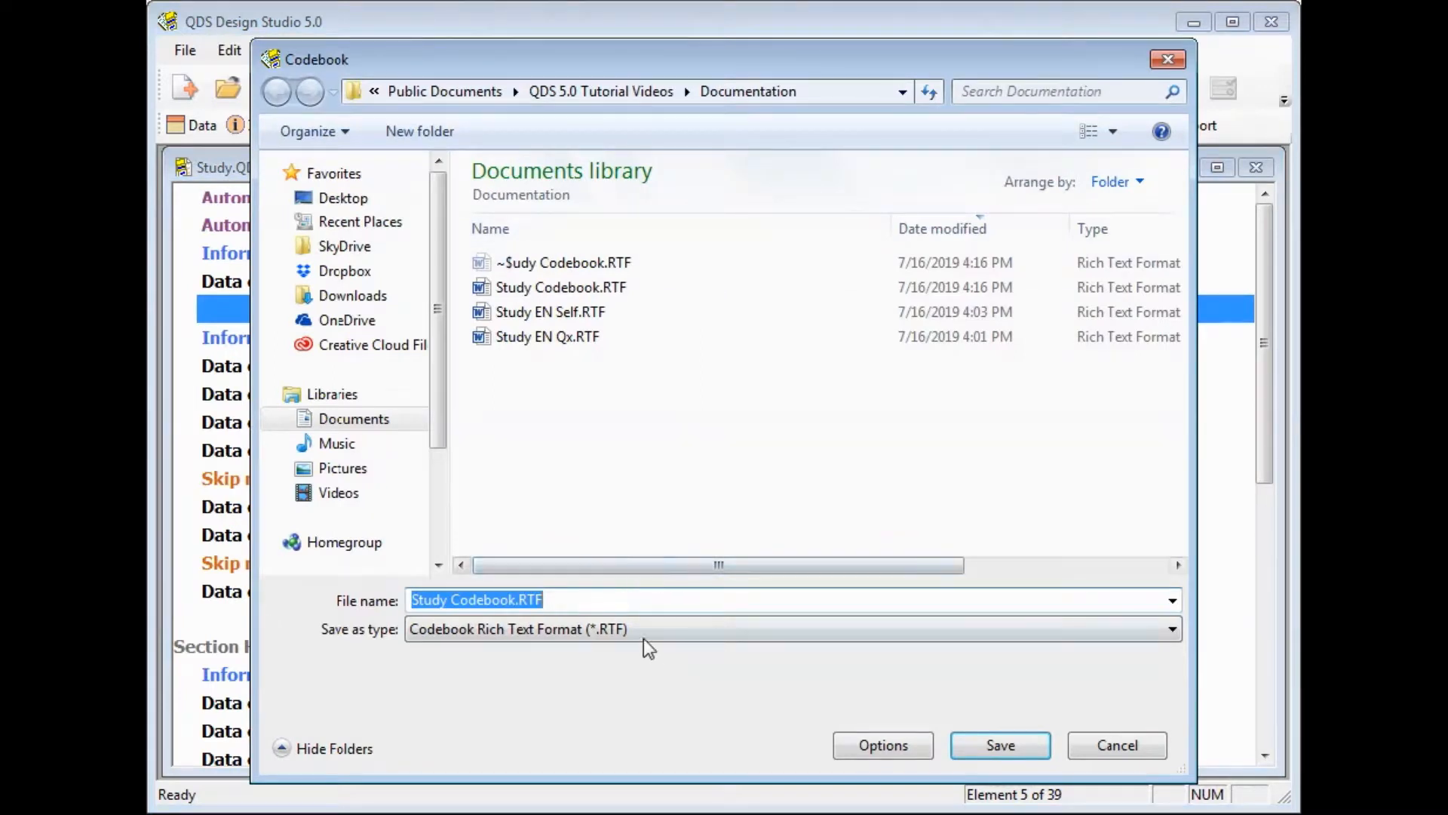
pyautogui.click(643, 638)
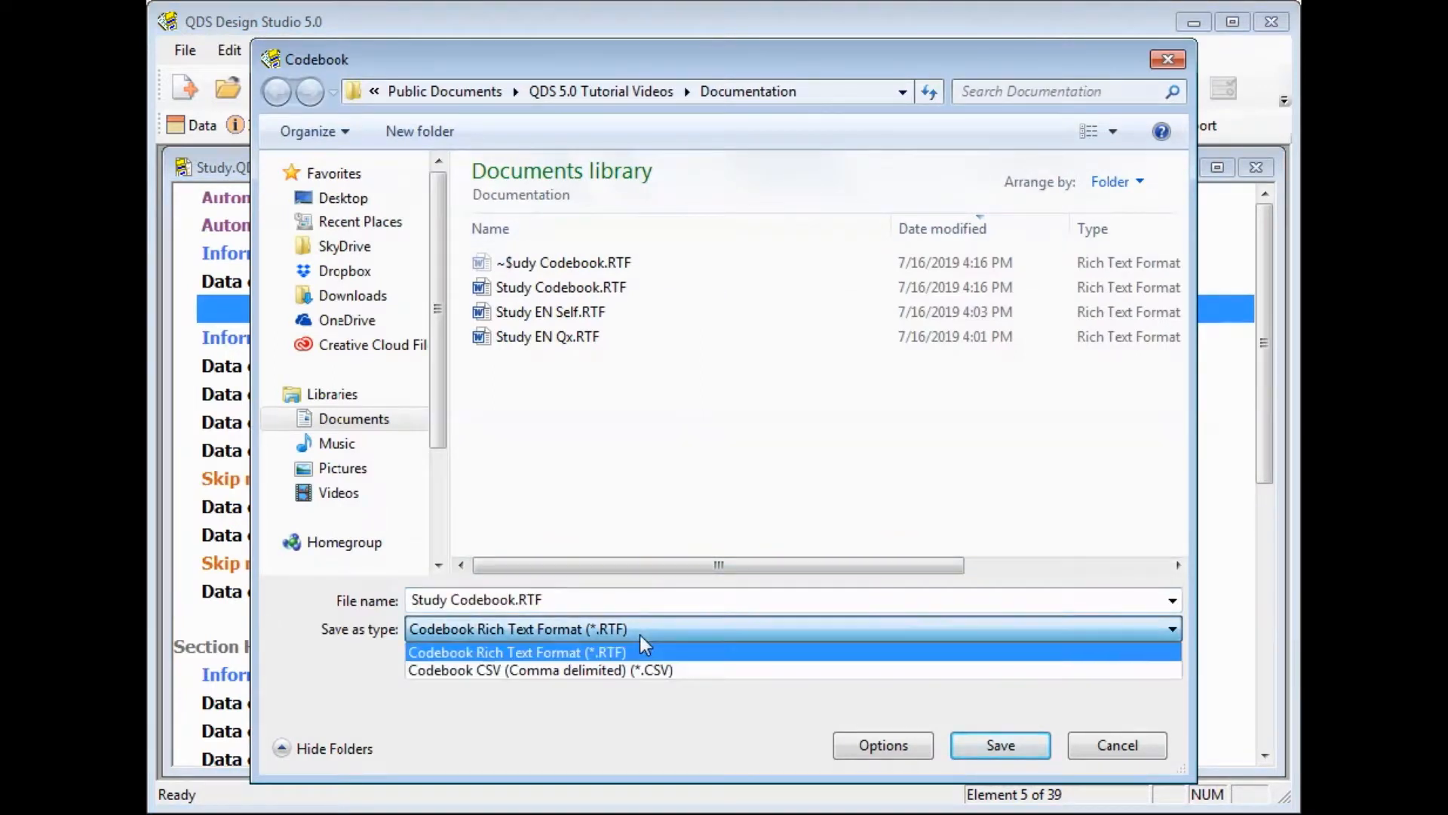
pyautogui.click(681, 669)
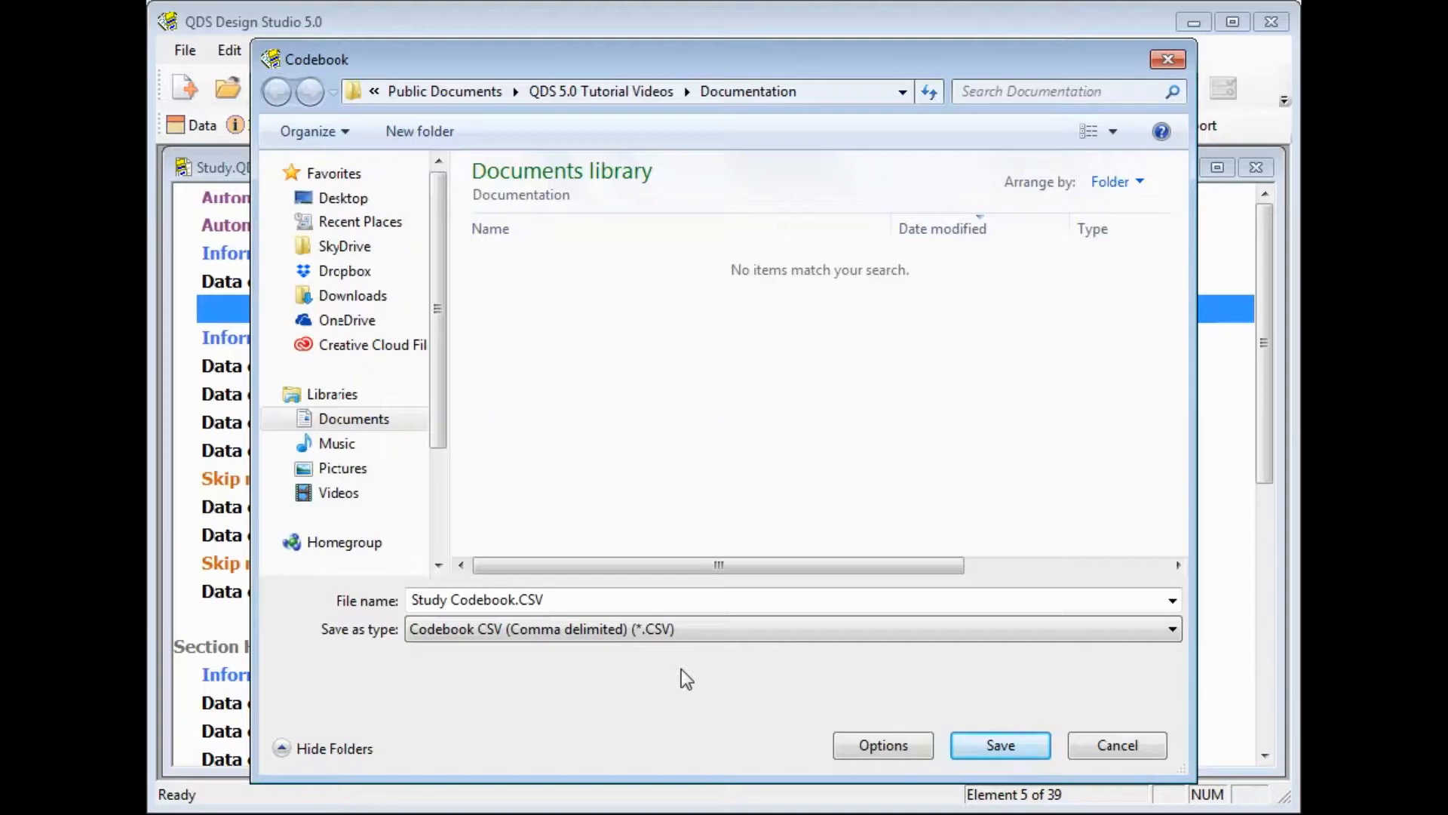
pyautogui.click(1008, 752)
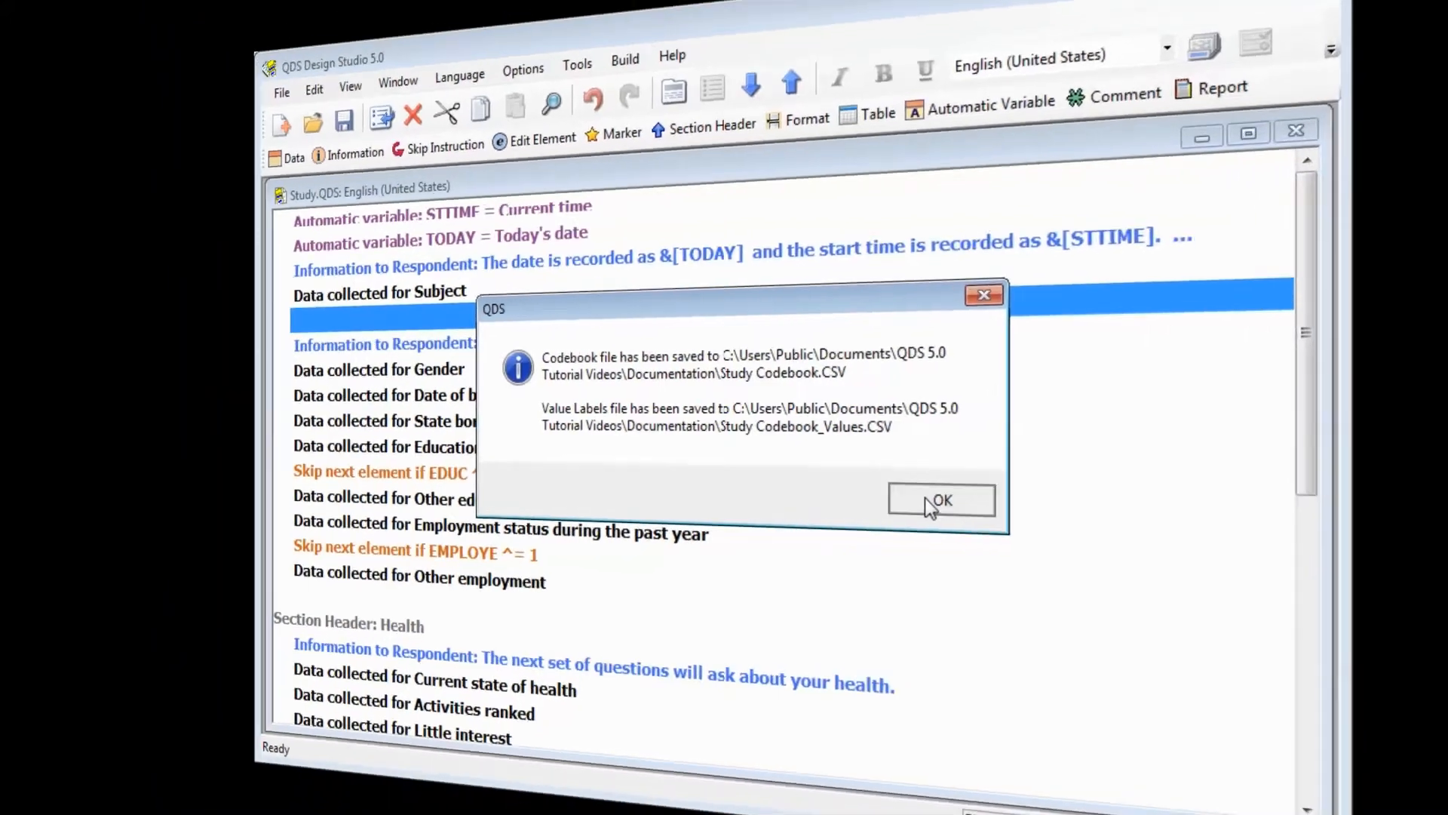
pyautogui.click(930, 492)
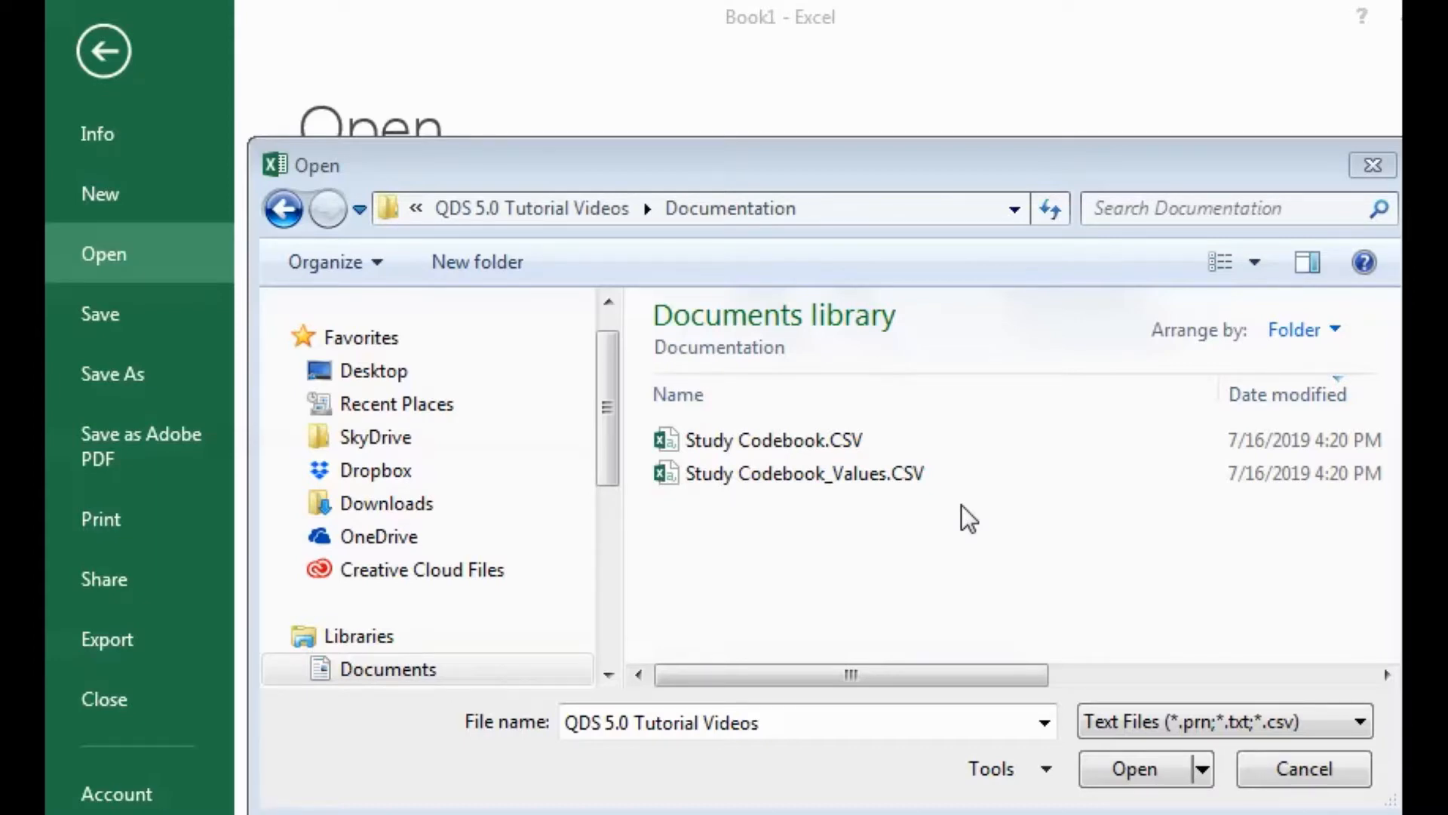
# - Switch to Excel and import Study Codebook.CSV as delimited text, adding comma as a delimiter and keeping the General column format
pyautogui.click(884, 451)
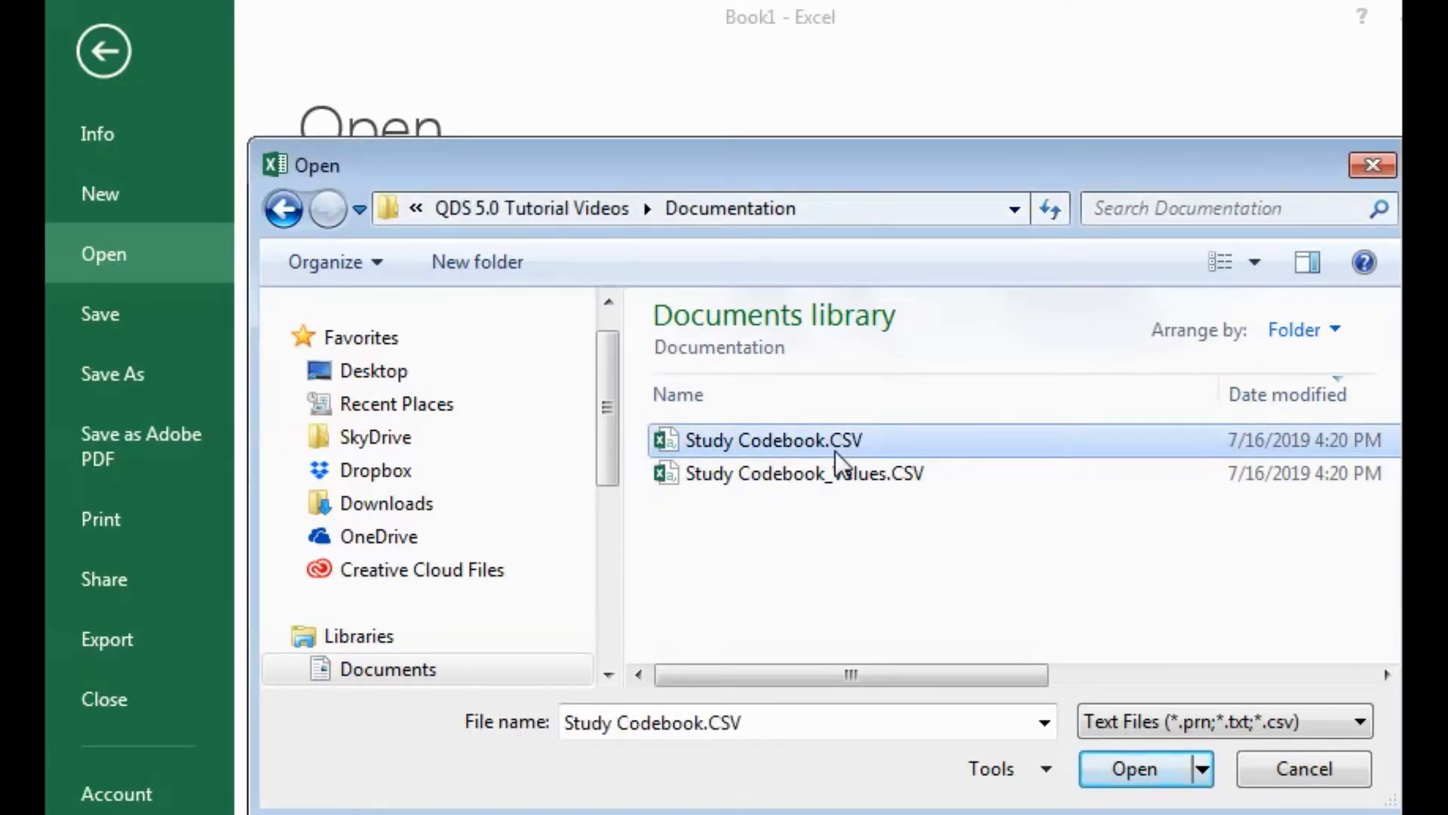
pyautogui.click(1165, 772)
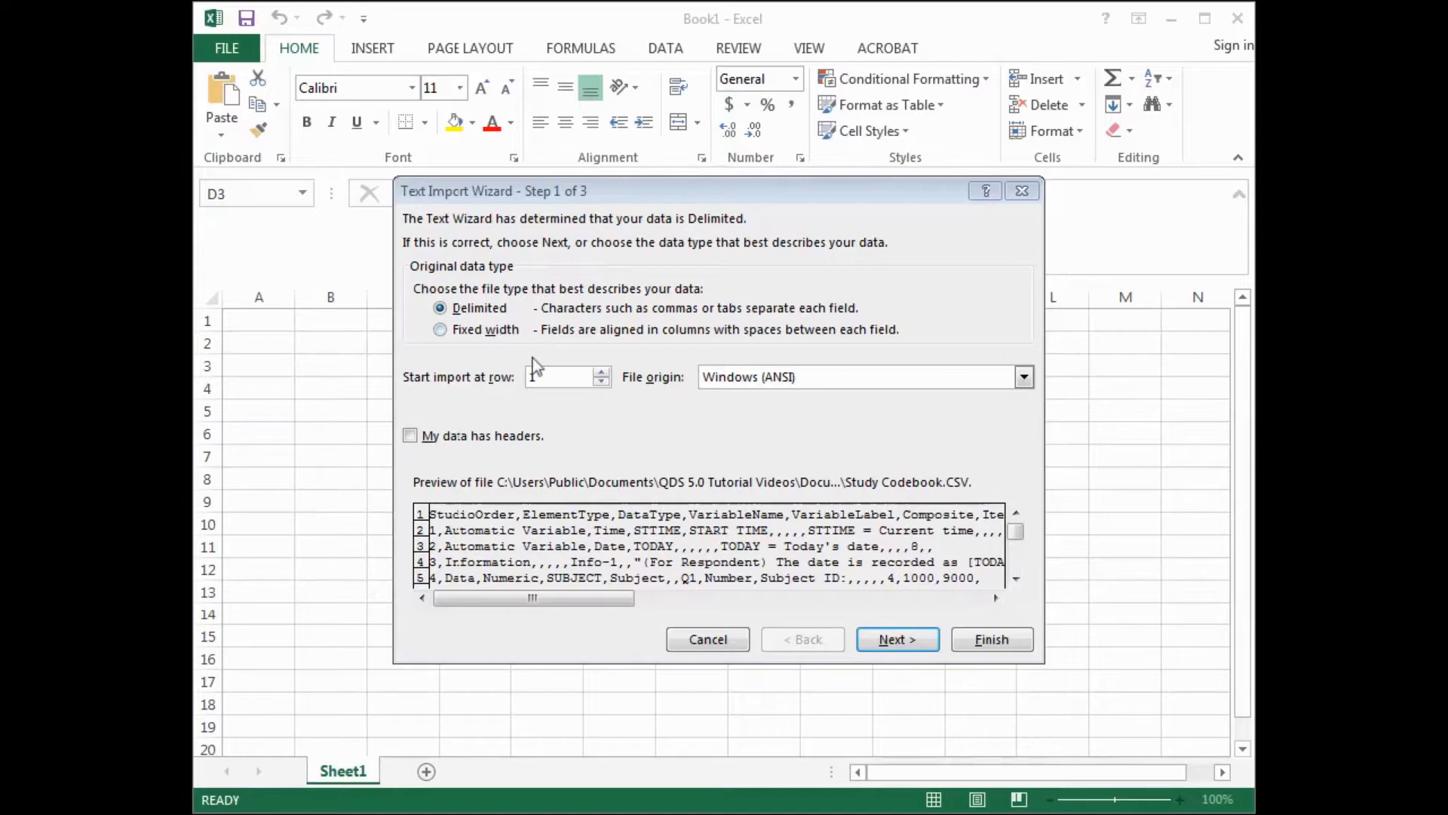
pyautogui.click(898, 640)
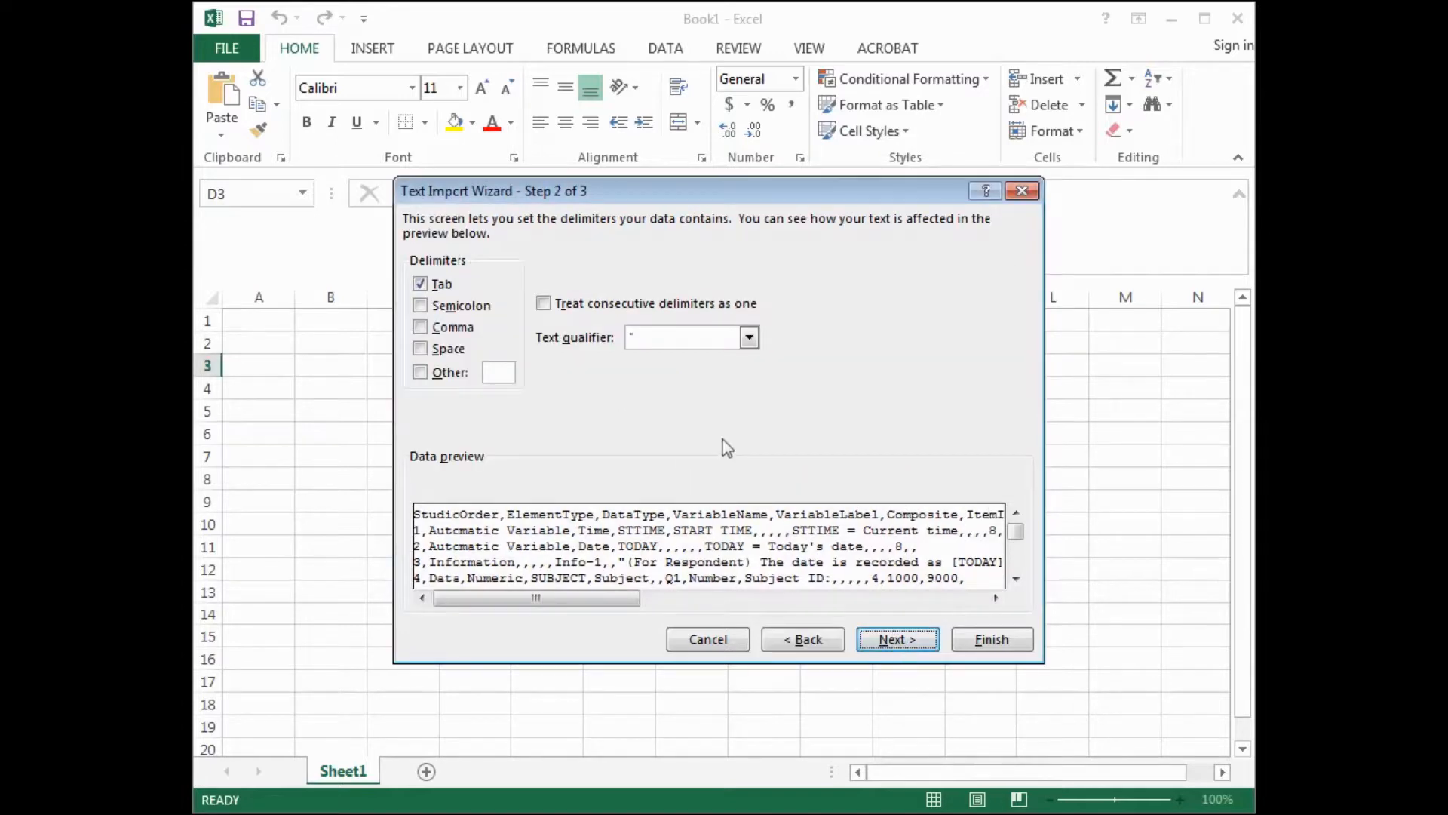
pyautogui.click(421, 329)
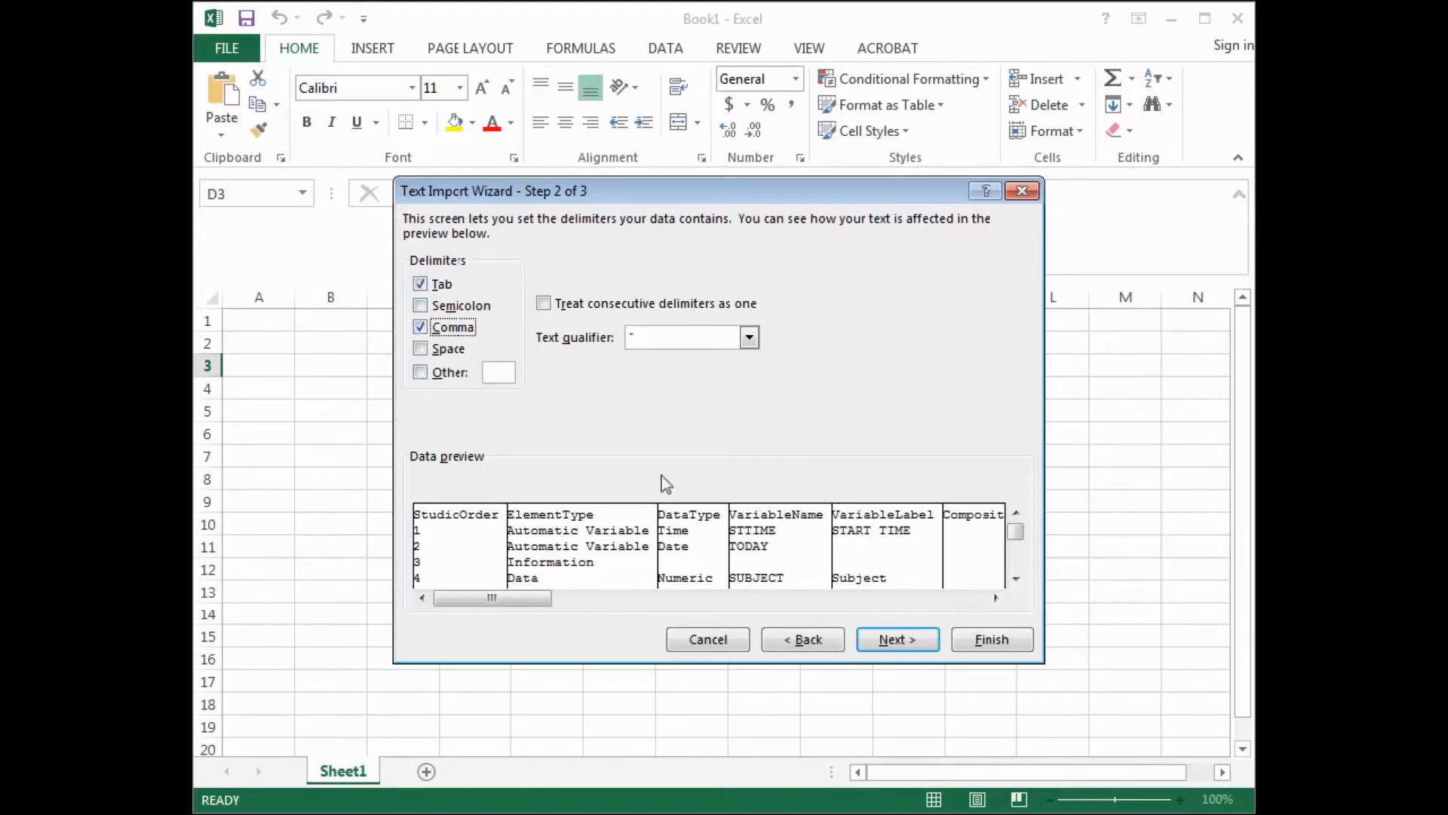
pyautogui.click(902, 637)
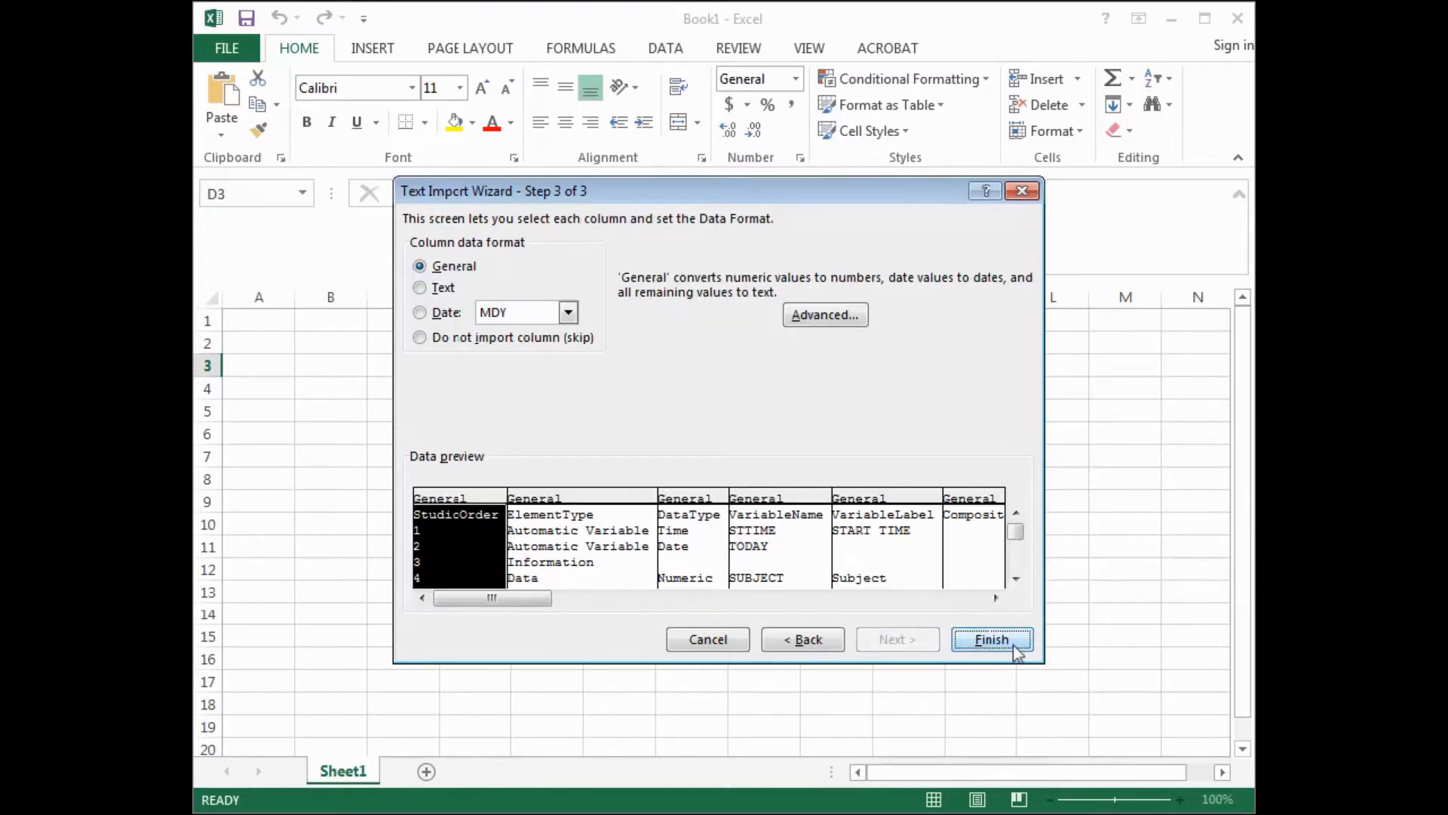
pyautogui.click(991, 640)
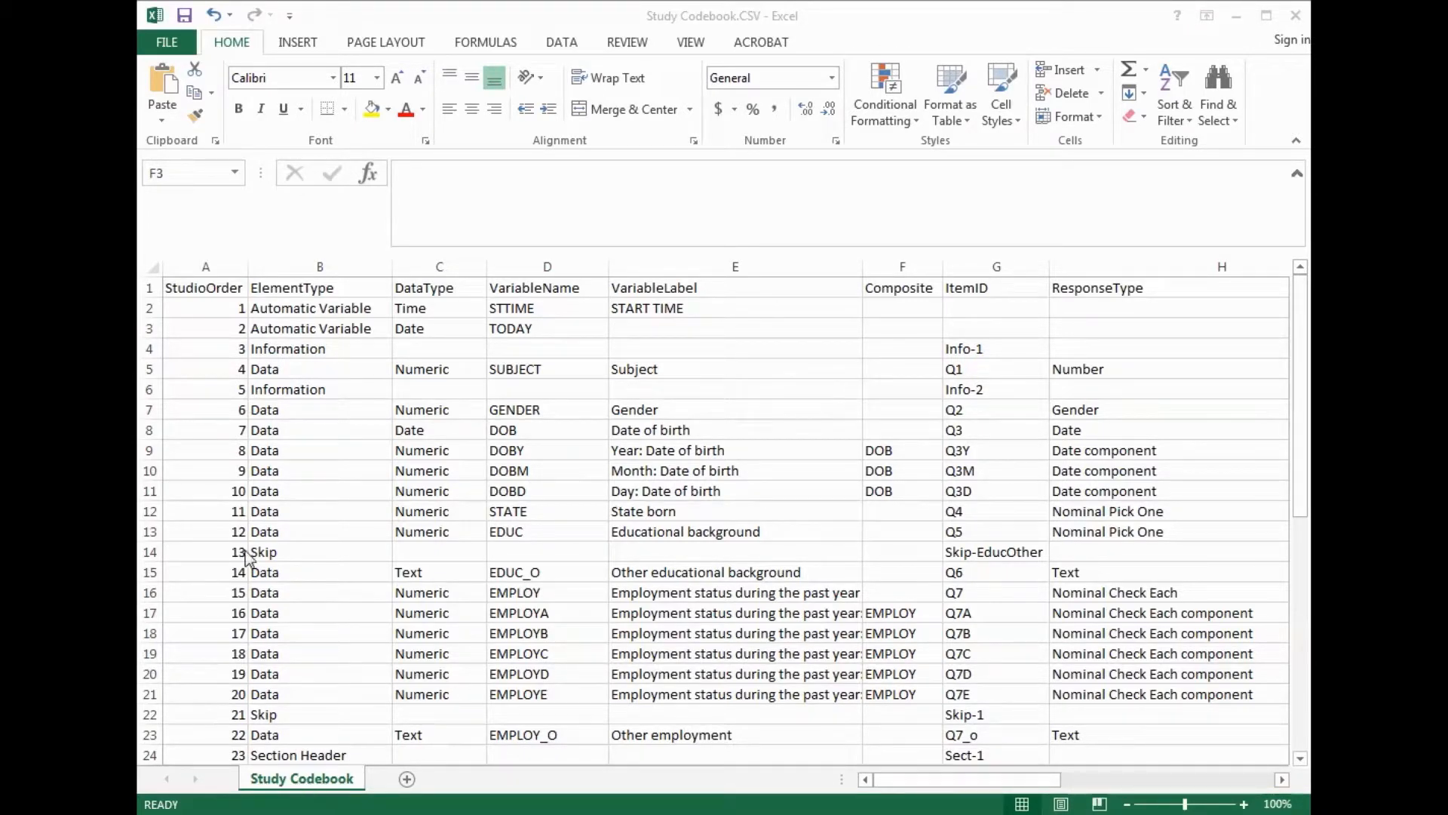
# - Examine the StudioOrder column of the Study Codebook sheet, from its header down through element 20 and back
pyautogui.click(201, 288)
pyautogui.click(202, 288)
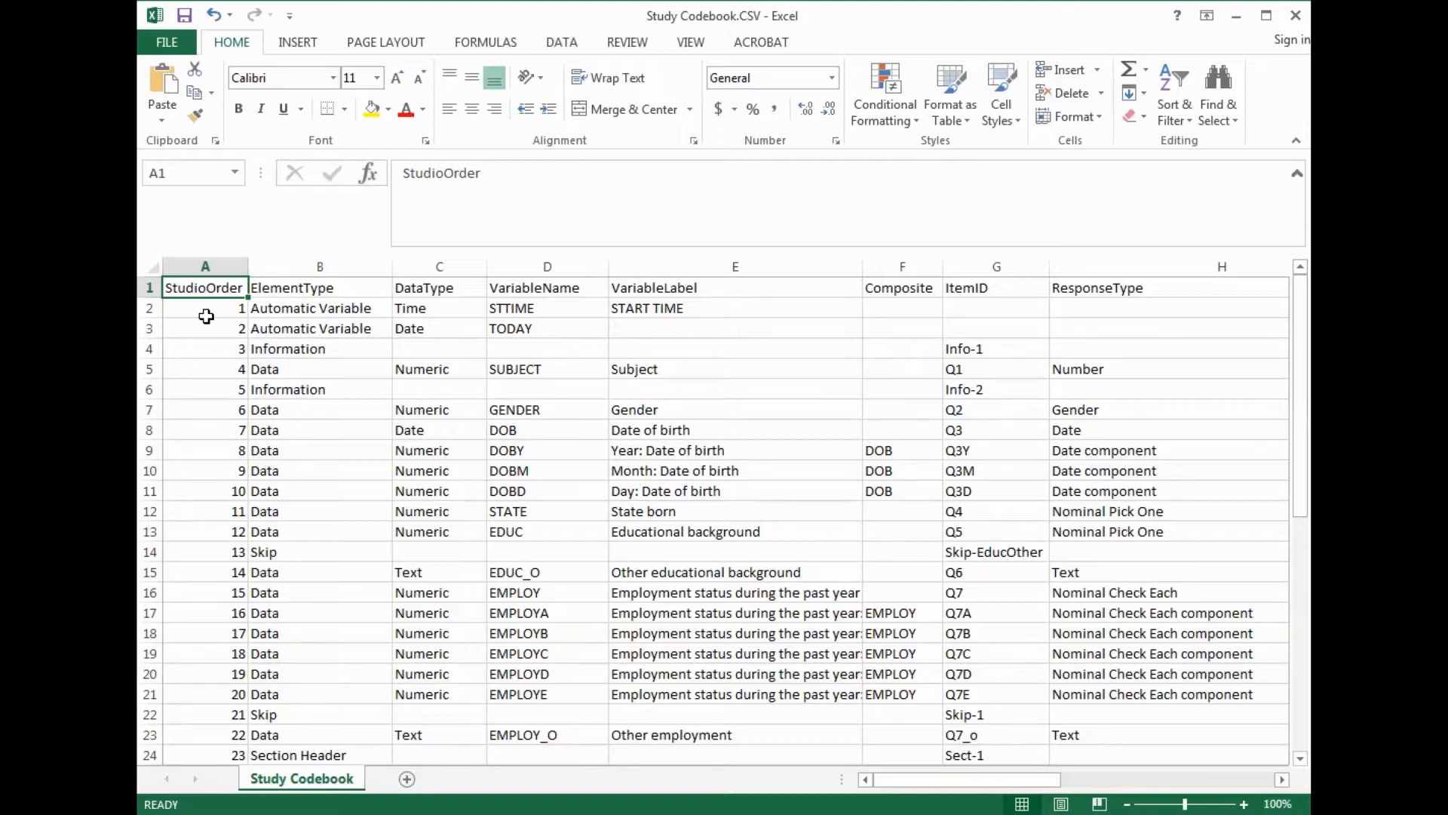
pyautogui.press('Down')
pyautogui.press('Down')
pyautogui.press('Down')
pyautogui.press('Down')
pyautogui.press('Down')
pyautogui.press('Down')
pyautogui.press('Down')
pyautogui.press('Down')
pyautogui.press('Down')
pyautogui.press('Down')
pyautogui.press('Down')
pyautogui.press('Down')
pyautogui.press('Down')
pyautogui.press('Down')
pyautogui.press('Down')
pyautogui.press('Down')
pyautogui.press('Down')
pyautogui.press('Down')
pyautogui.press('Down')
pyautogui.press('Down')
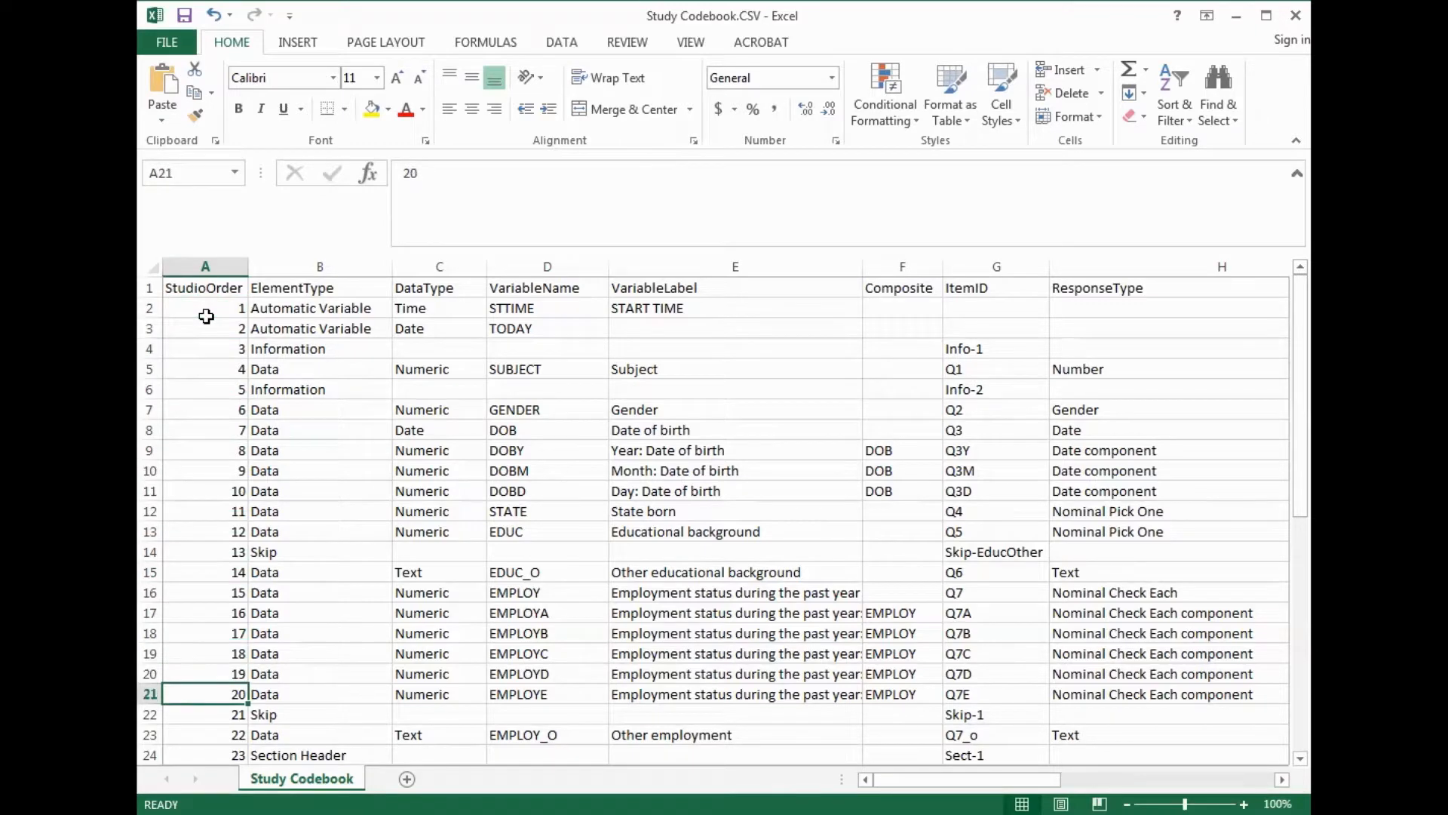
pyautogui.press('Up')
pyautogui.press('Up')
pyautogui.press('Up')
pyautogui.press('Up')
pyautogui.press('Up')
pyautogui.press('Up')
pyautogui.press('Up')
pyautogui.press('Up')
pyautogui.press('Up')
pyautogui.press('Up')
pyautogui.press('Up')
pyautogui.press('Up')
pyautogui.press('Up')
pyautogui.press('Up')
pyautogui.press('Up')
pyautogui.press('Up')
pyautogui.press('Up')
pyautogui.press('Up')
pyautogui.press('Up')
pyautogui.press('Up')
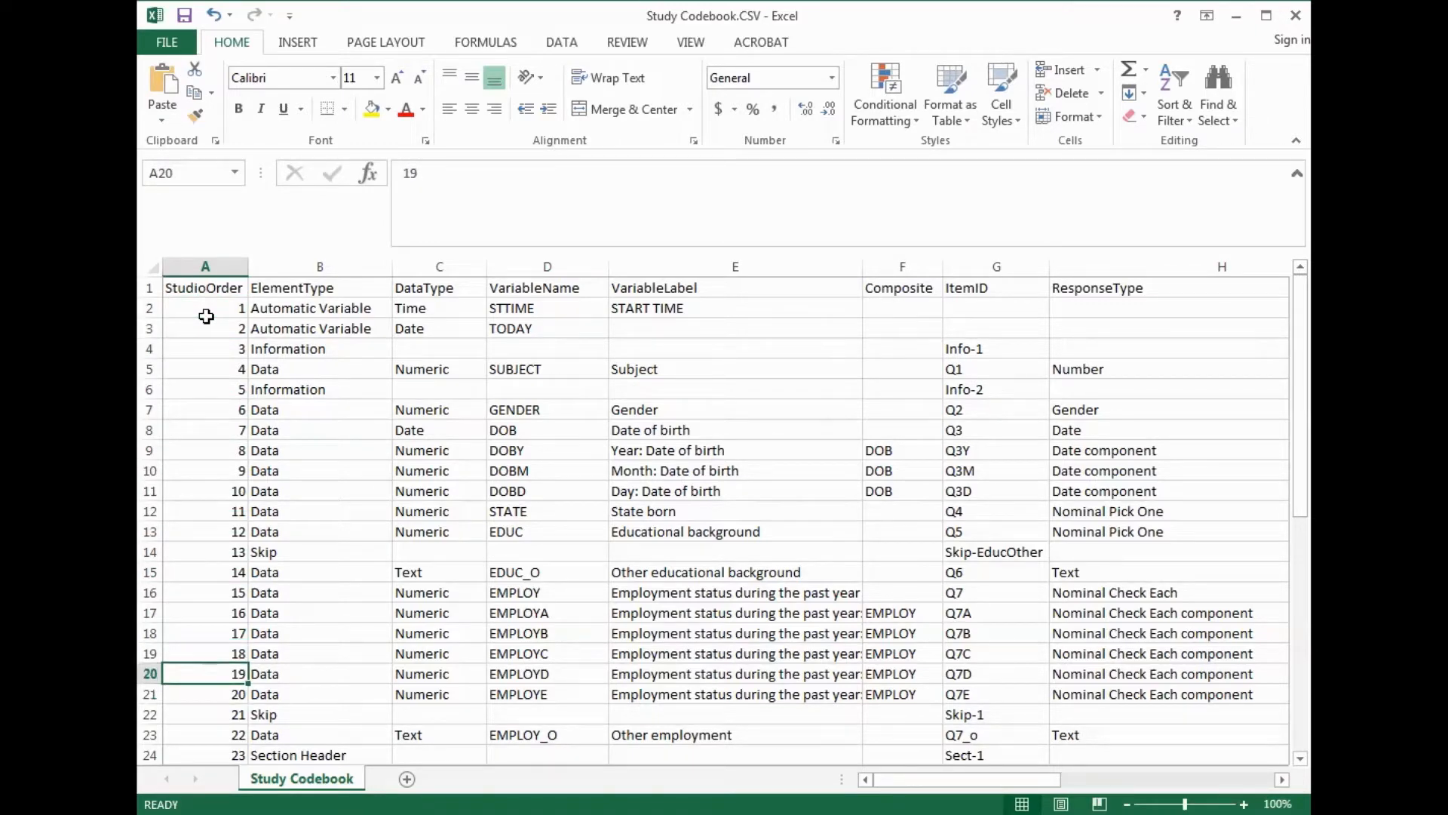
# - Review the codebook's header row from ElementType through DataType, VariableName, VariableLabel and Composite to ItemID
pyautogui.press('Right')
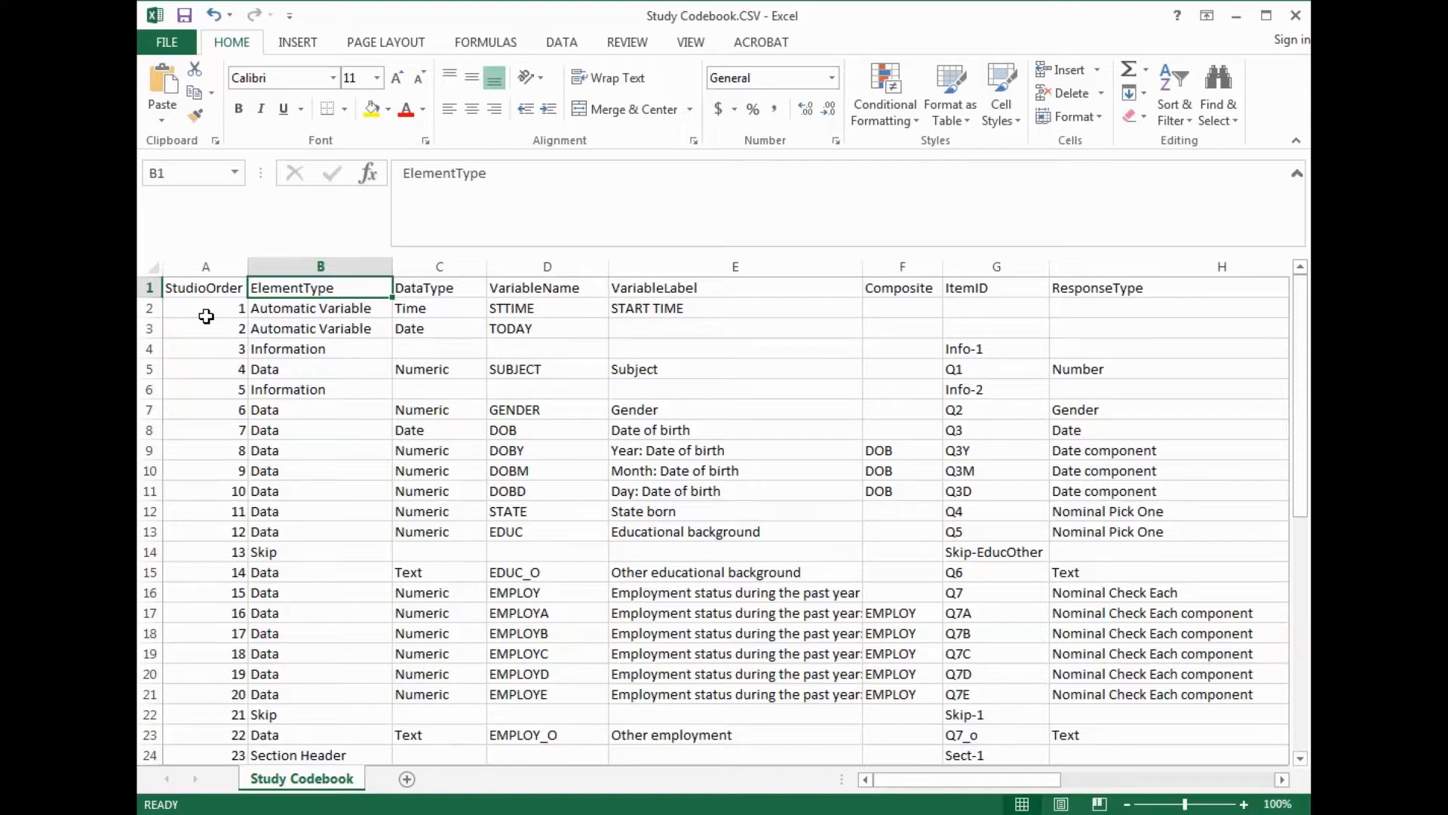
pyautogui.press('Right')
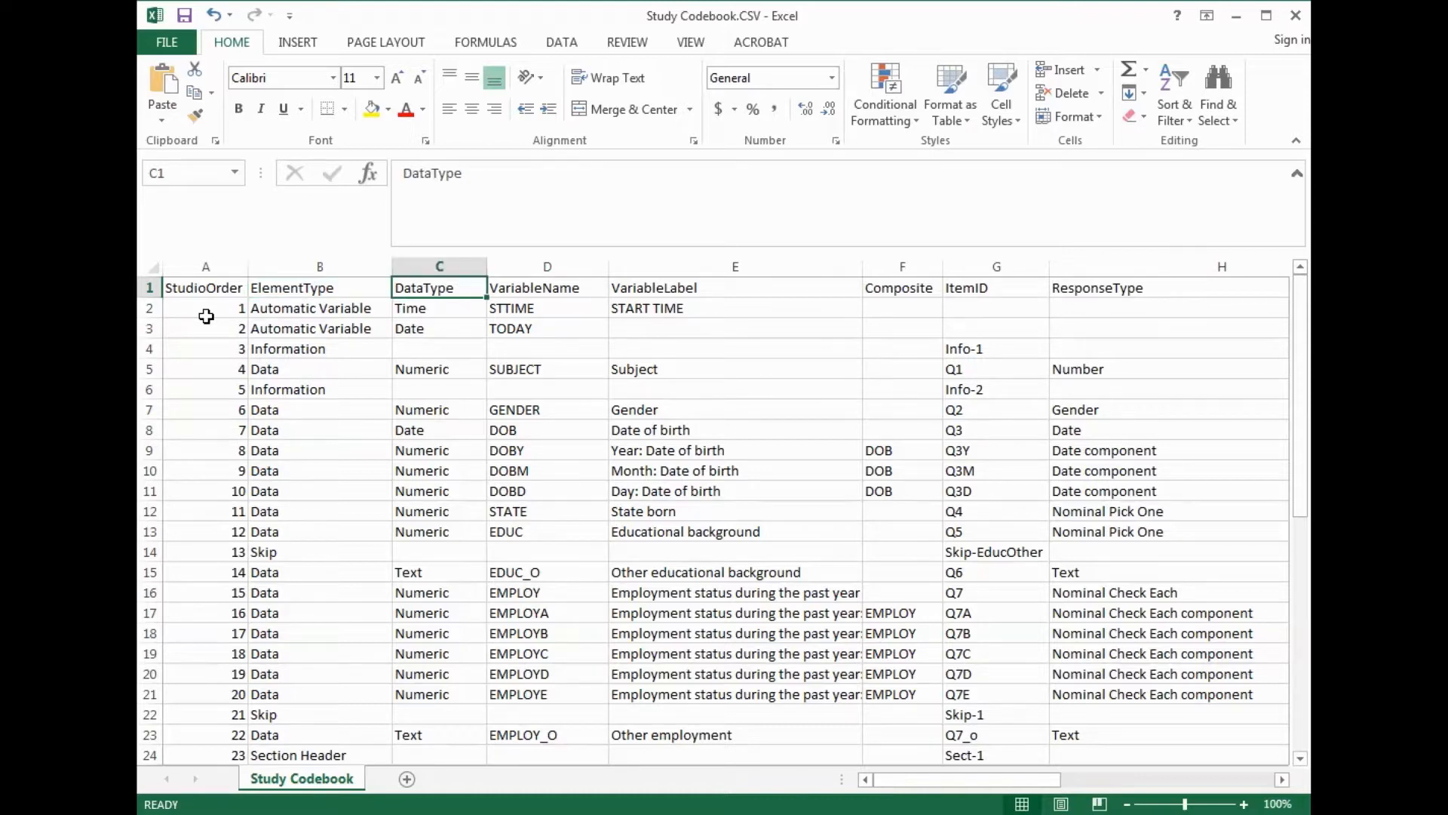
pyautogui.press('Right')
pyautogui.press('Right')
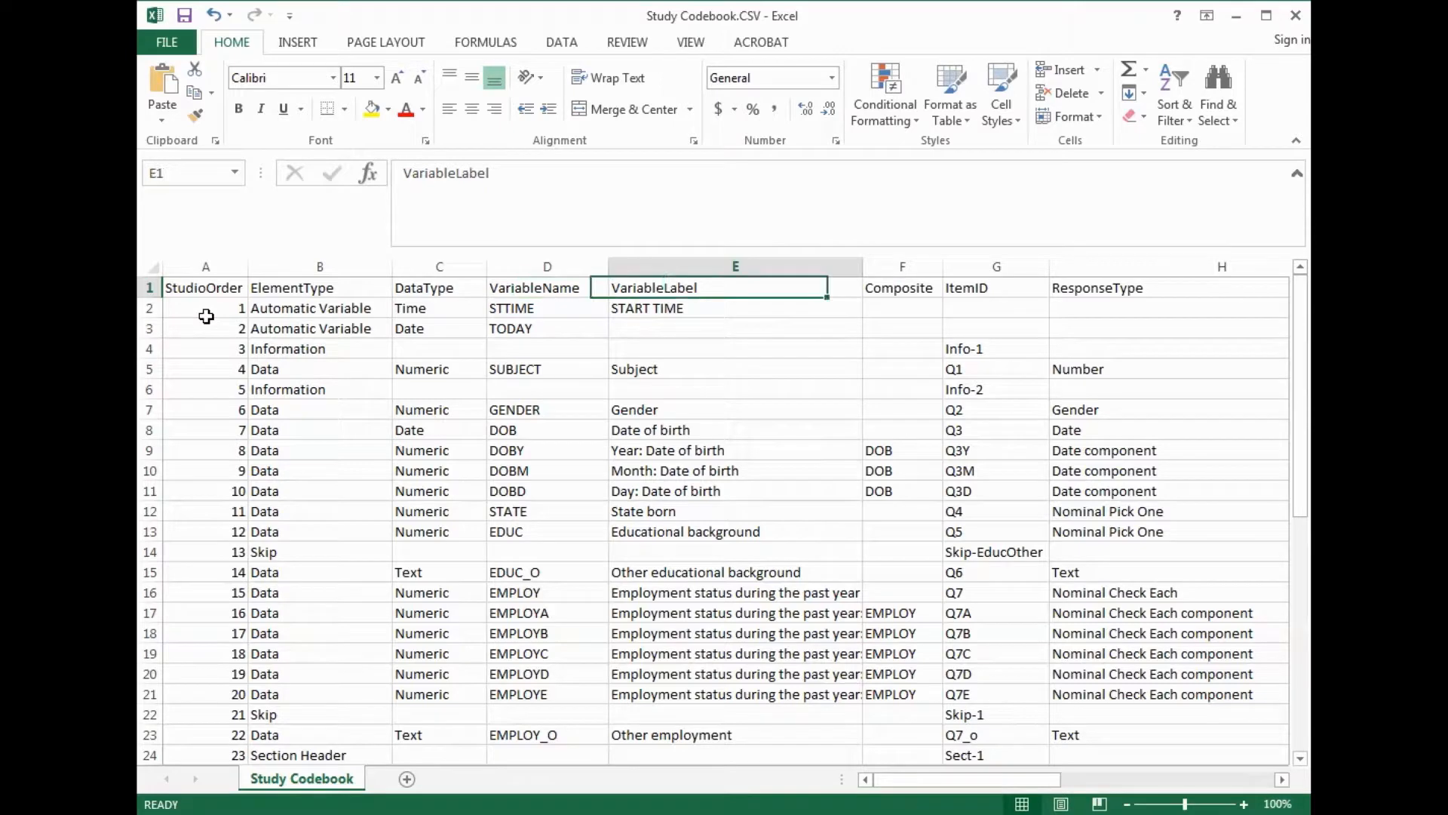
pyautogui.press('Right')
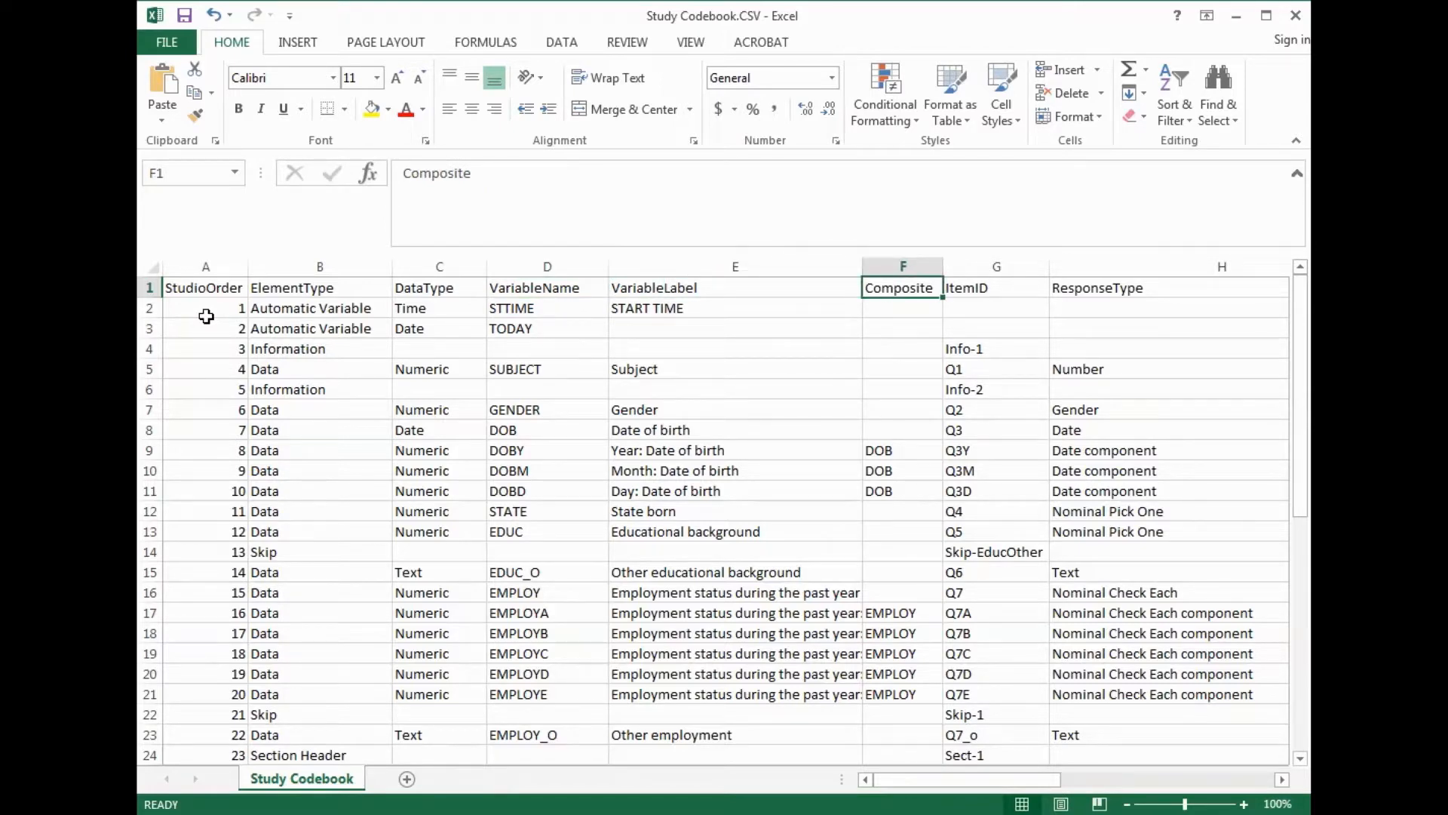
pyautogui.press('Right')
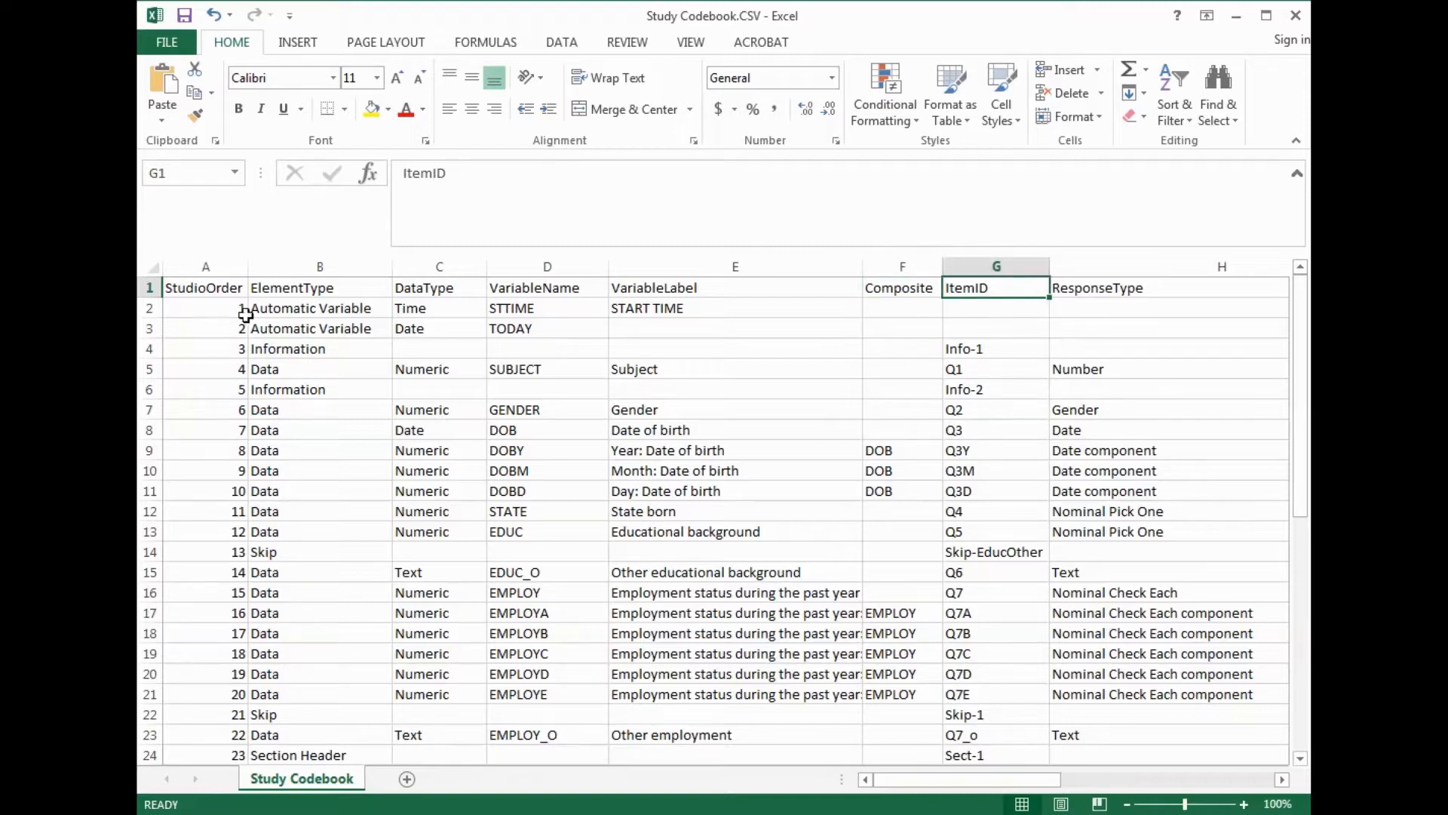
# - Examine the Item IDs from Skip-EducOther down to the end of the codebook, including the Edit-CIG entry, and return to the upper rows
pyautogui.click(1024, 553)
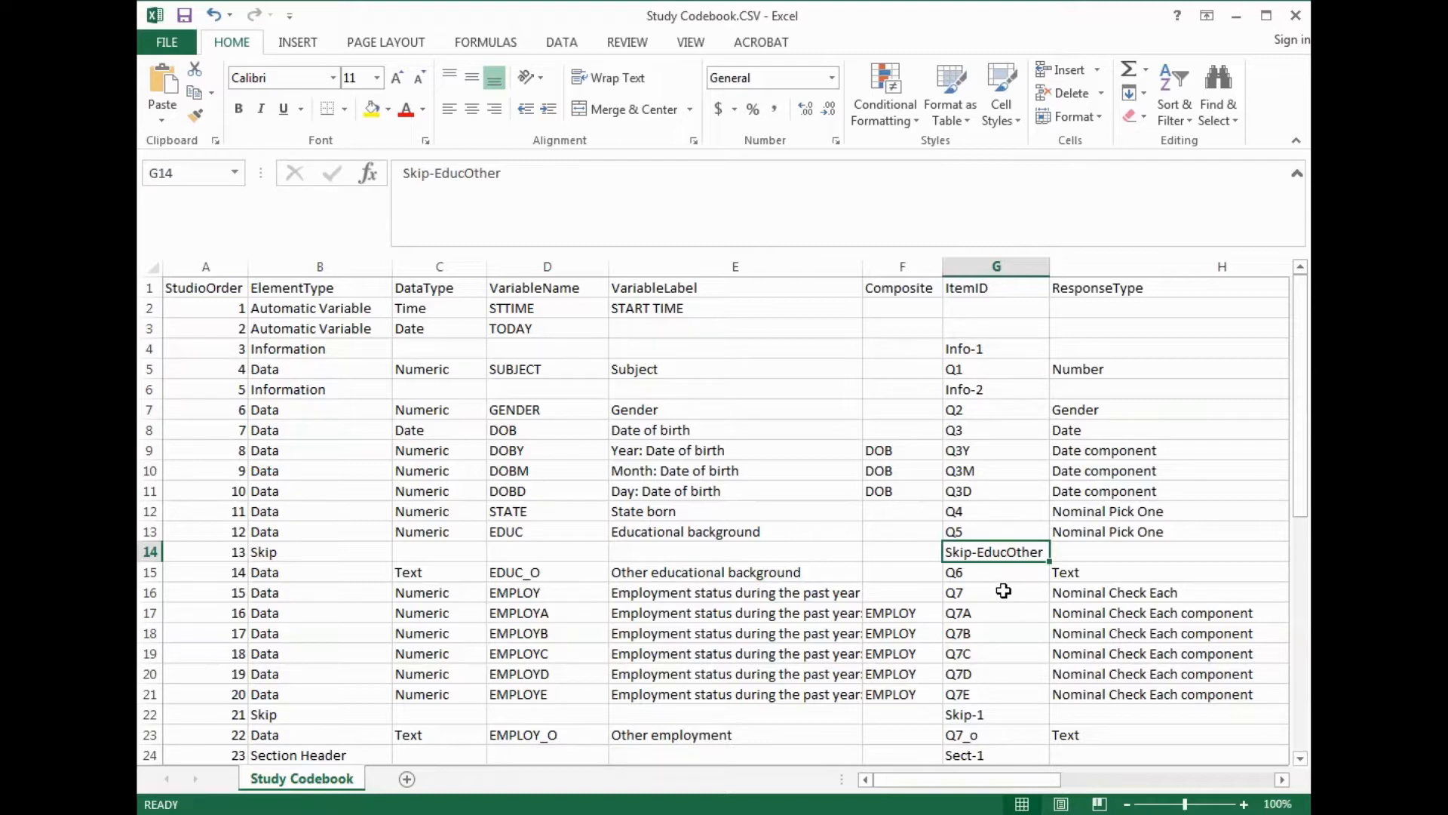
pyautogui.press('Down')
pyautogui.press('Down')
pyautogui.press('Down')
pyautogui.press('Down')
pyautogui.press('Down')
pyautogui.press('Down')
pyautogui.press('Down')
pyautogui.press('Down')
pyautogui.press('Down')
pyautogui.press('Down')
pyautogui.press('Down')
pyautogui.press('Down')
pyautogui.press('Down')
pyautogui.press('Down')
pyautogui.press('Down')
pyautogui.press('Down')
pyautogui.press('Down')
pyautogui.press('Down')
pyautogui.press('Down')
pyautogui.press('Down')
pyautogui.press('Down')
pyautogui.press('Down')
pyautogui.press('Down')
pyautogui.press('Down')
pyautogui.press('Down')
pyautogui.press('Down')
pyautogui.press('Down')
pyautogui.press('Down')
pyautogui.press('Down')
pyautogui.press('Down')
pyautogui.press('Down')
pyautogui.press('Down')
pyautogui.press('Down')
pyautogui.press('Down')
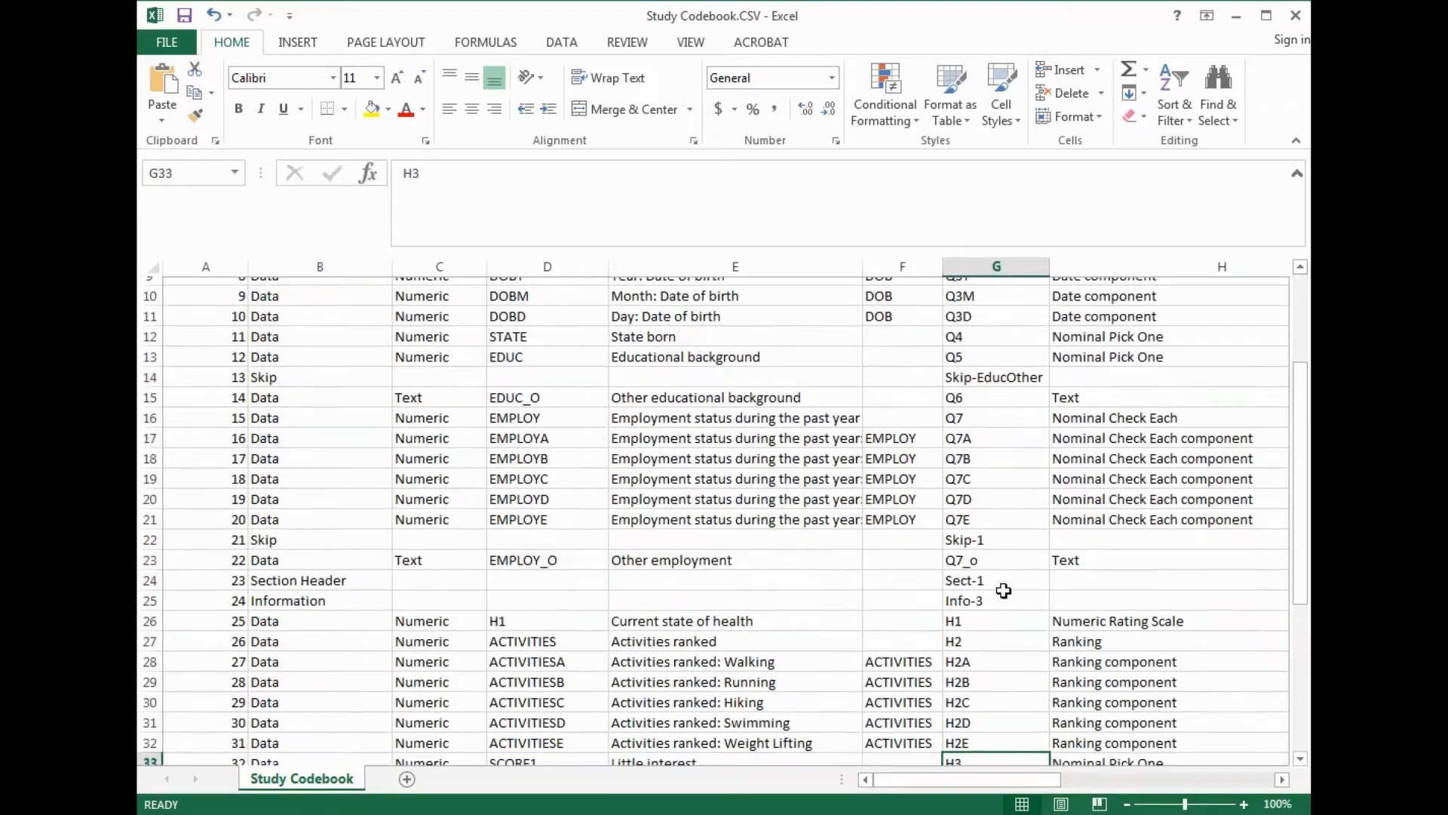
pyautogui.press('Up')
pyautogui.press('Up')
pyautogui.press('Up')
pyautogui.press('Up')
pyautogui.press('Up')
pyautogui.press('Up')
pyautogui.press('Up')
pyautogui.press('Up')
pyautogui.press('Up')
pyautogui.press('Up')
pyautogui.press('Up')
pyautogui.press('Up')
pyautogui.press('Up')
pyautogui.press('Up')
pyautogui.press('Up')
pyautogui.press('Up')
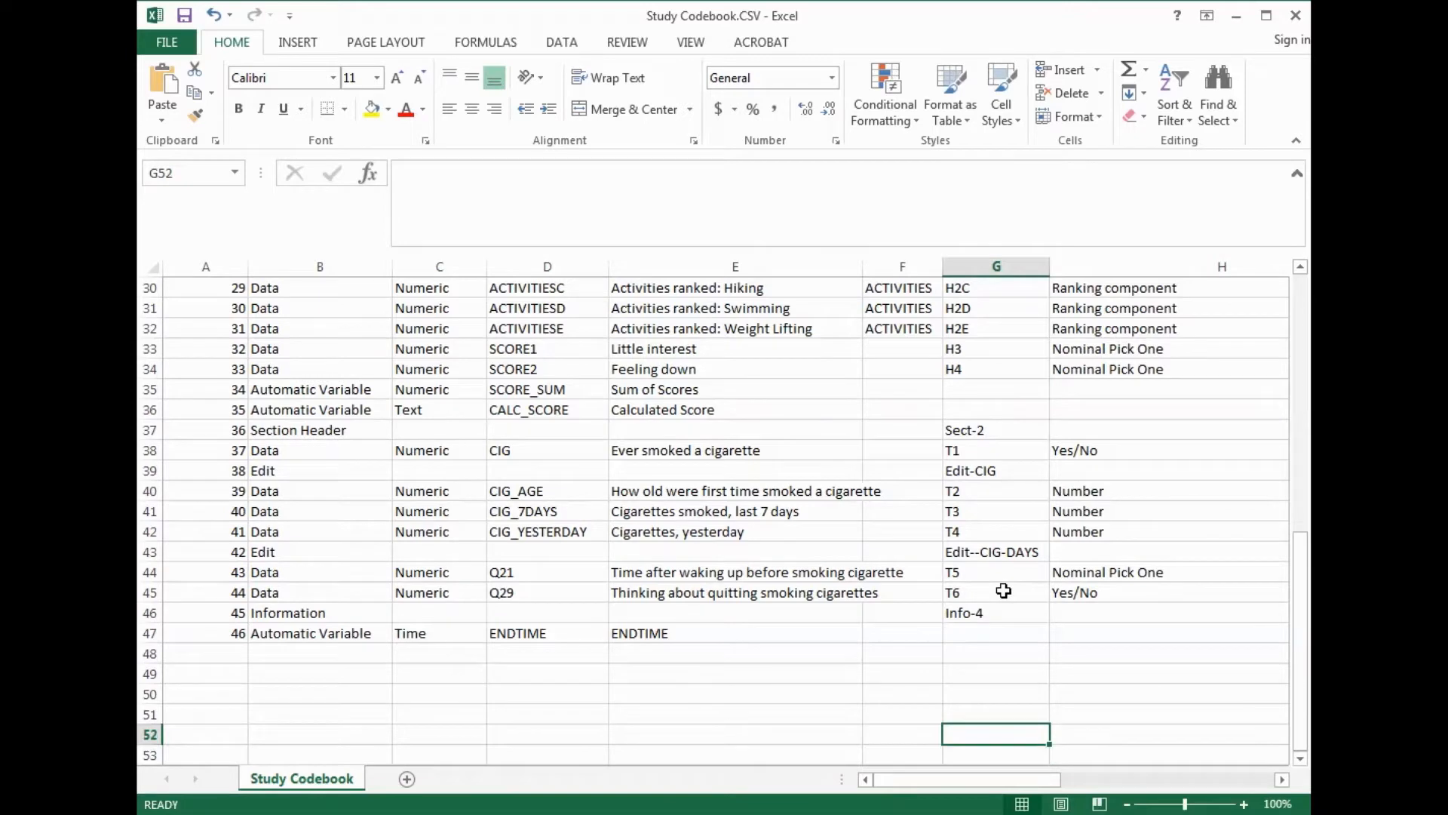
pyautogui.press('Down')
pyautogui.press('Down')
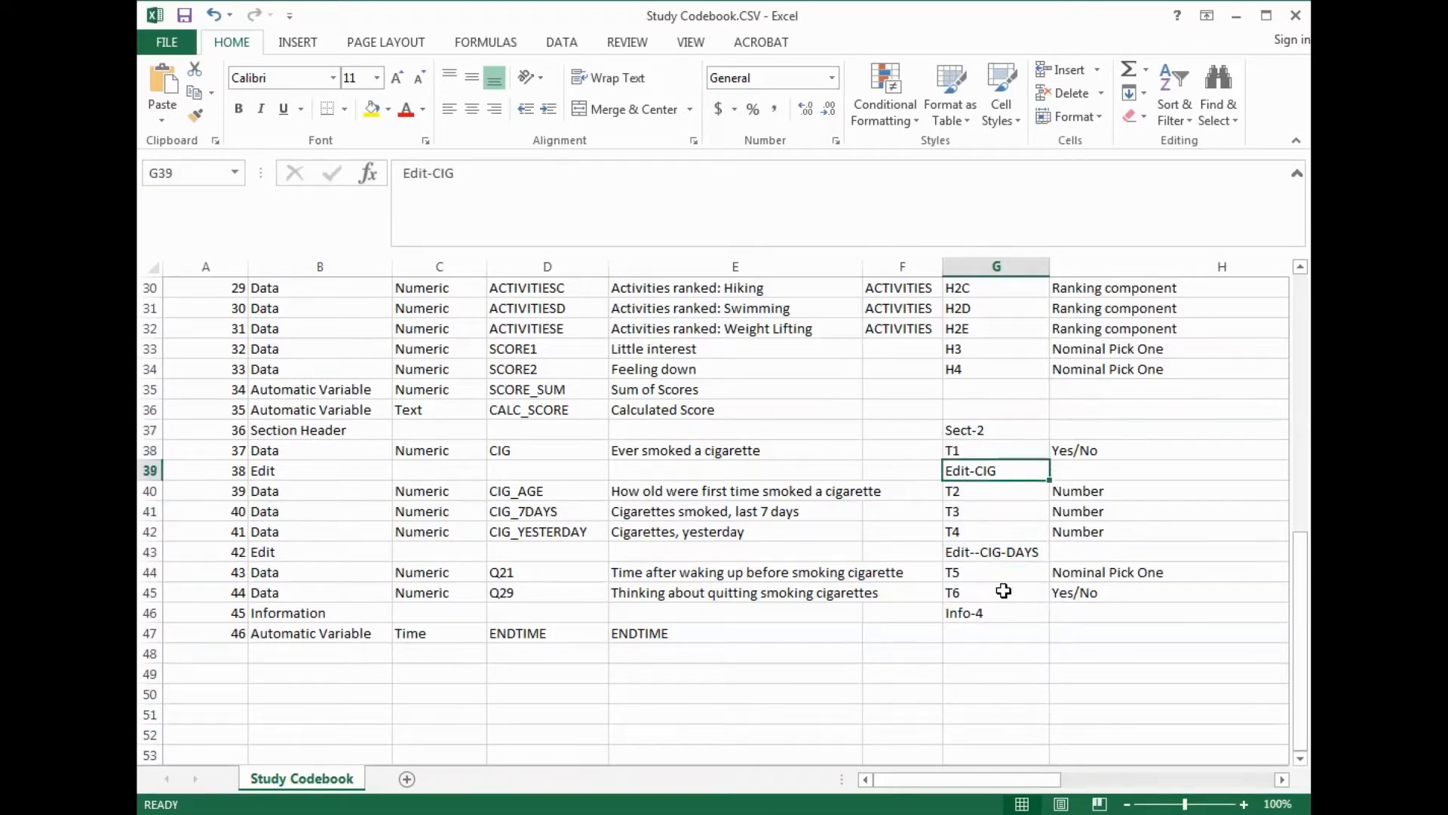
pyautogui.press('Down')
pyautogui.press('Down')
pyautogui.press('Down')
pyautogui.press('Down')
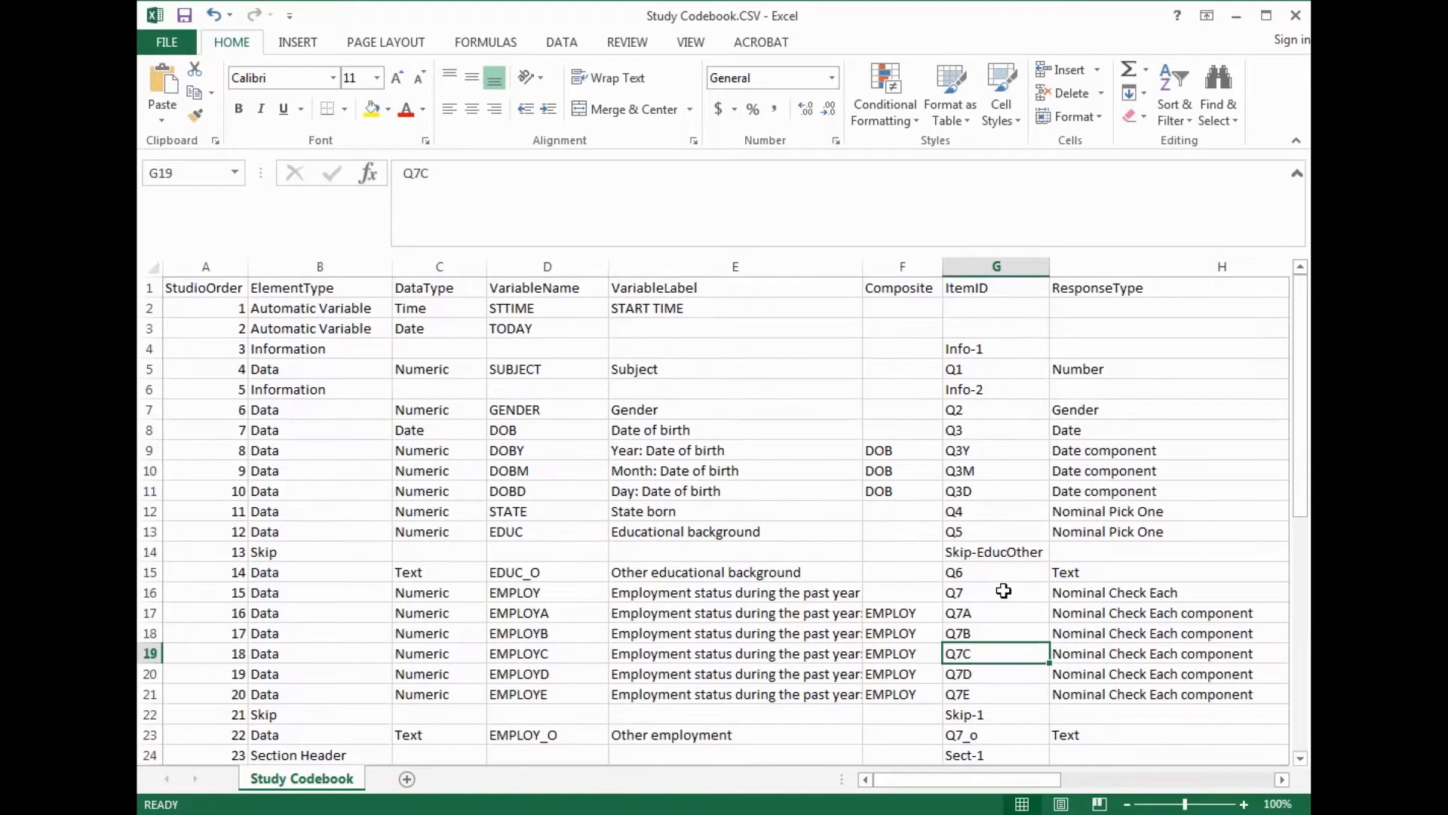
# - Examine the ResponseType column and the question wording in the Text column, up to the Info-1 respondent text
pyautogui.press('Right')
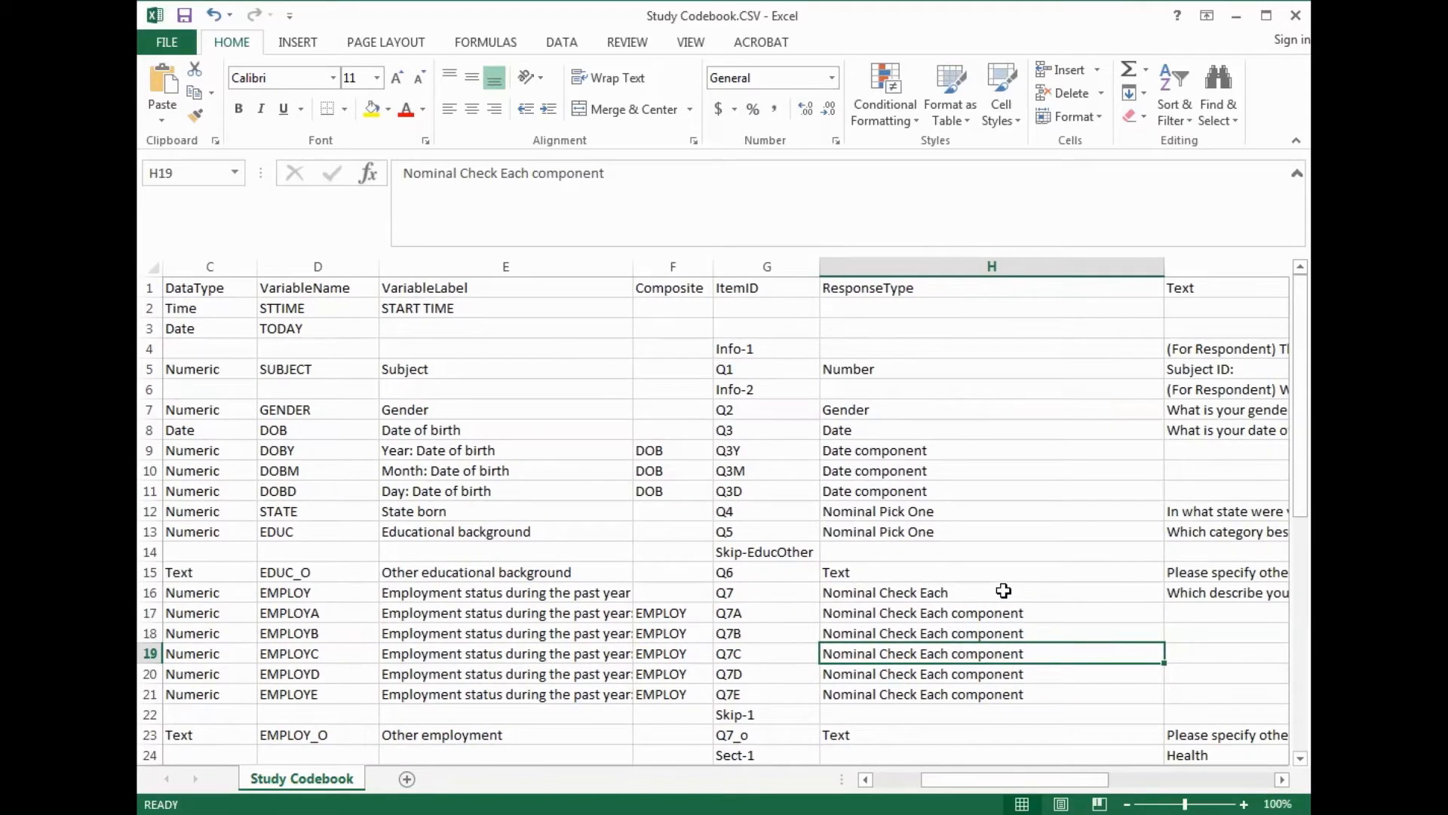
pyautogui.press('Right')
pyautogui.press('Up')
pyautogui.press('Up')
pyautogui.press('Up')
pyautogui.press('Up')
pyautogui.press('Up')
pyautogui.press('Up')
pyautogui.press('Up')
pyautogui.press('Up')
pyautogui.press('Up')
pyautogui.press('Up')
pyautogui.press('Up')
pyautogui.press('Up')
pyautogui.press('Up')
pyautogui.press('Up')
pyautogui.press('Up')
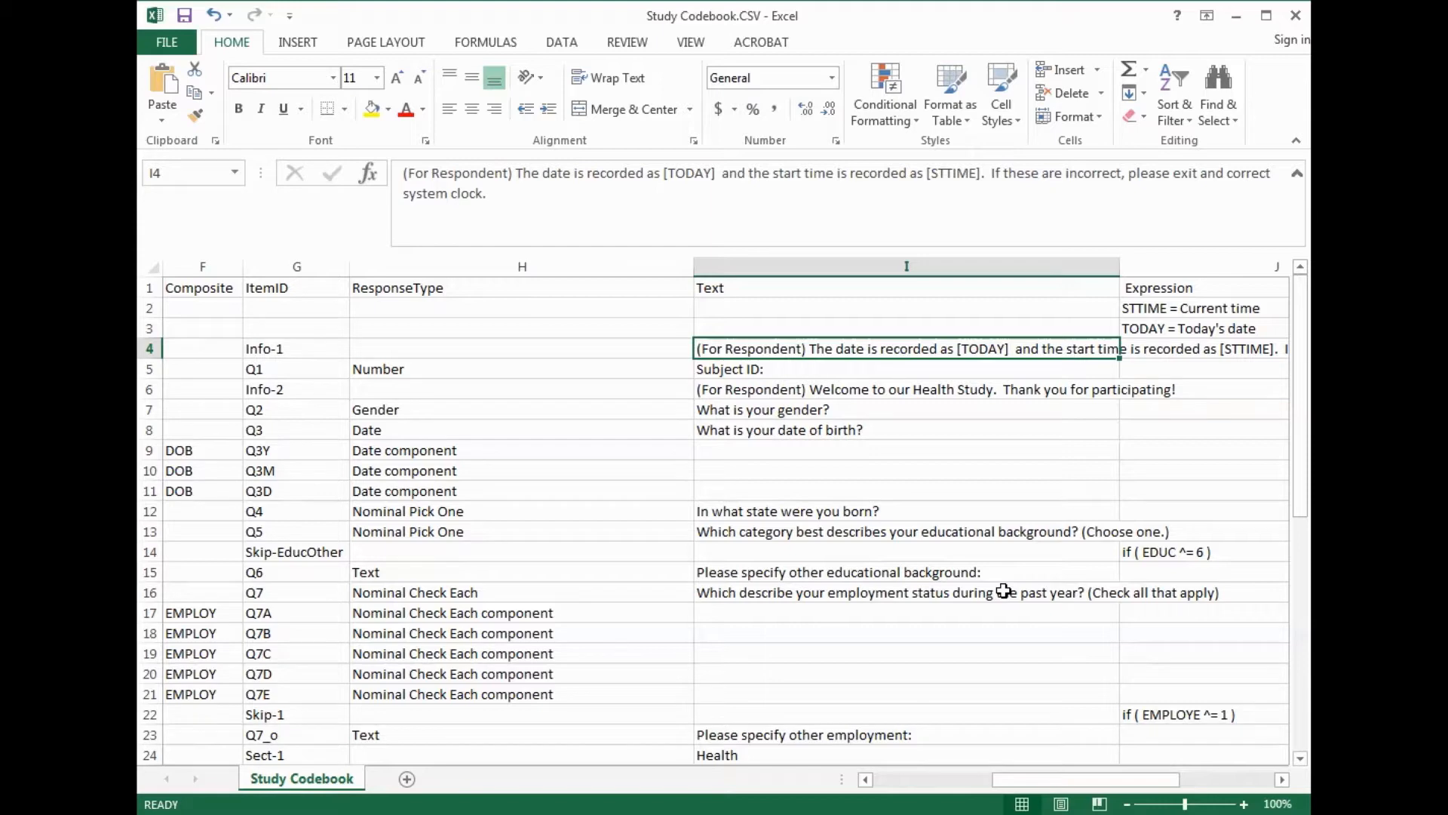
# - Review the Expression, Destination, Display Message, Notes and Length columns of the codebook
pyautogui.press('Right')
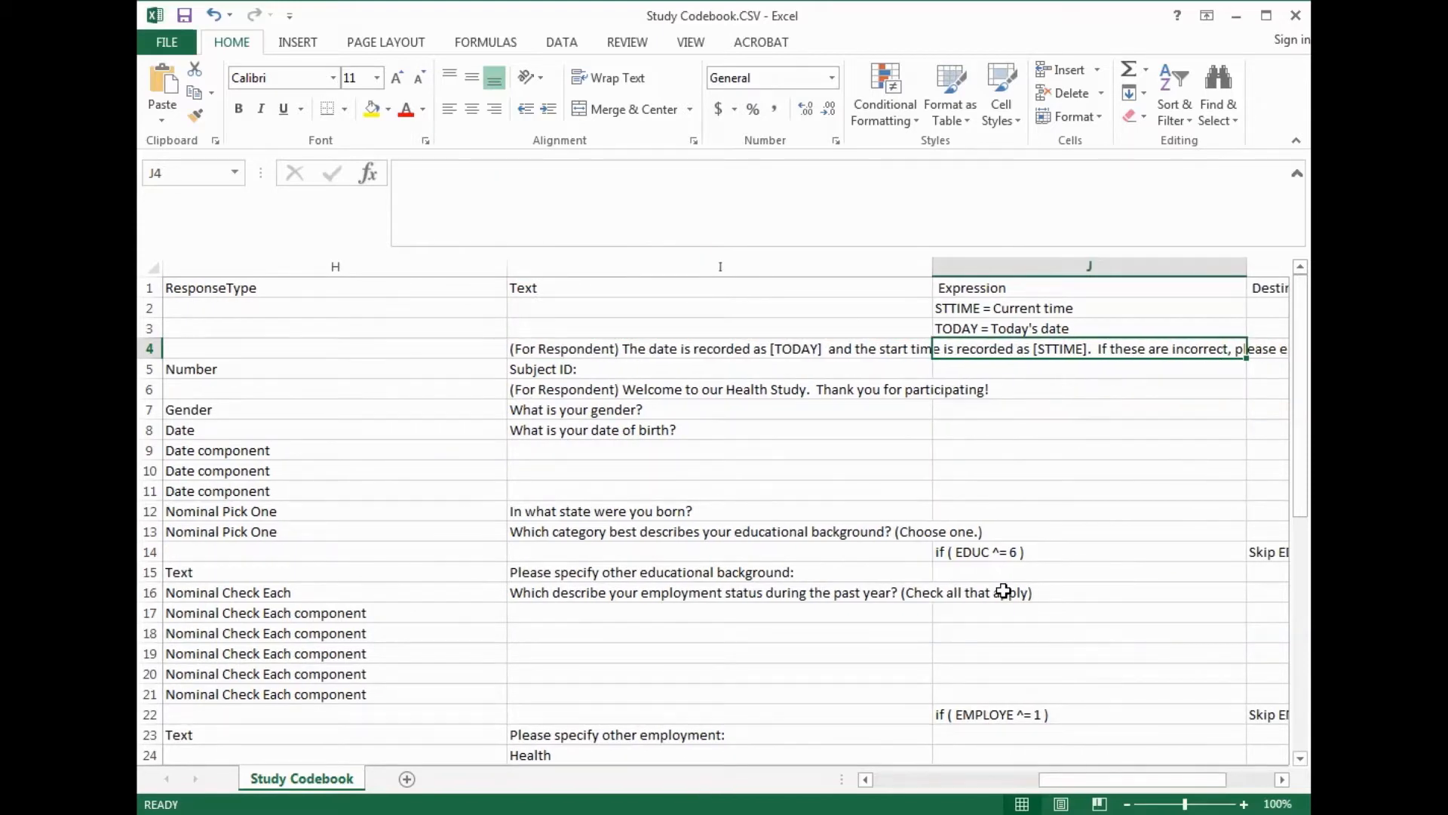
pyautogui.press('Right')
pyautogui.press('Right')
pyautogui.press('Right')
pyautogui.press('Right')
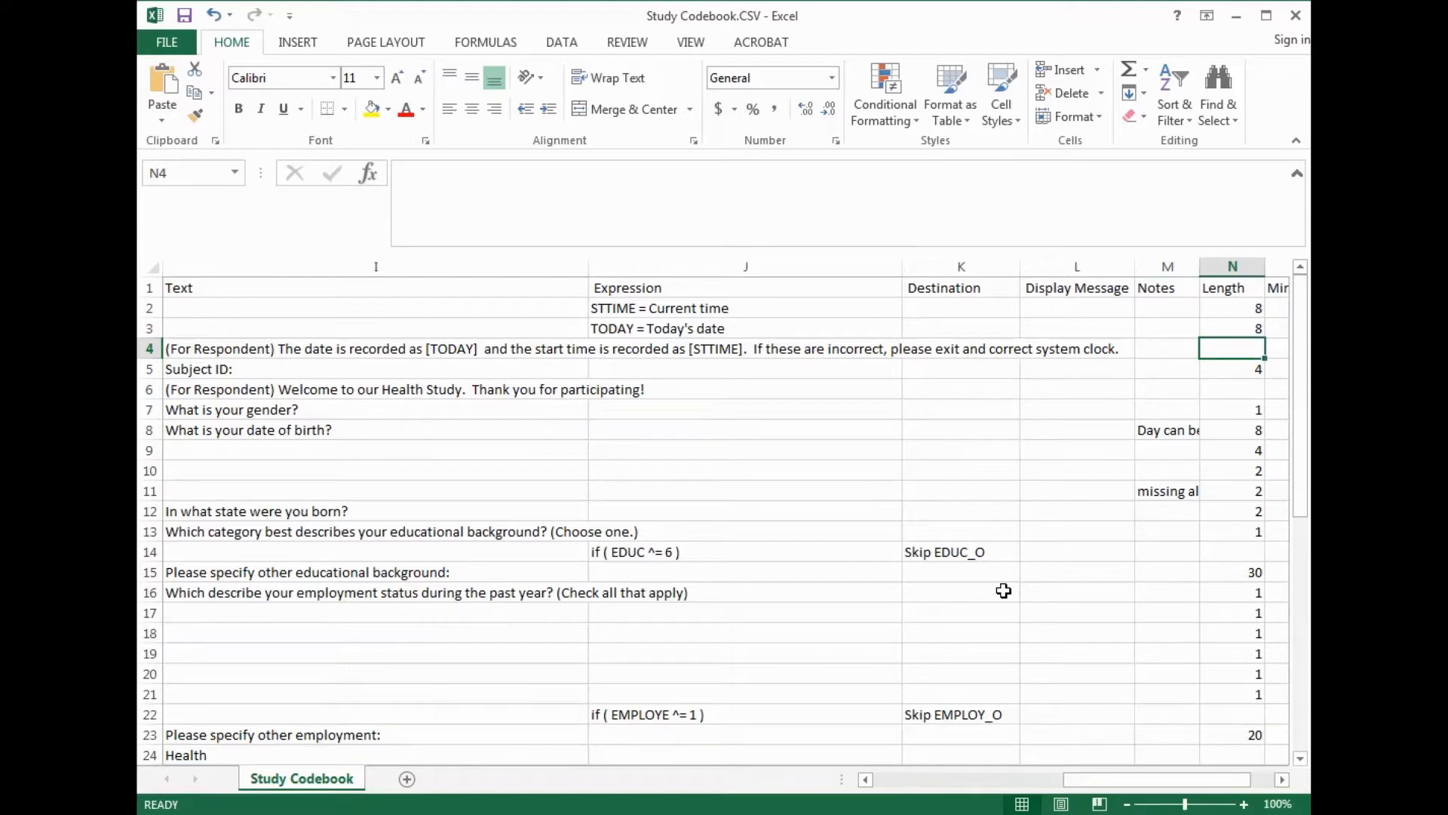
# - Review the Minimum and Maximum columns and examine the value label names in the ValueLabels column
pyautogui.press('Right')
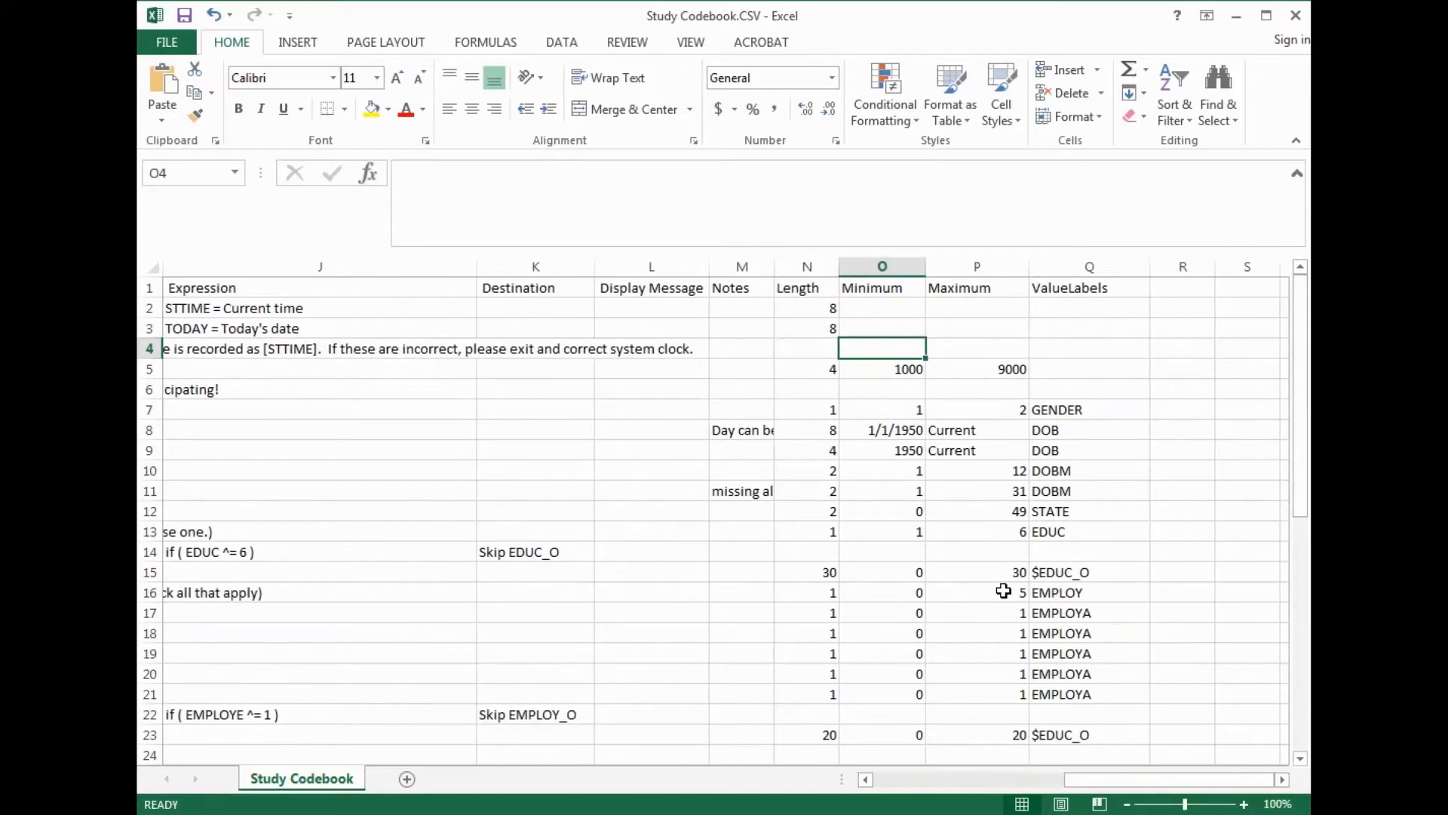
pyautogui.press('Right')
pyautogui.press('Right')
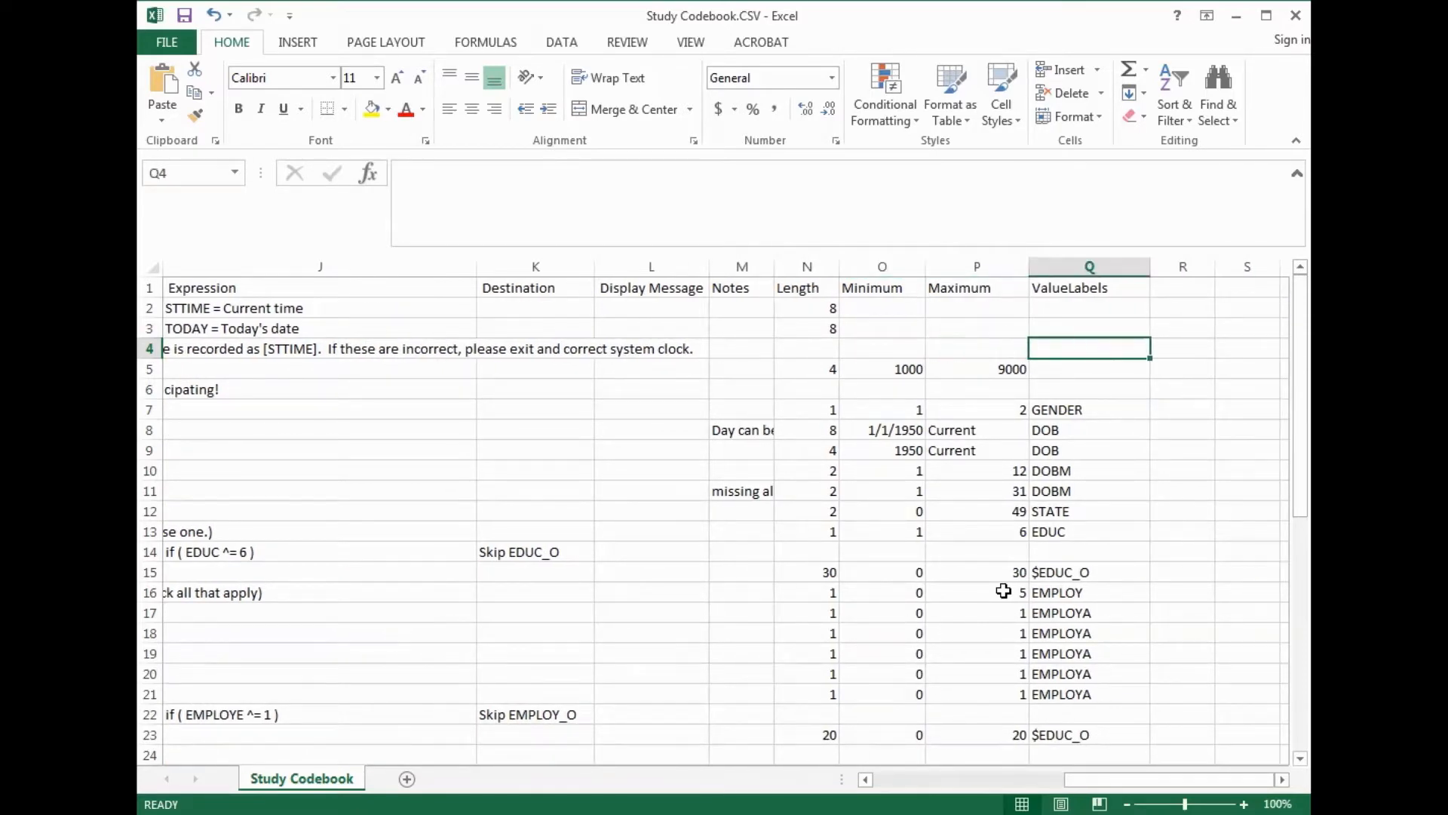
pyautogui.press('Down')
pyautogui.press('Down')
pyautogui.press('Down')
pyautogui.press('Down')
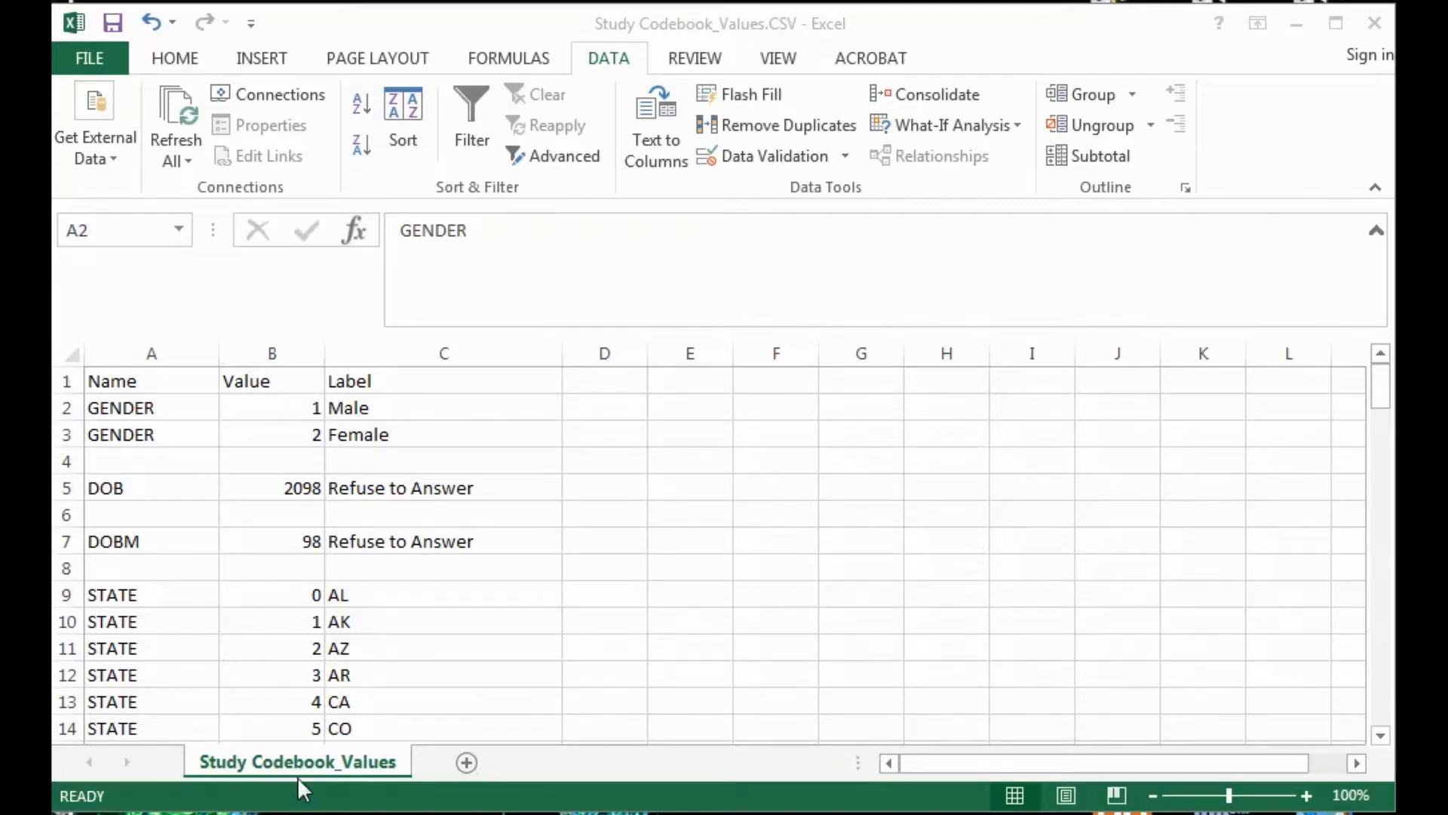
# - Examine the values and labels defined for GENDER in the Study Codebook_Values sheet
pyautogui.click(279, 444)
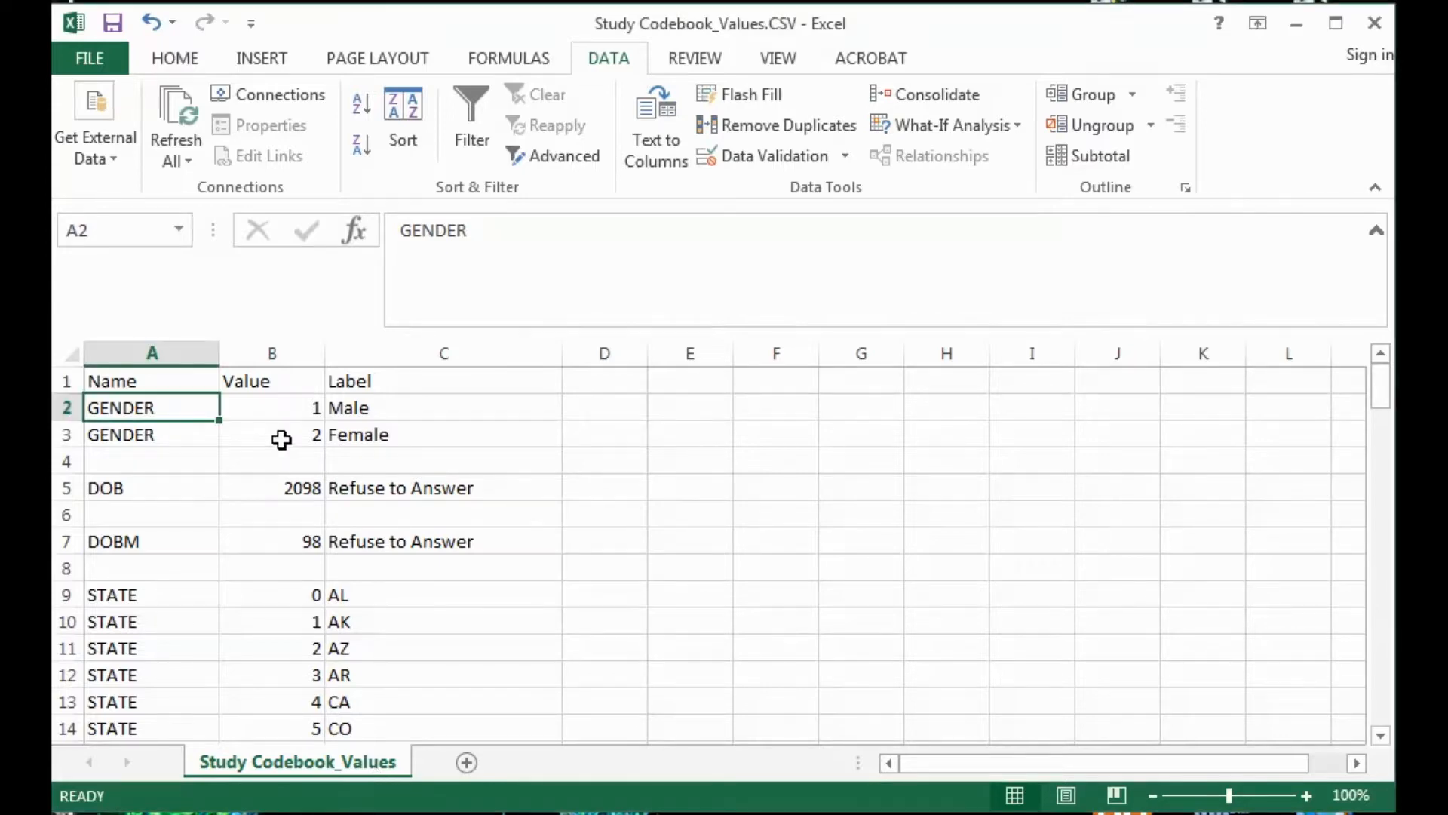
pyautogui.press('Down')
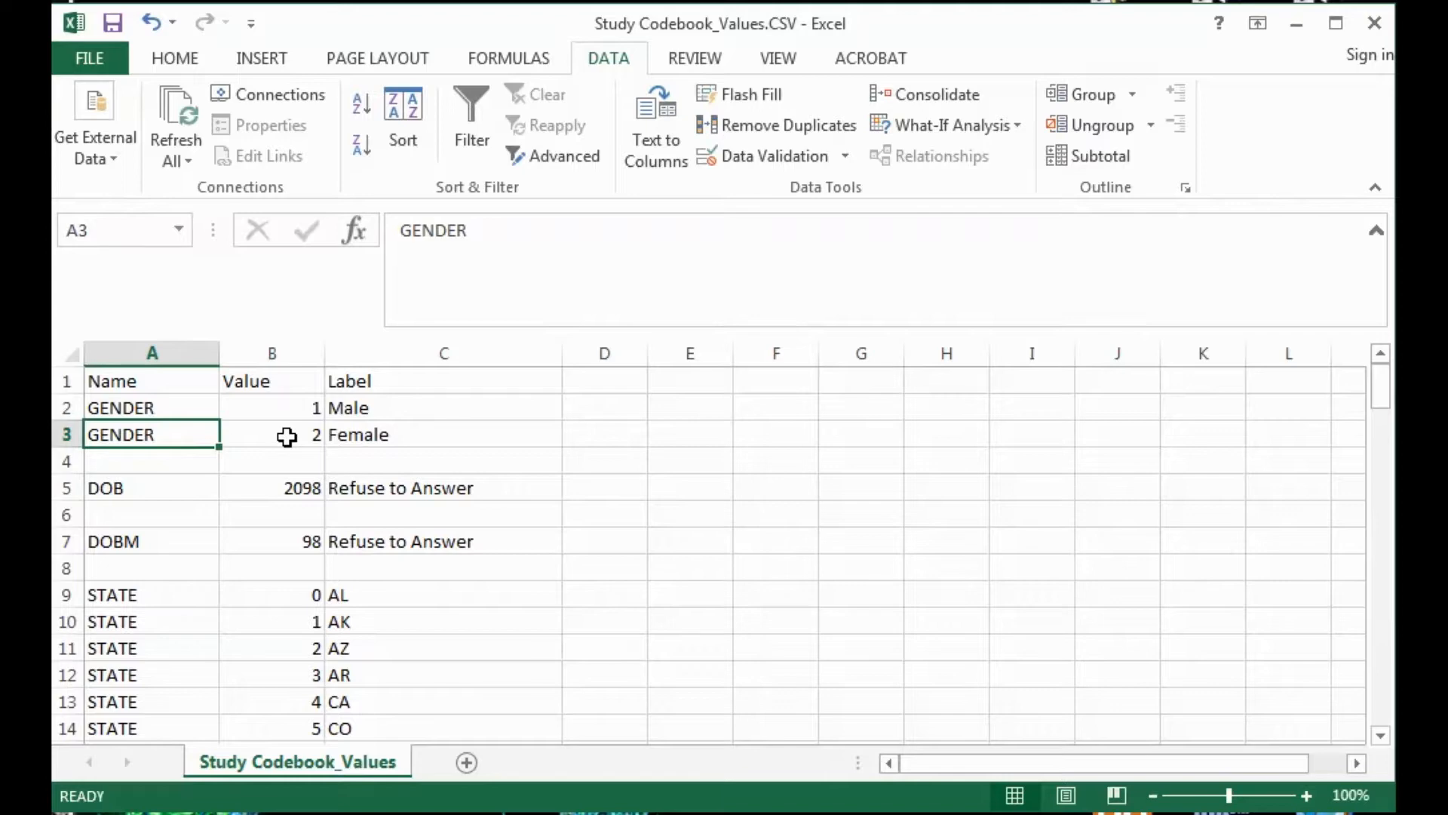
pyautogui.click(287, 437)
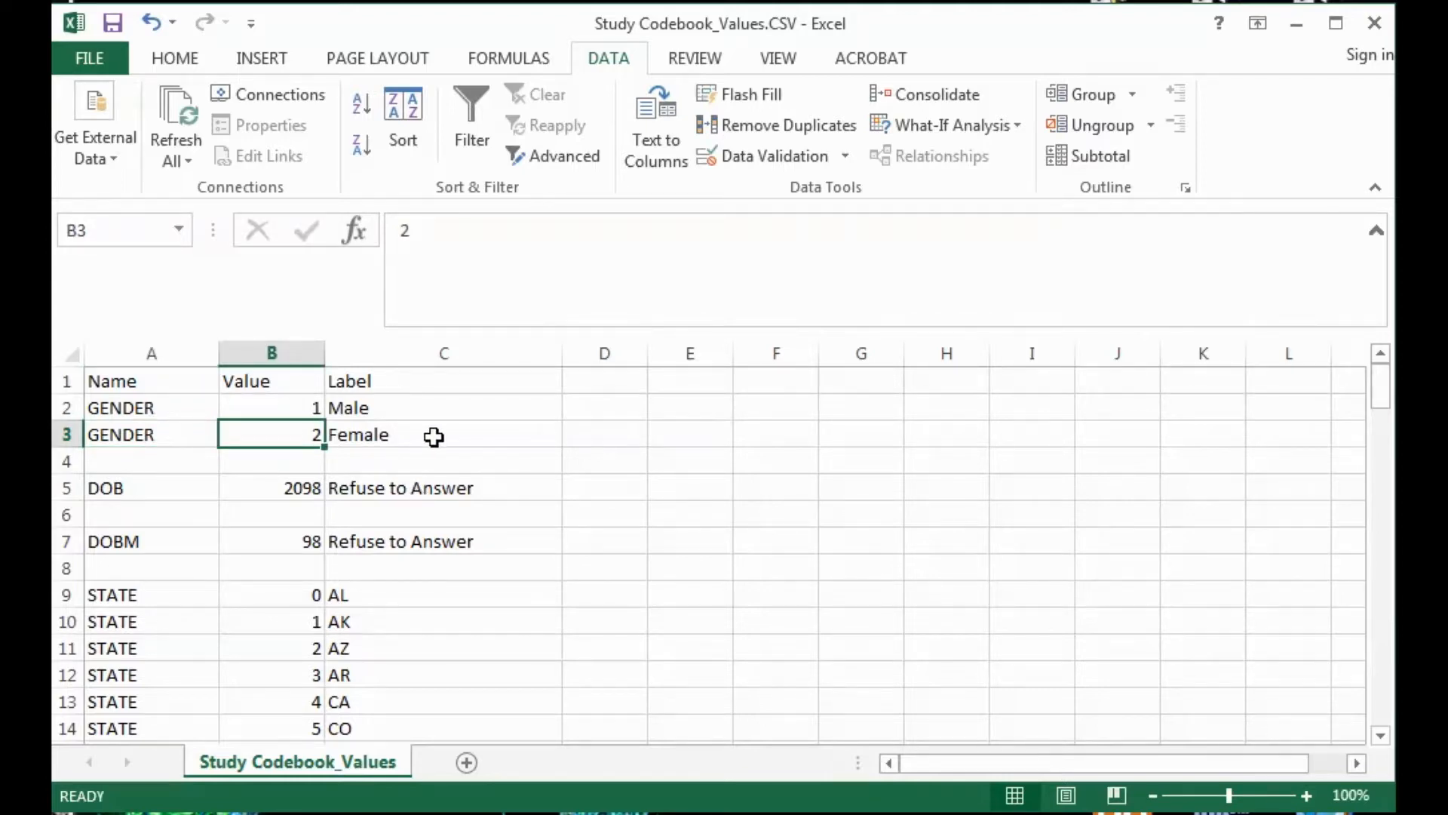
pyautogui.press('Up')
# - Examine the value definitions for DOB, DOBM and STATE further down the Study Codebook_Values sheet
pyautogui.press('Down')
pyautogui.press('Down')
pyautogui.press('Down')
pyautogui.press('Down')
pyautogui.press('Down')
pyautogui.press('Down')
pyautogui.press('Down')
pyautogui.press('Down')
pyautogui.press('Down')
pyautogui.press('Down')
pyautogui.press('Down')
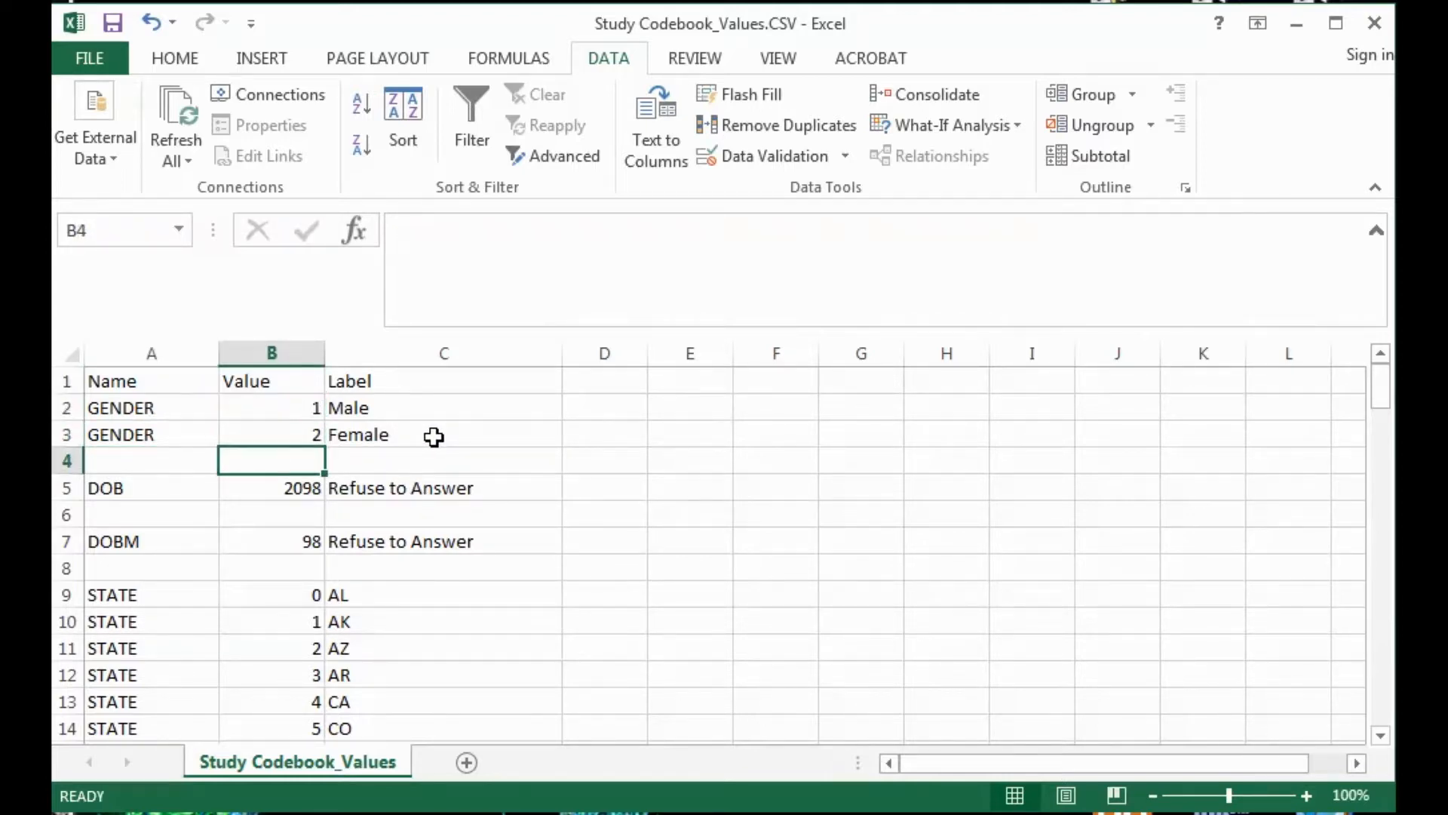
pyautogui.press('Down')
pyautogui.press('Down')
pyautogui.press('Down')
pyautogui.press('Down')
pyautogui.press('Down')
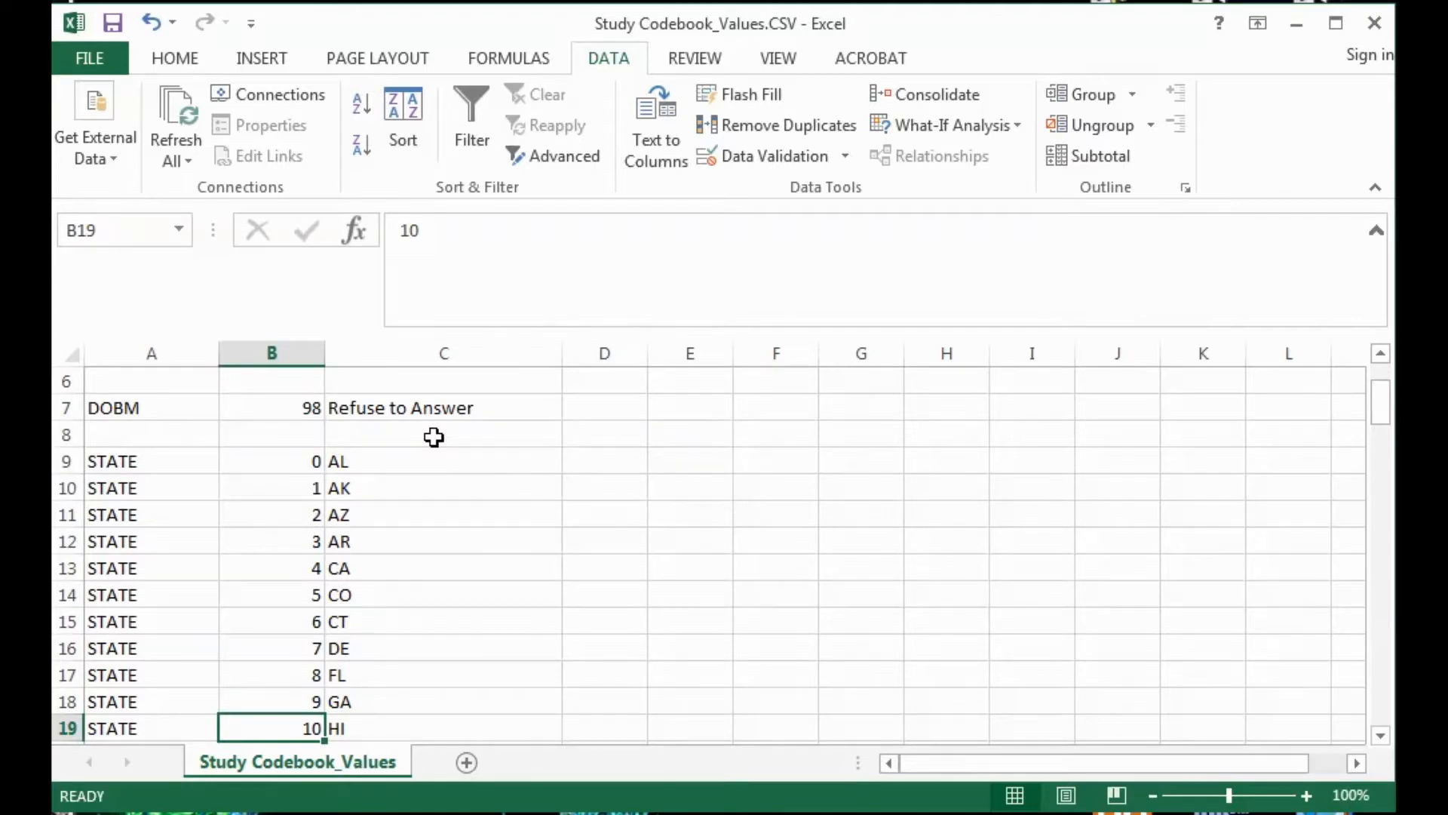
# - Examine the remaining STATE value definitions and the EDUC education categories in the Study Codebook_Values sheet
pyautogui.press('Down')
pyautogui.press('Down')
pyautogui.press('Down')
pyautogui.press('Down')
pyautogui.press('Down')
pyautogui.press('Down')
pyautogui.press('Down')
pyautogui.press('Down')
pyautogui.press('Down')
pyautogui.press('Down')
pyautogui.press('Down')
pyautogui.press('Down')
pyautogui.press('Down')
pyautogui.press('Down')
pyautogui.press('Down')
pyautogui.press('Down')
pyautogui.press('Down')
pyautogui.press('Down')
pyautogui.press('Down')
pyautogui.press('Down')
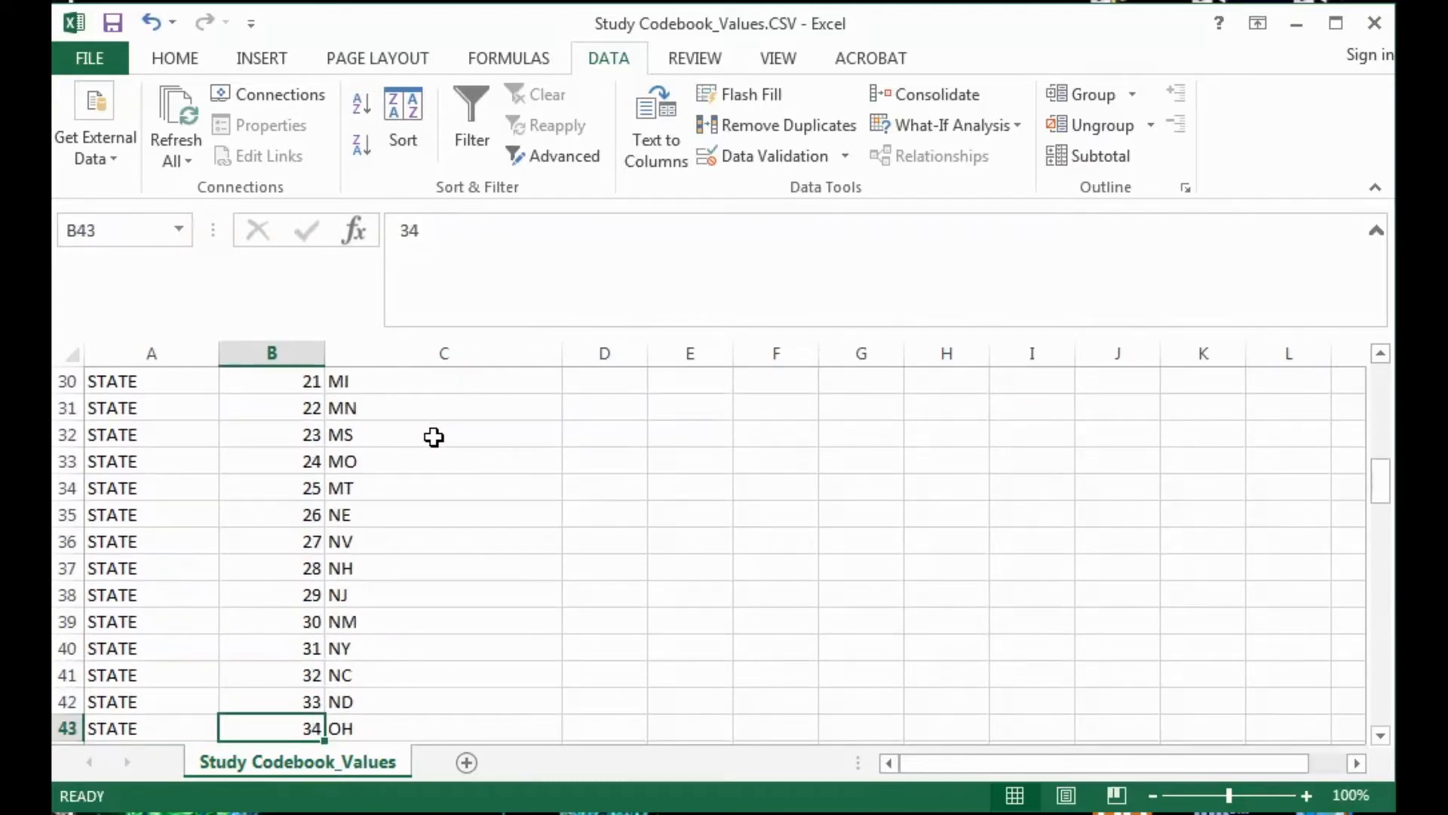
pyautogui.press('Down')
pyautogui.press('Down')
pyautogui.press('Down')
pyautogui.press('Down')
pyautogui.press('Down')
pyautogui.press('Down')
pyautogui.press('Down')
pyautogui.press('Down')
pyautogui.press('Down')
pyautogui.press('Down')
pyautogui.press('Down')
pyautogui.press('Down')
pyautogui.press('Down')
pyautogui.press('Down')
pyautogui.press('Down')
pyautogui.press('Down')
pyautogui.press('Down')
pyautogui.press('Down')
pyautogui.press('Down')
pyautogui.press('Down')
pyautogui.press('Up')
pyautogui.press('Up')
pyautogui.press('Up')
pyautogui.press('Up')
pyautogui.press('Up')
pyautogui.press('Up')
pyautogui.press('Up')
pyautogui.press('Up')
pyautogui.press('Up')
pyautogui.press('Up')
pyautogui.press('Up')
pyautogui.press('Up')
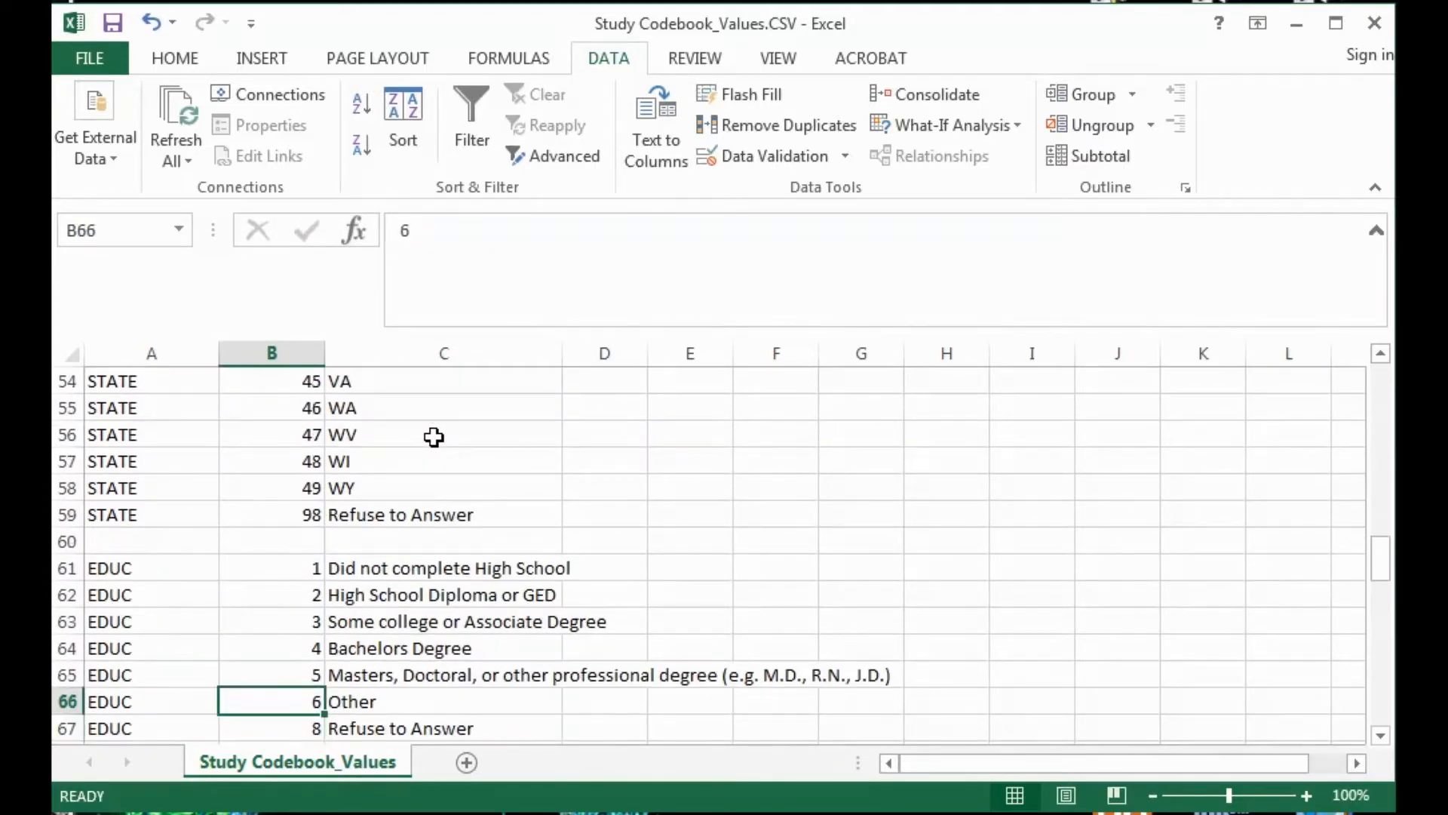
pyautogui.press('Down')
pyautogui.press('Down')
pyautogui.press('Down')
pyautogui.press('Right')
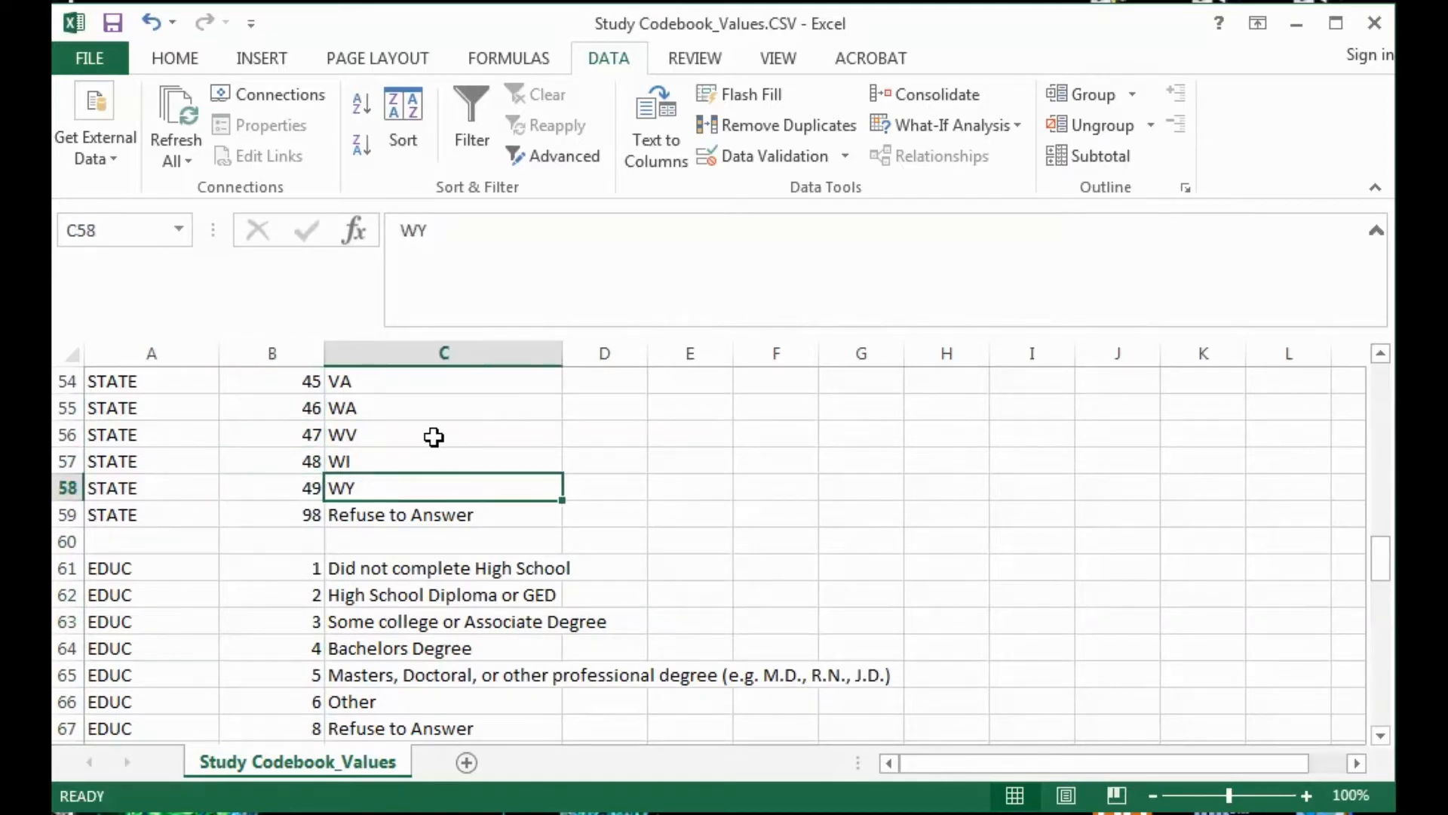
# - Review the value definitions from $EDUC_O, EMPLOY, EMPLOYA and HB down to CIG_YESTERDAY and Q2B
pyautogui.press('Down')
pyautogui.press('Down')
pyautogui.press('Down')
pyautogui.press('Down')
pyautogui.press('Down')
pyautogui.press('Down')
pyautogui.press('Down')
pyautogui.press('Down')
pyautogui.press('Down')
pyautogui.press('Down')
pyautogui.press('Down')
pyautogui.press('Down')
pyautogui.press('Down')
pyautogui.press('Down')
pyautogui.press('Down')
pyautogui.press('Down')
pyautogui.press('Down')
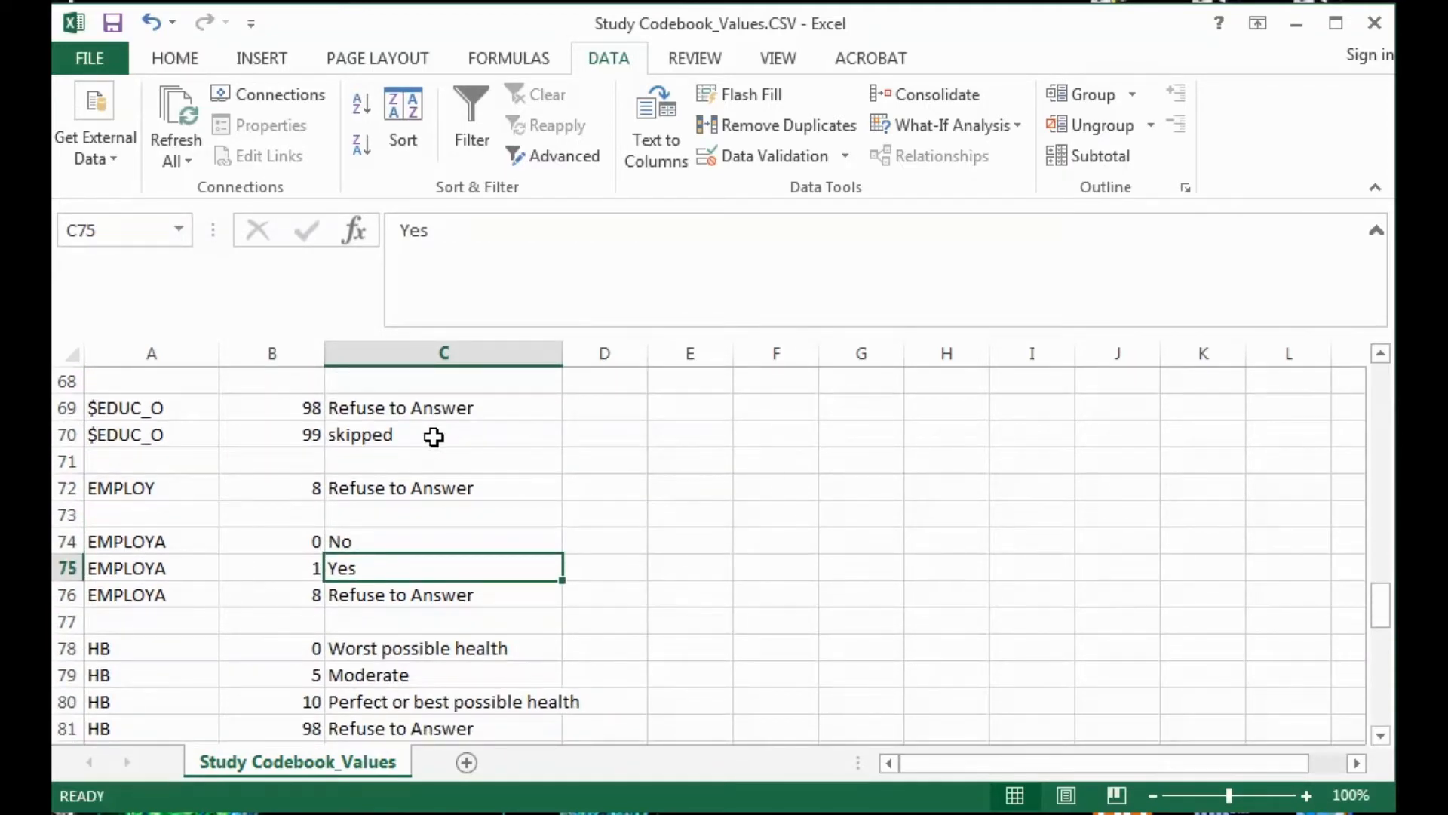
pyautogui.press('Down')
pyautogui.press('Down')
pyautogui.press('Down')
pyautogui.press('Down')
pyautogui.press('Down')
pyautogui.press('Down')
pyautogui.press('Down')
pyautogui.press('Down')
pyautogui.press('Down')
pyautogui.press('Down')
pyautogui.press('Down')
pyautogui.press('Down')
pyautogui.press('Down')
pyautogui.press('Down')
pyautogui.press('Down')
pyautogui.press('Down')
pyautogui.press('Down')
pyautogui.press('Down')
pyautogui.press('Down')
pyautogui.press('Down')
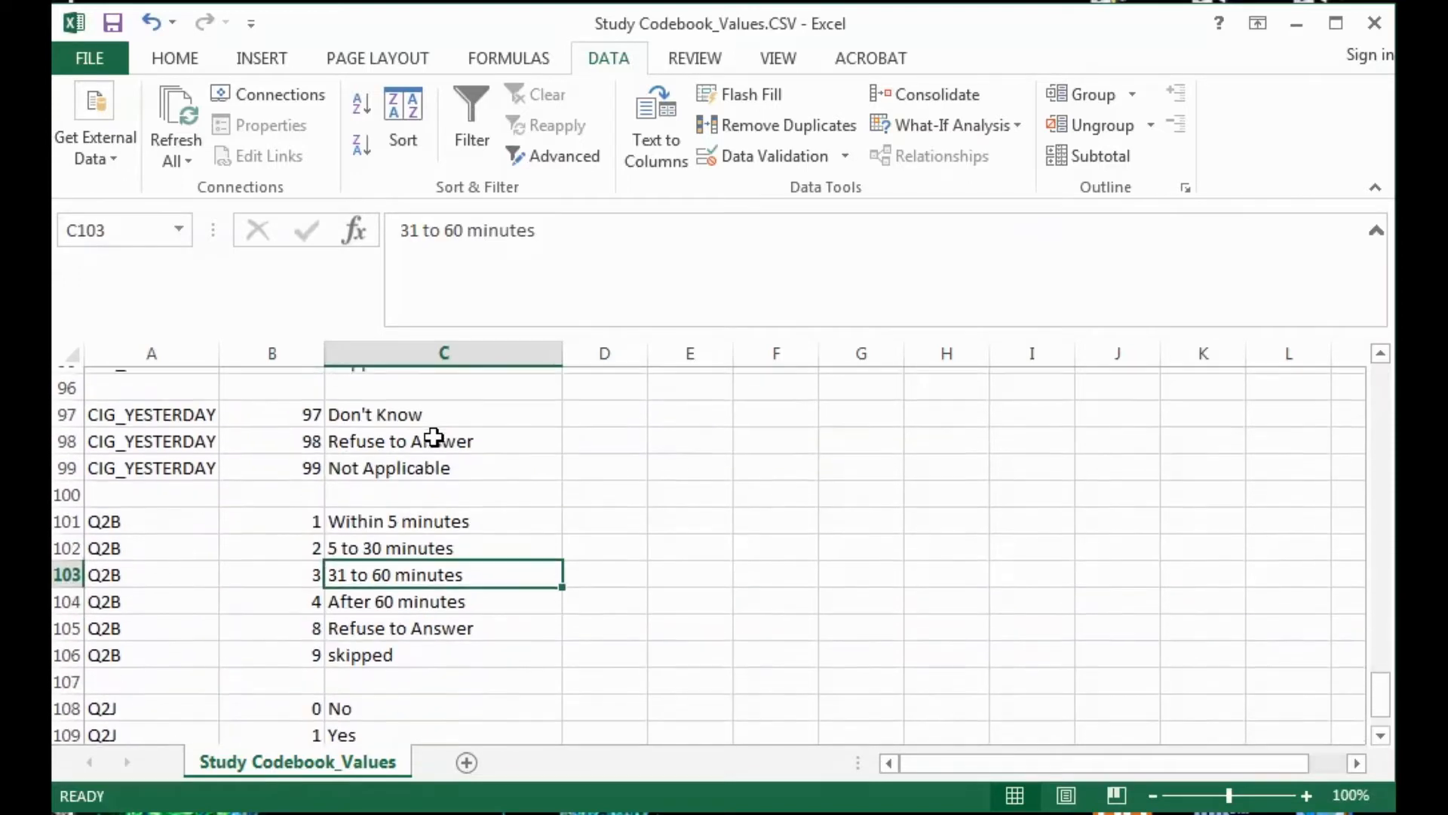
# - Check the value definitions from Q2J to the end of the Study Codebook_Values sheet
pyautogui.press('Down')
pyautogui.press('Down')
pyautogui.press('Down')
pyautogui.press('Down')
pyautogui.press('Down')
pyautogui.press('Down')
pyautogui.press('Down')
pyautogui.press('Down')
pyautogui.press('Down')
pyautogui.press('Down')
pyautogui.press('Down')
pyautogui.press('Down')
pyautogui.press('Down')
pyautogui.press('Down')
pyautogui.press('Down')
pyautogui.press('Down')
pyautogui.press('Down')
pyautogui.press('Down')
pyautogui.press('Down')
pyautogui.press('Down')
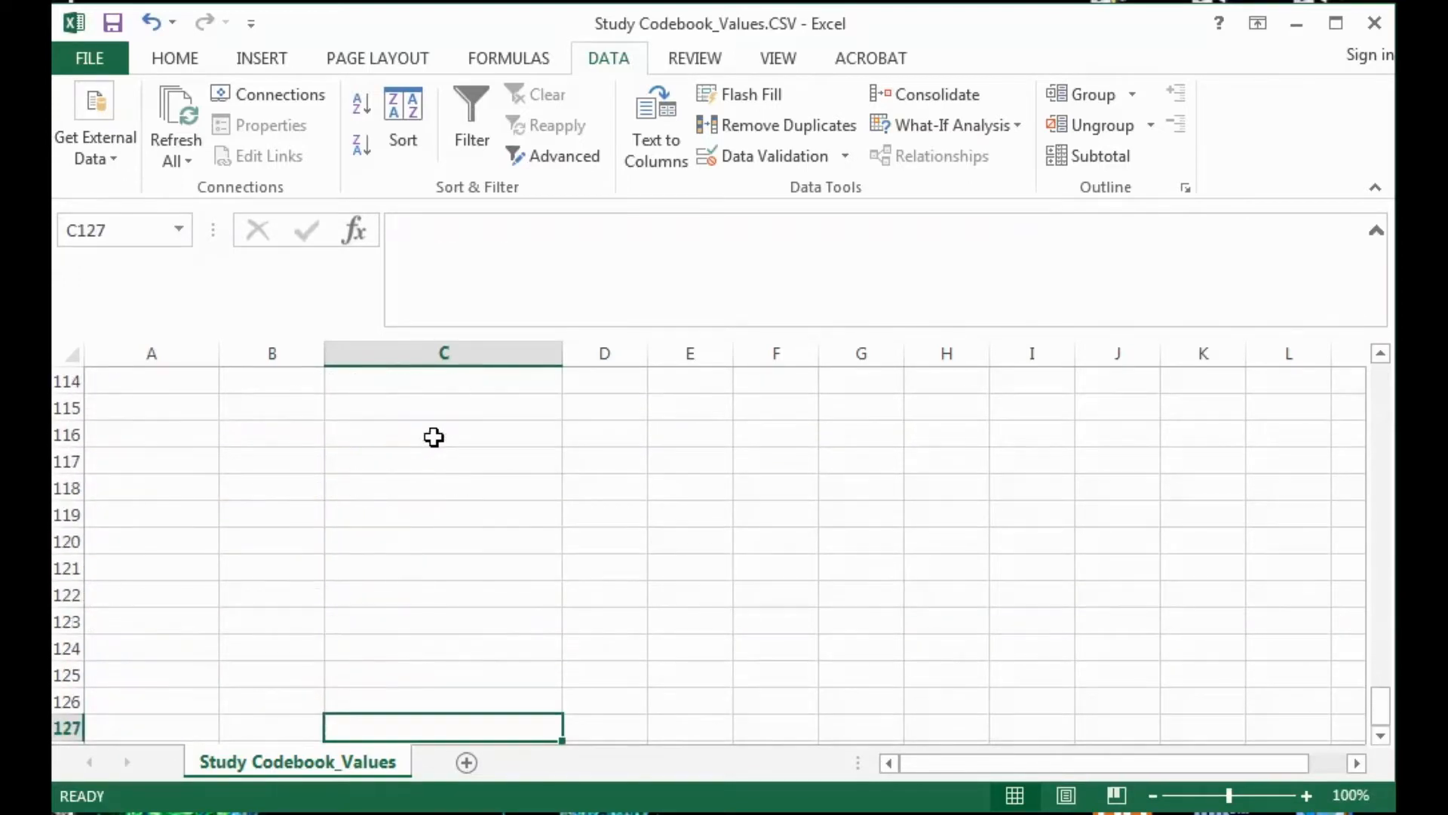
pyautogui.press('Up')
pyautogui.press('Up')
pyautogui.press('Up')
pyautogui.press('Up')
pyautogui.press('Up')
pyautogui.press('Up')
pyautogui.press('Up')
pyautogui.press('Up')
pyautogui.press('Up')
pyautogui.press('Up')
pyautogui.press('Up')
pyautogui.press('Up')
pyautogui.press('Up')
pyautogui.press('Up')
pyautogui.press('Up')
pyautogui.press('Up')
pyautogui.press('Up')
pyautogui.press('Up')
pyautogui.press('Up')
pyautogui.press('Up')
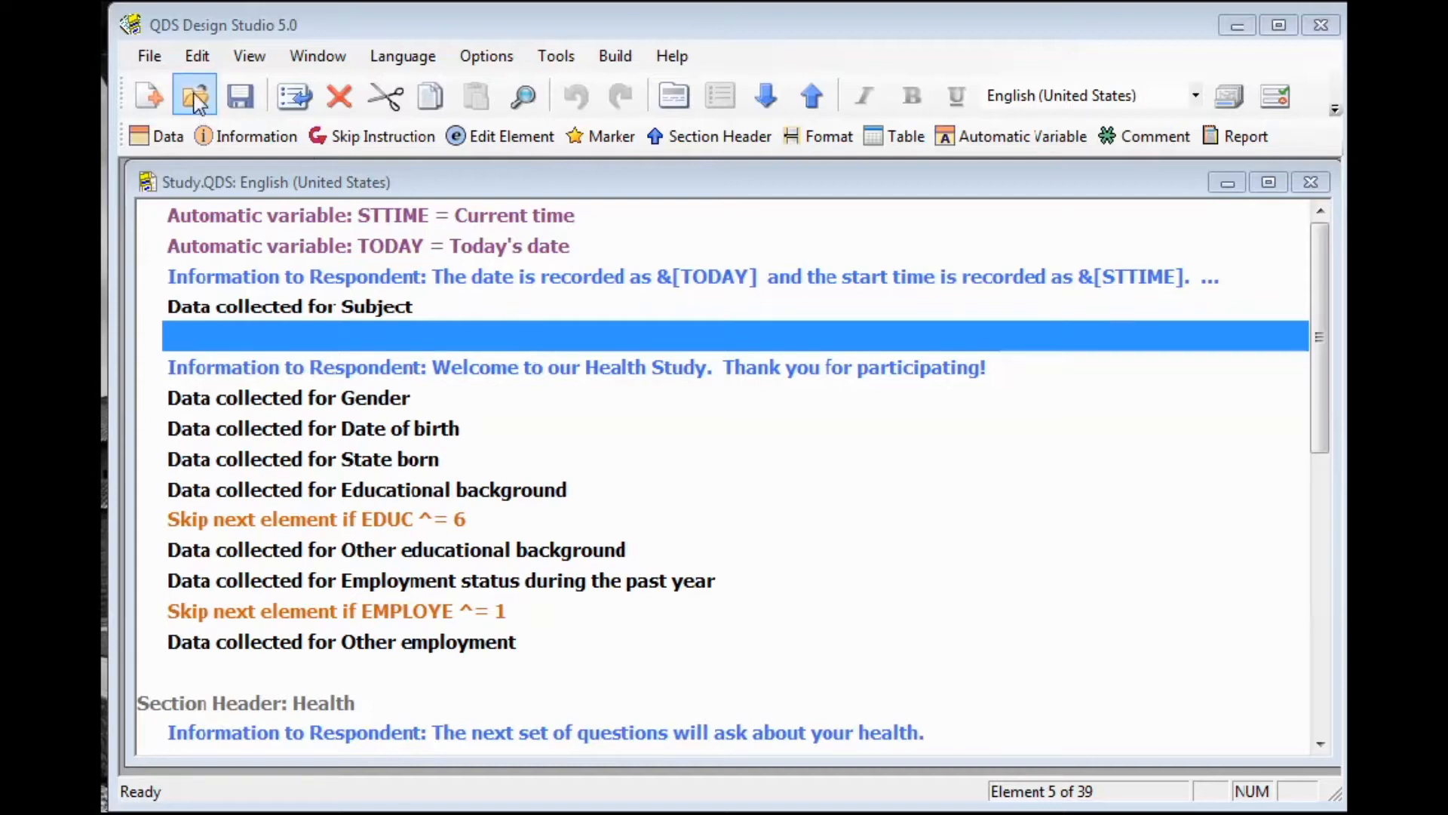
# - In QDS Design Studio, save a copy of the questionnaire as Copy of Study.QDS, discarding undo information after saving the copy
pyautogui.click(150, 57)
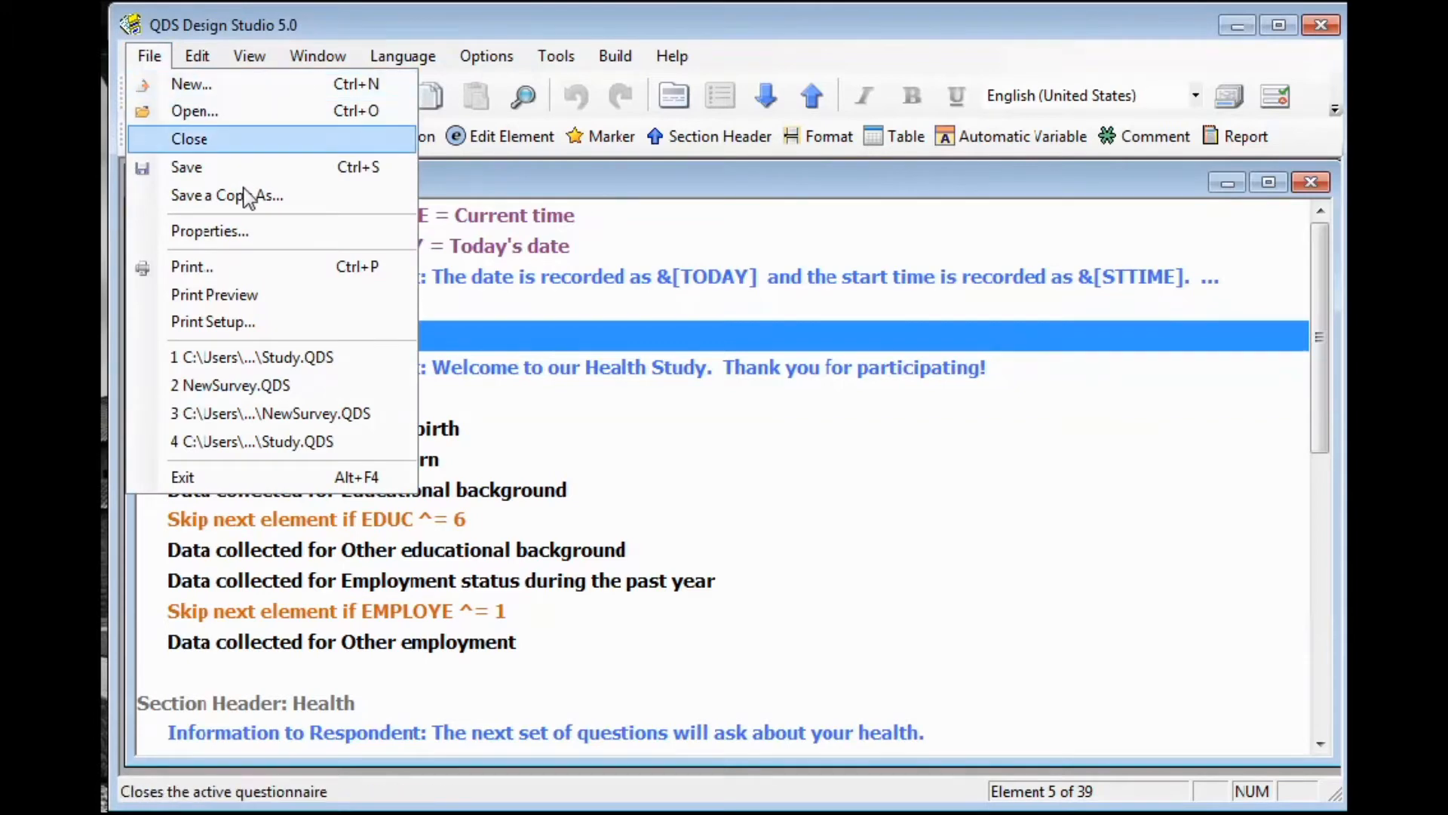
pyautogui.click(283, 194)
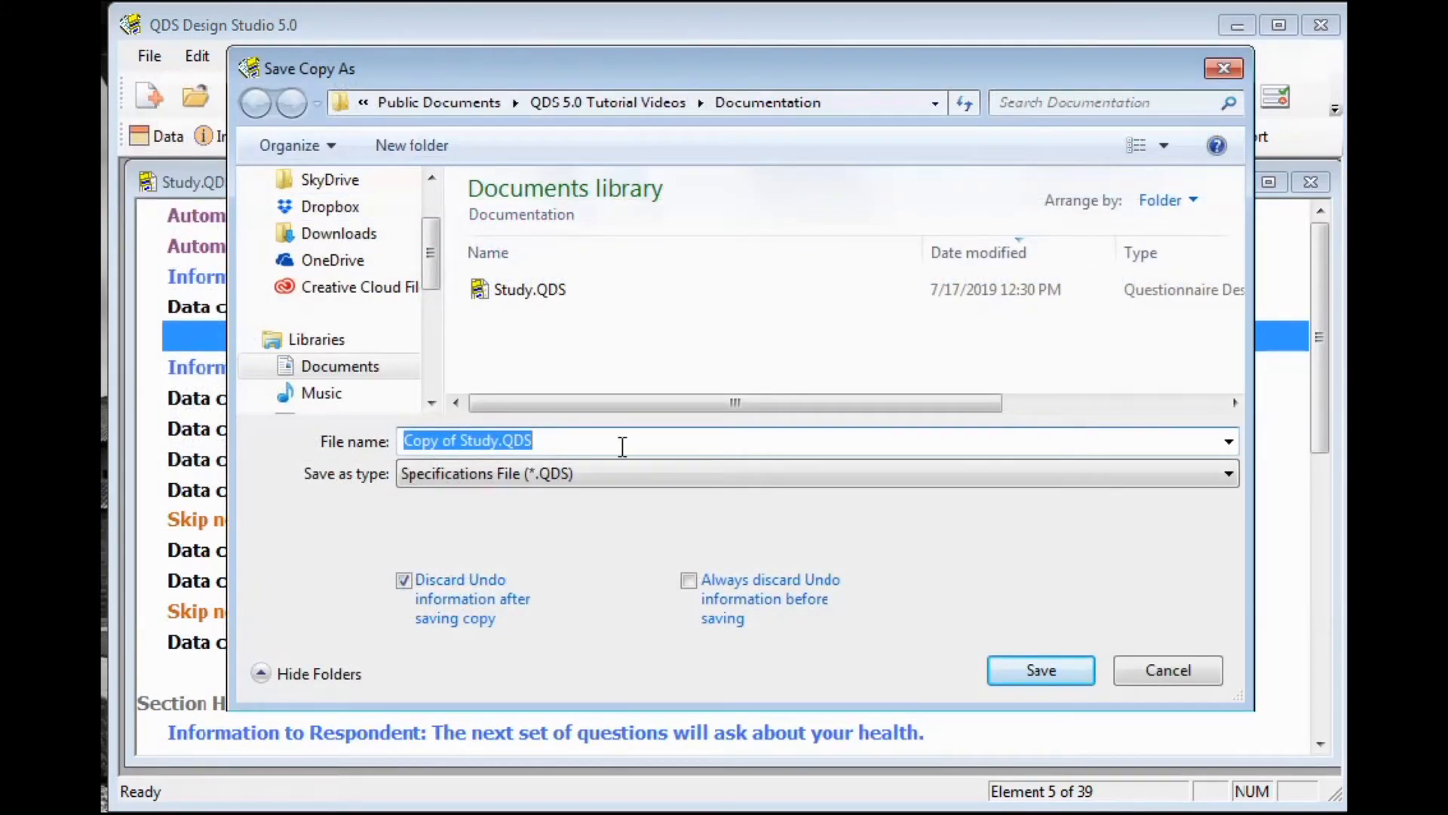
pyautogui.click(623, 446)
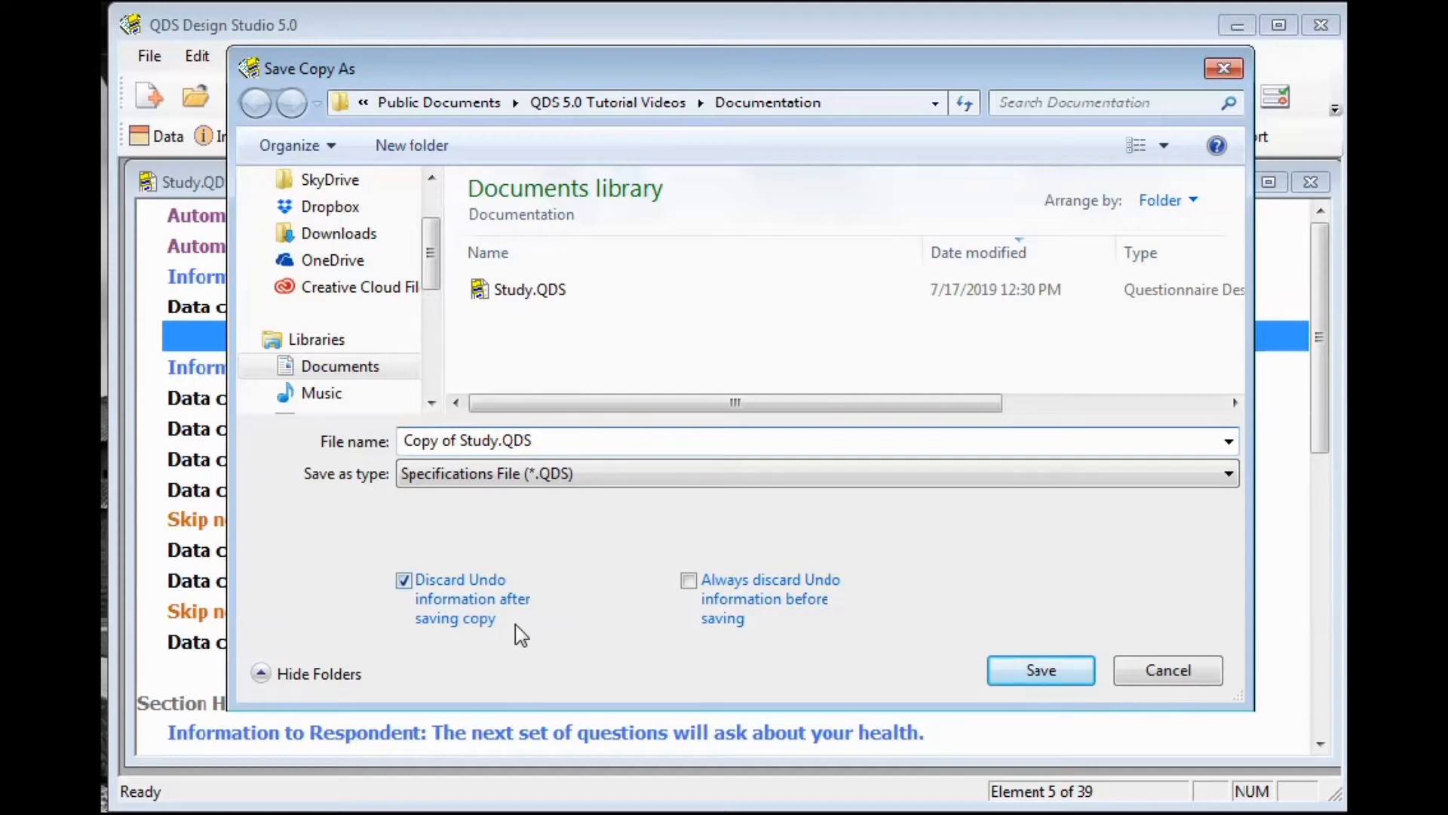
pyautogui.click(1020, 673)
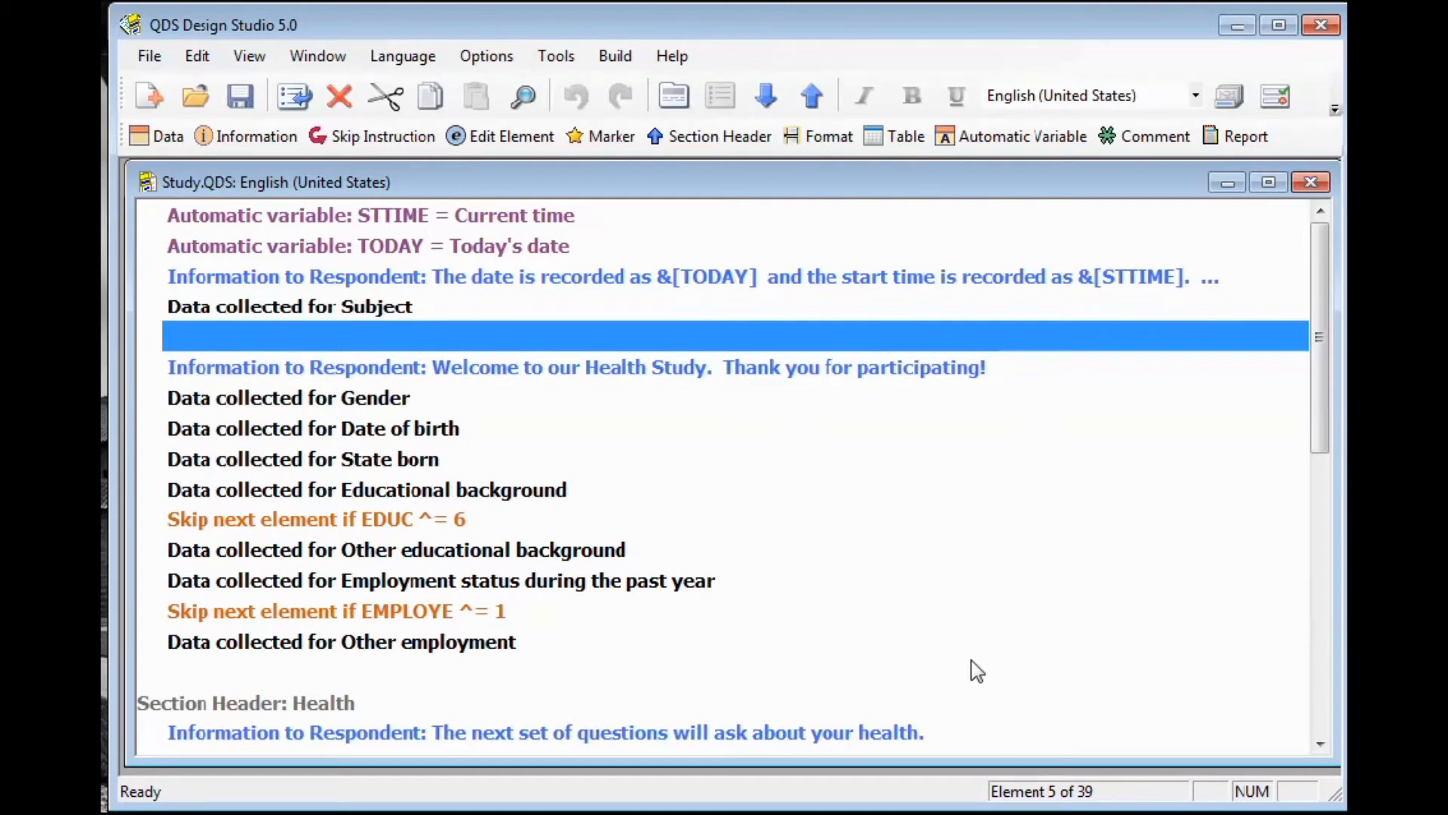
# - Delete the "Current state of health" data element from the Health section of Study.QDS
pyautogui.click(531, 579)
pyautogui.press('Down')
pyautogui.press('Down')
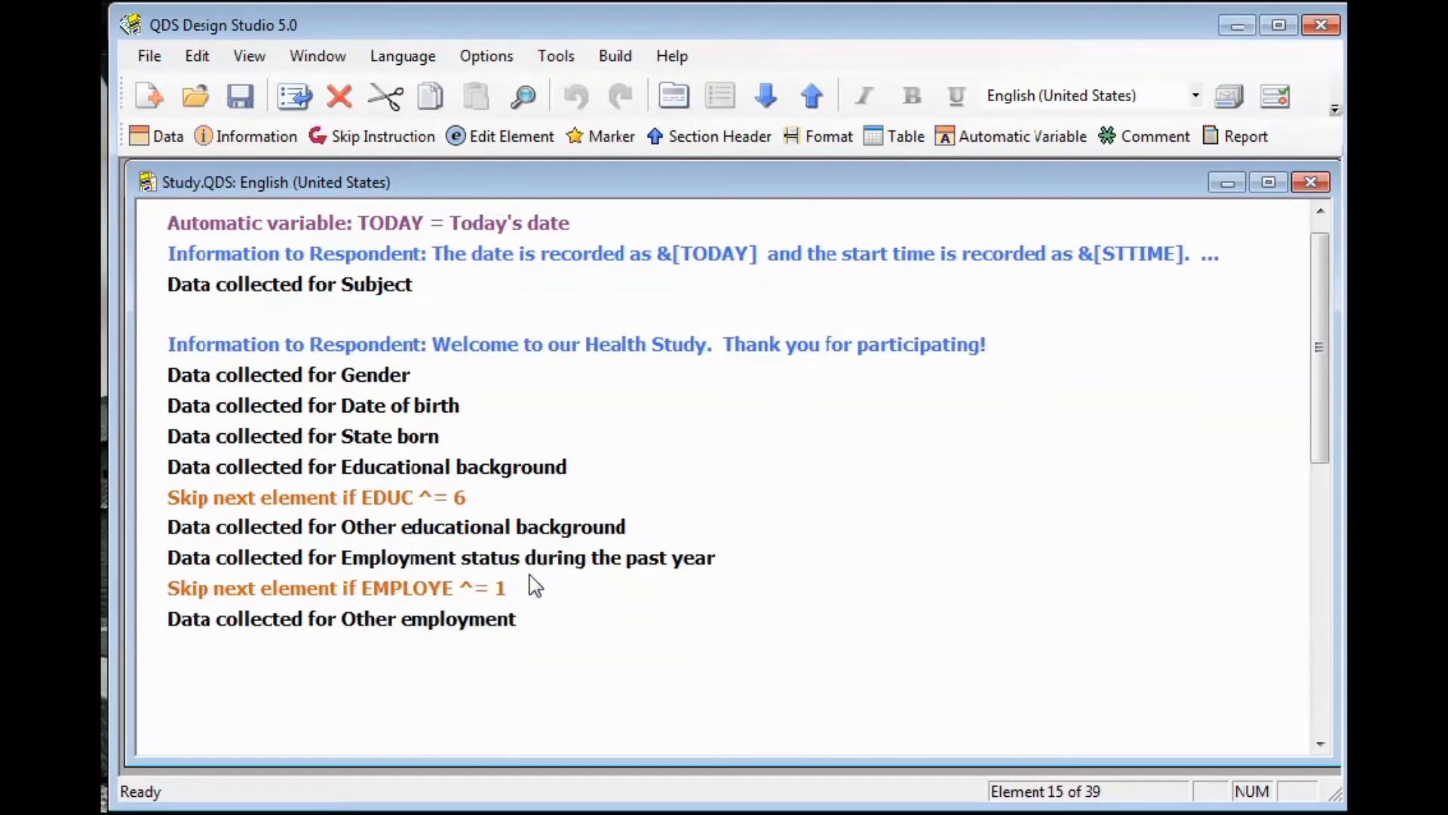
pyautogui.press('Down')
pyautogui.press('Down')
pyautogui.press('Down')
pyautogui.press('Down')
pyautogui.press('Down')
pyautogui.press('Down')
pyautogui.press('Down')
pyautogui.press('Up')
pyautogui.press('Up')
pyautogui.press('Up')
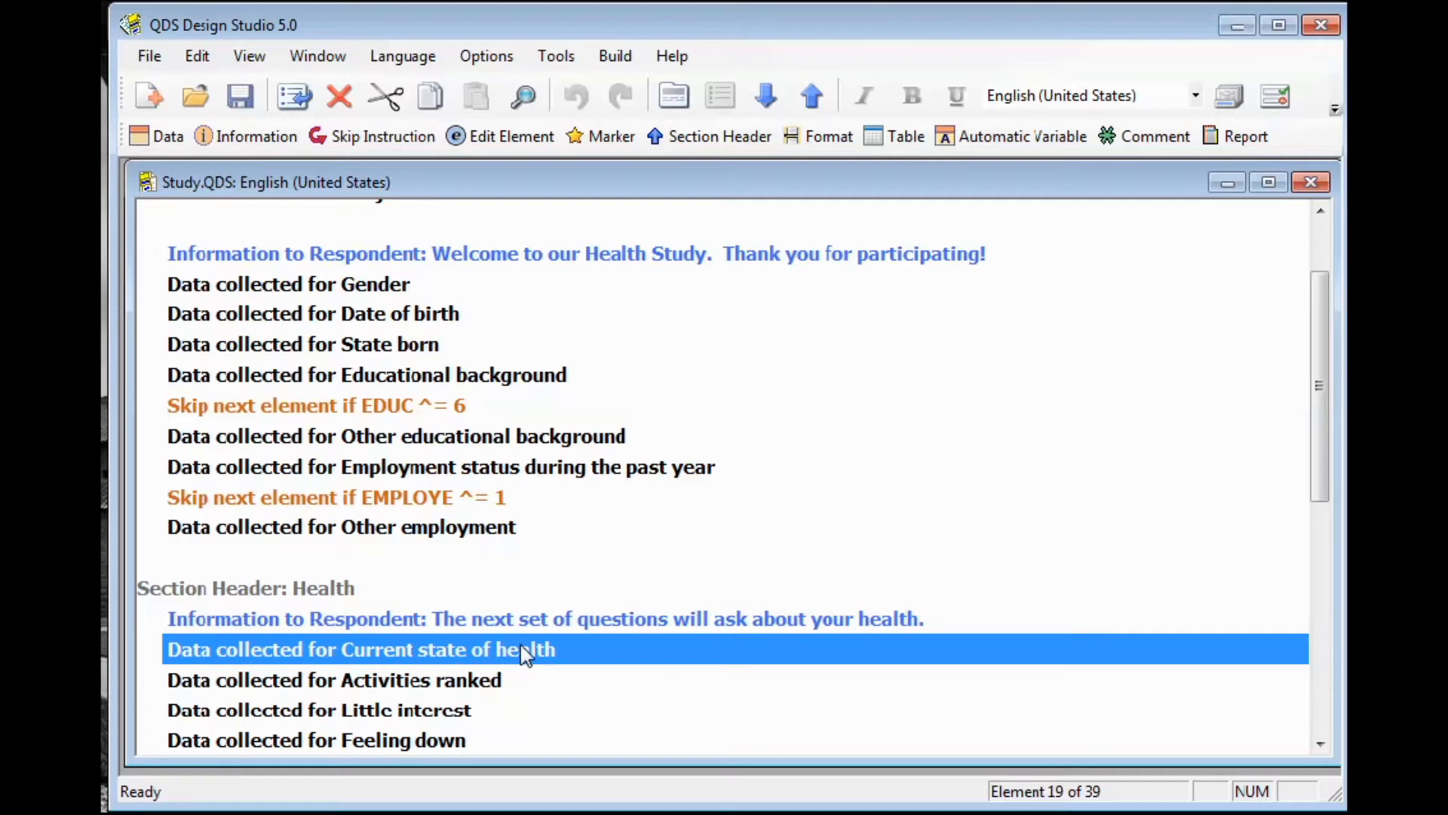
pyautogui.click(341, 96)
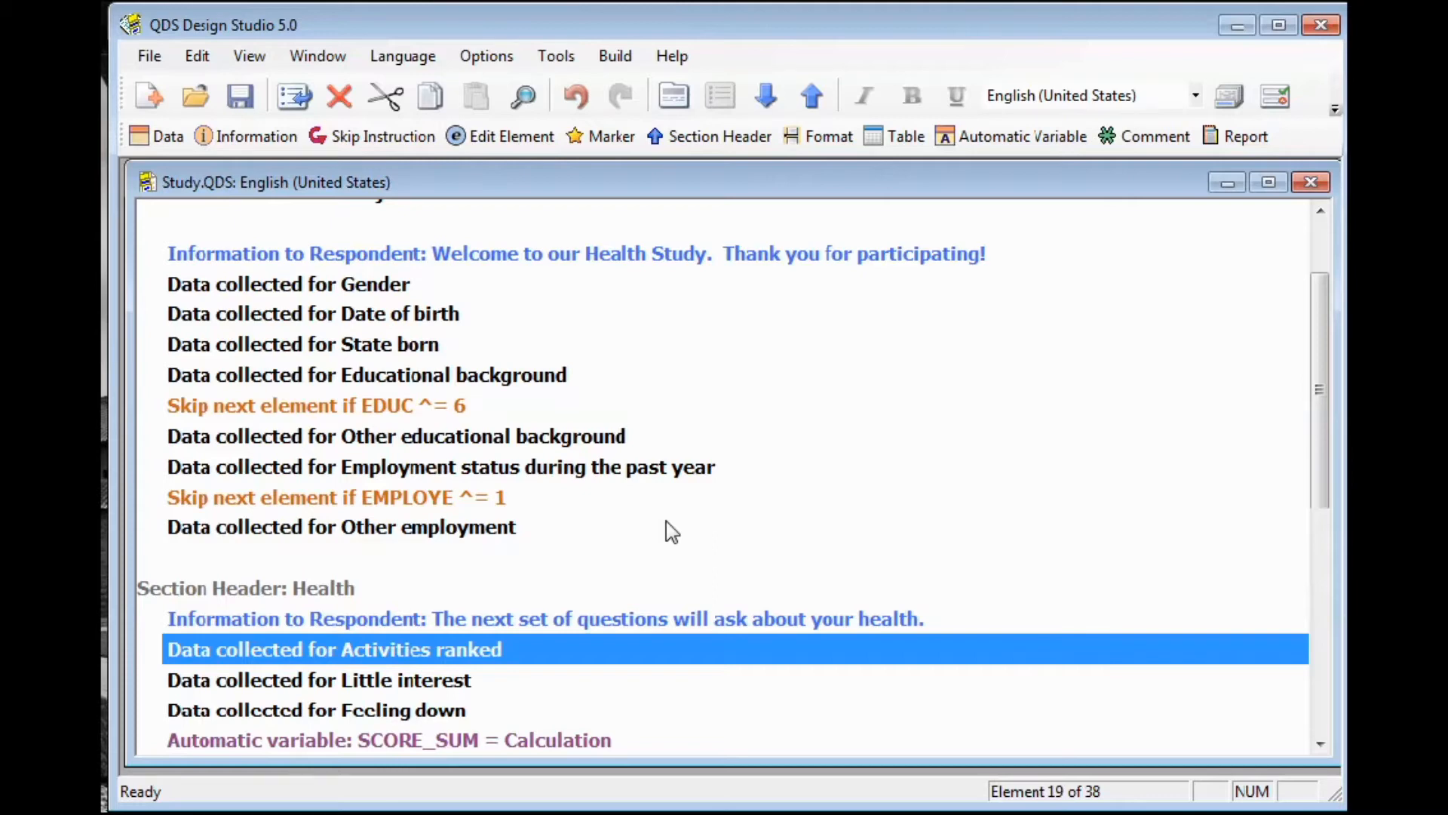
# - Add a category with code value 4 and description "Everyday" to the MD response card (Health Rating responses)
pyautogui.press('Down')
pyautogui.press('Down')
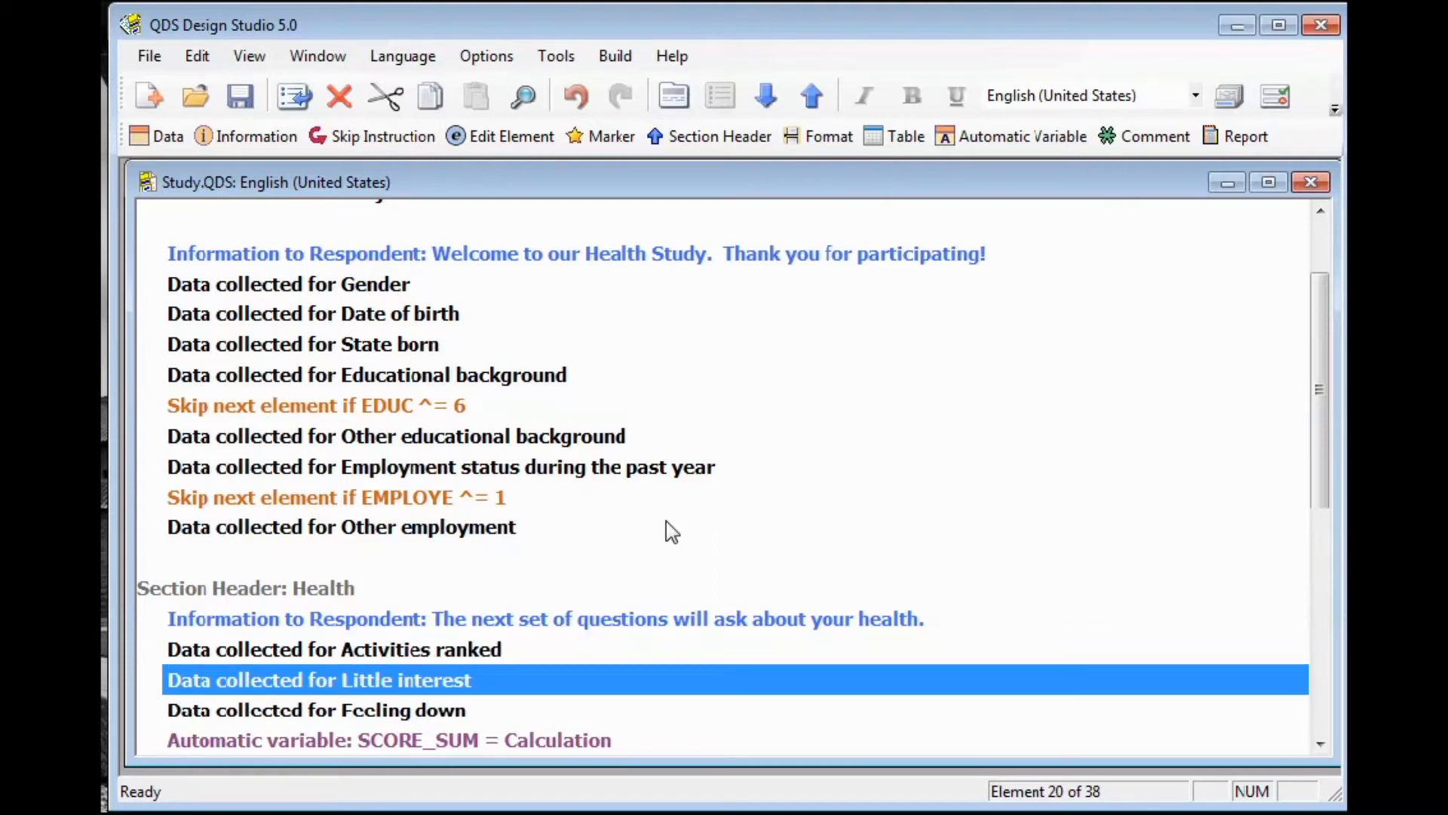
pyautogui.click(556, 59)
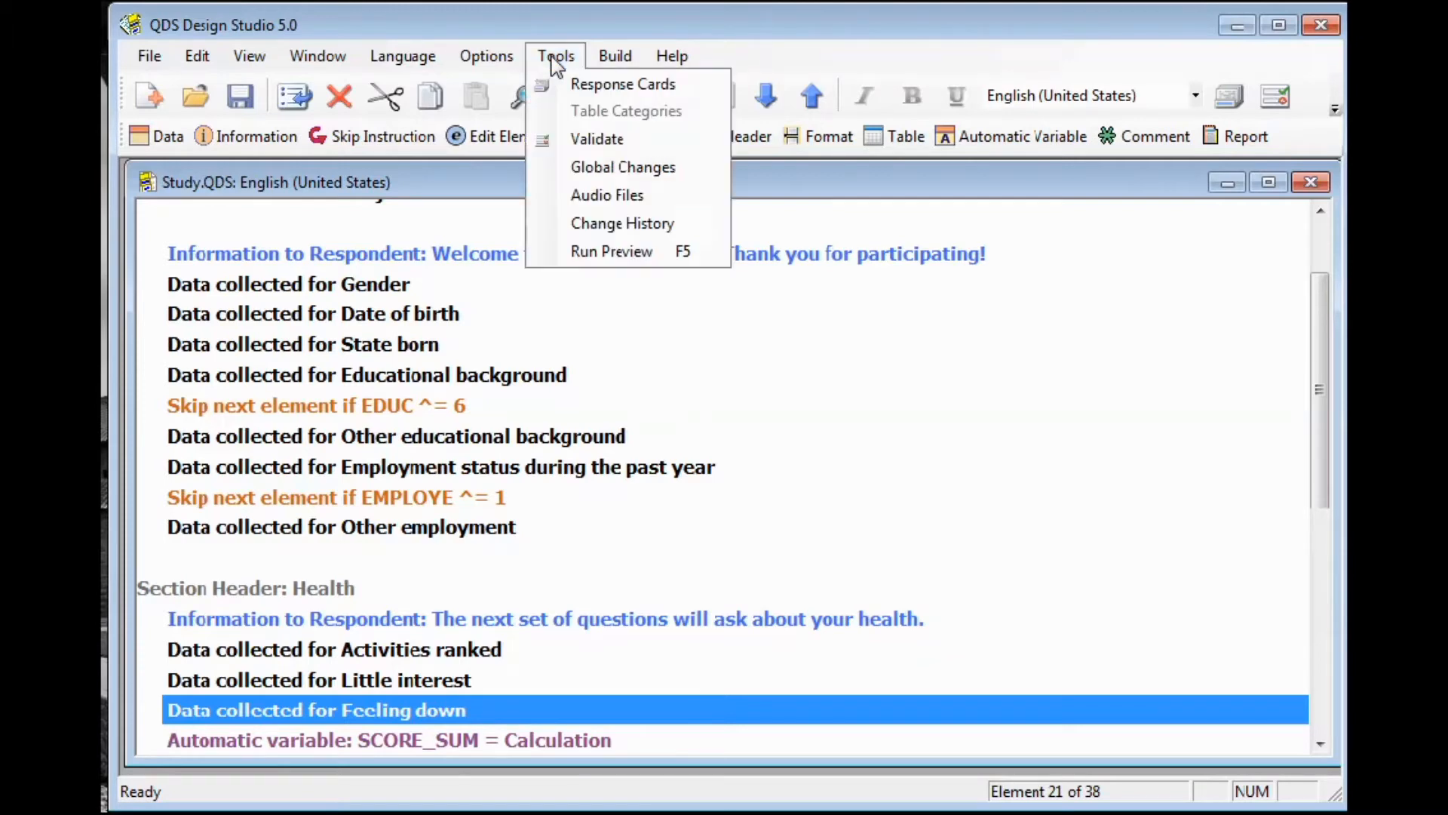
pyautogui.click(581, 80)
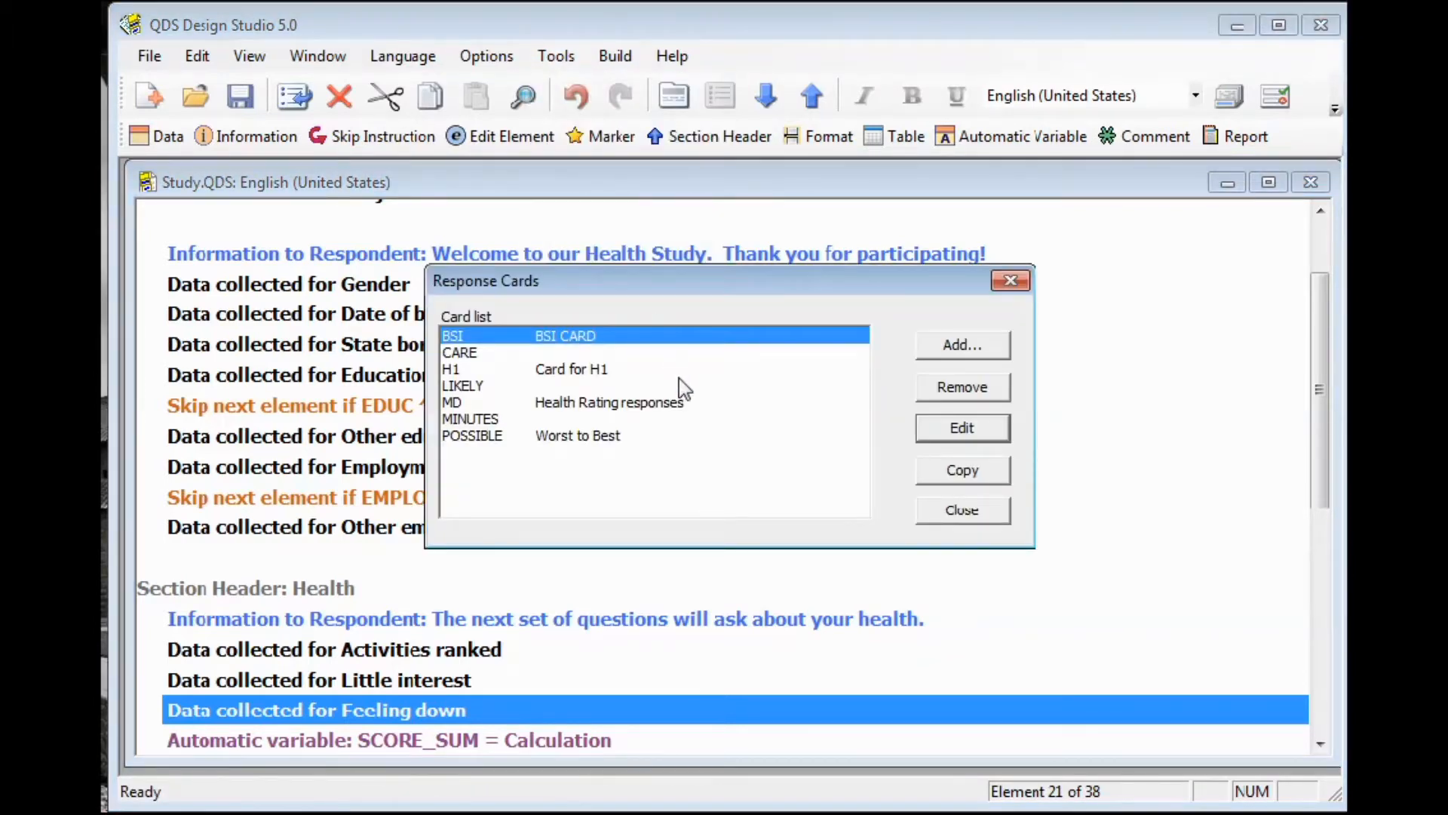
pyautogui.click(644, 406)
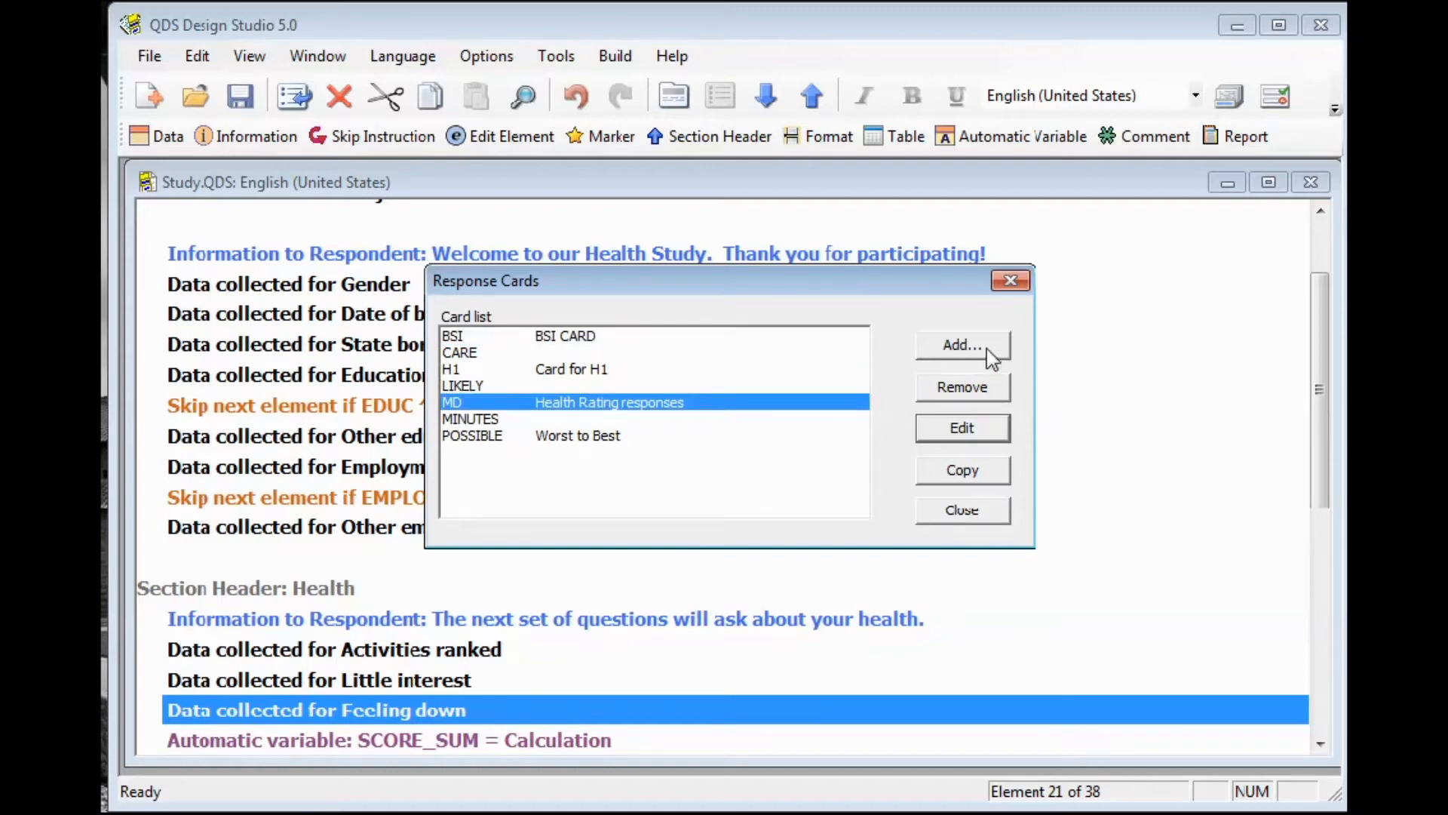
pyautogui.click(960, 425)
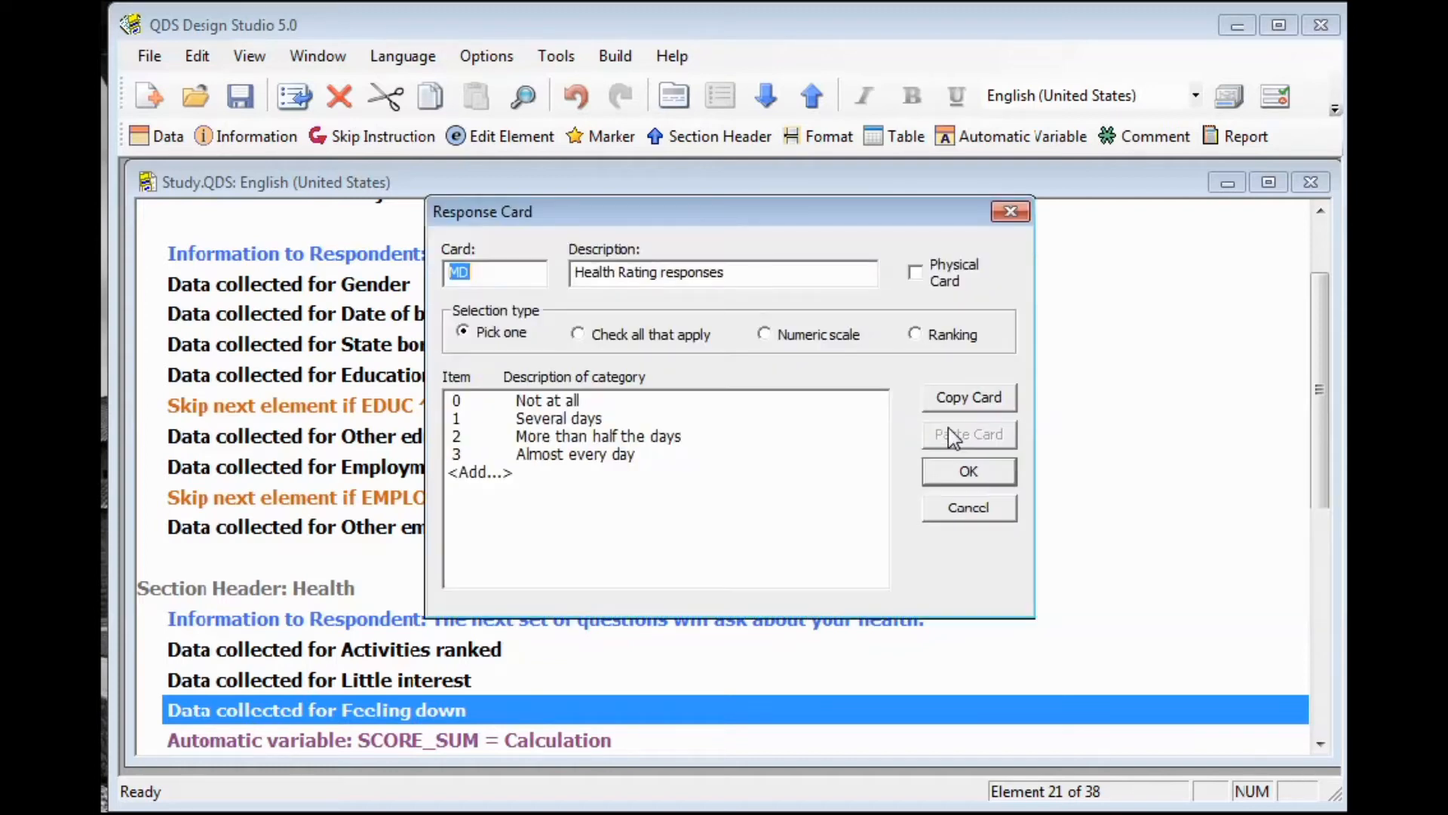
pyautogui.doubleClick(572, 473)
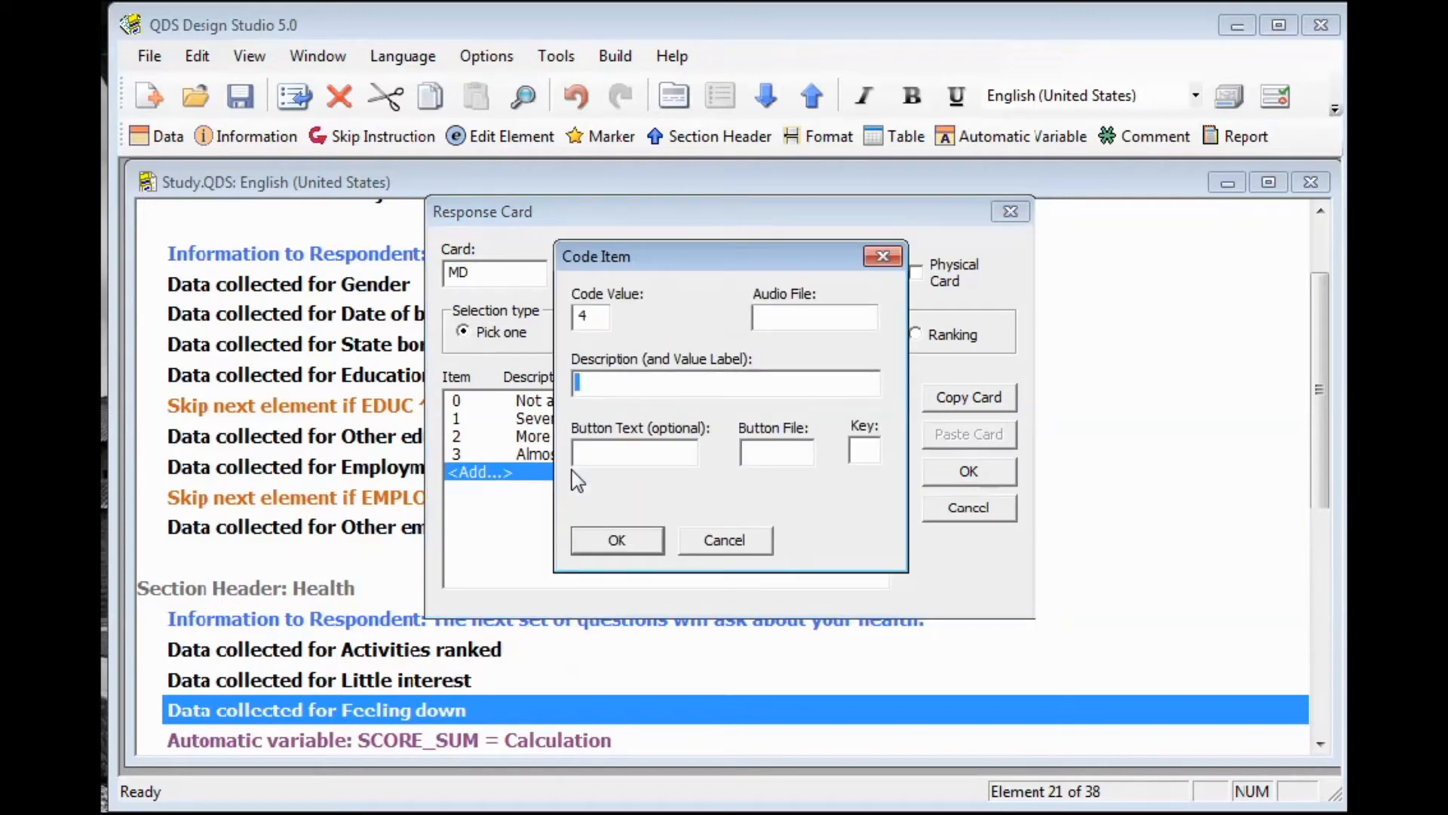
pyautogui.write('Everyday')
pyautogui.click(599, 538)
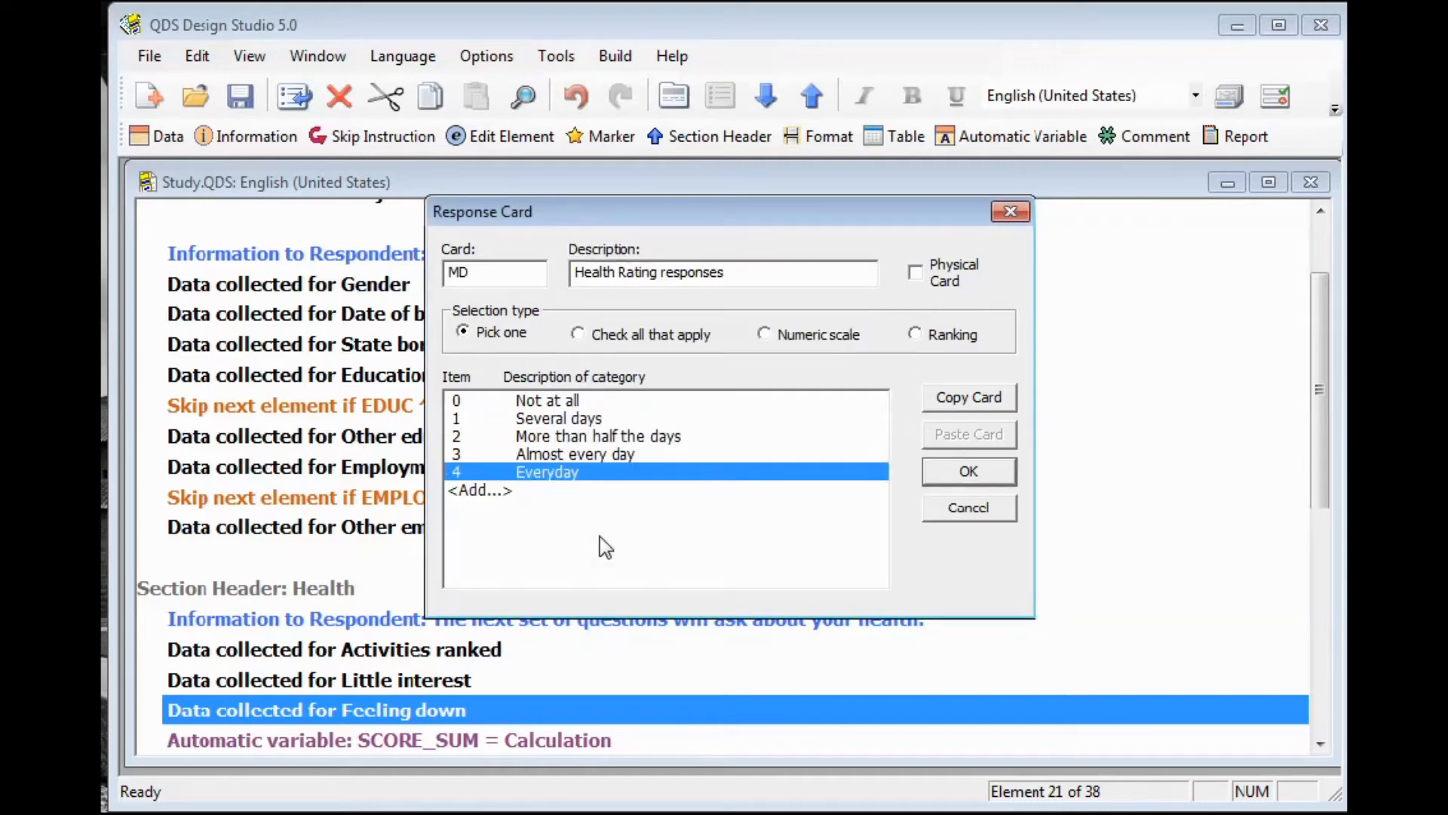
pyautogui.click(962, 476)
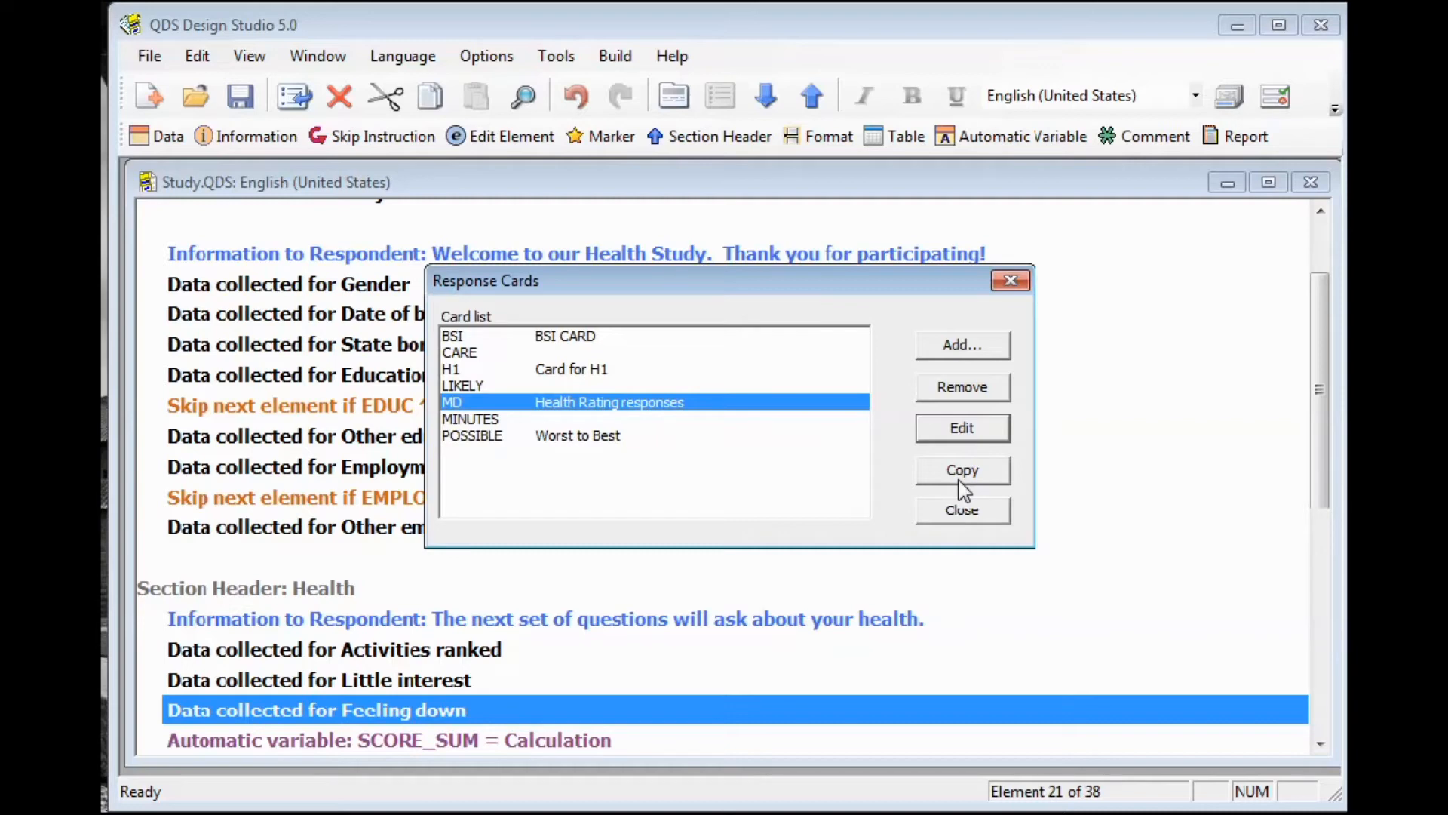
pyautogui.click(964, 507)
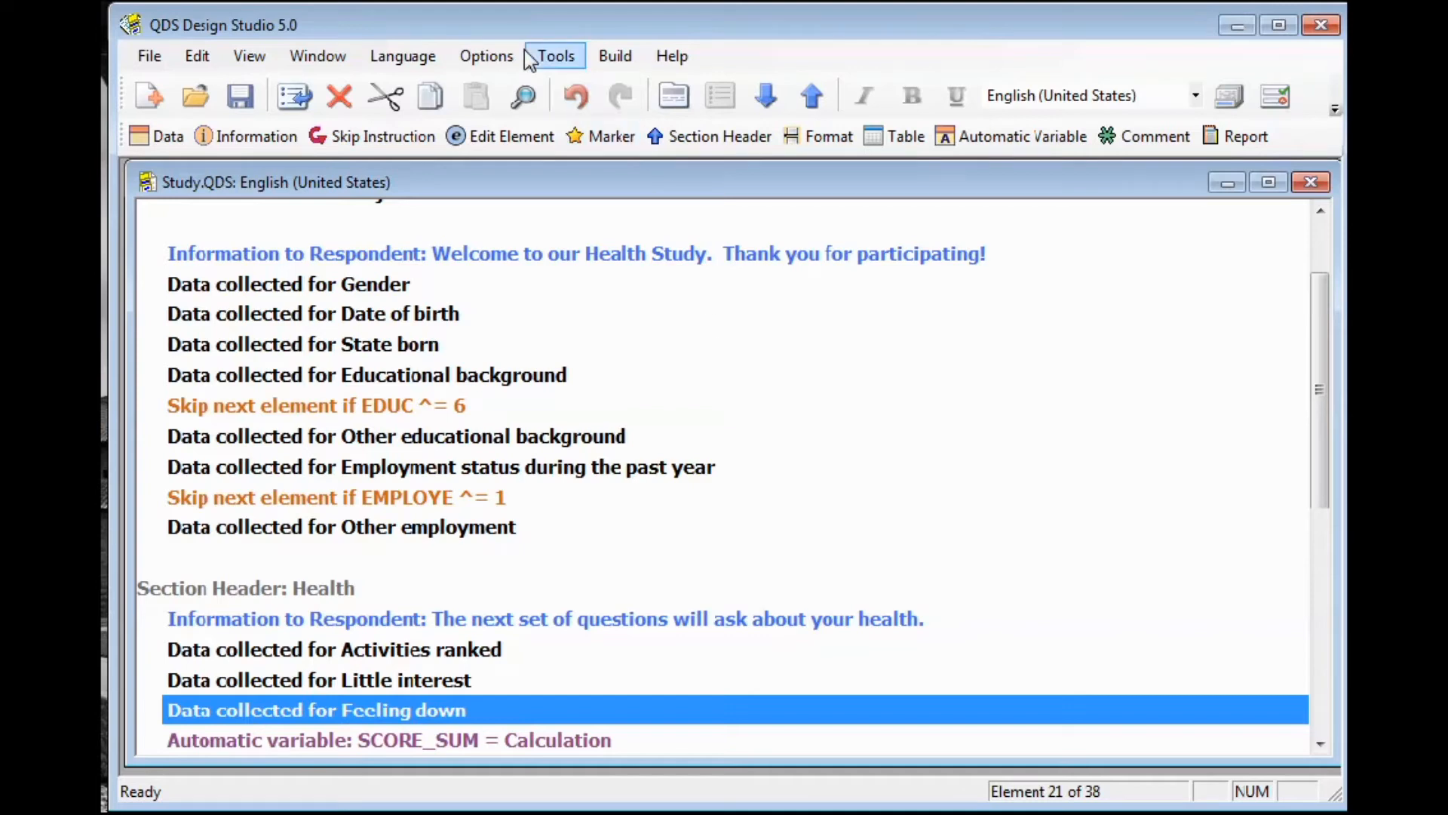
# - Start a Change History annotation titled "Health Section Changes" and enter the user's initials as the user name
pyautogui.click(549, 56)
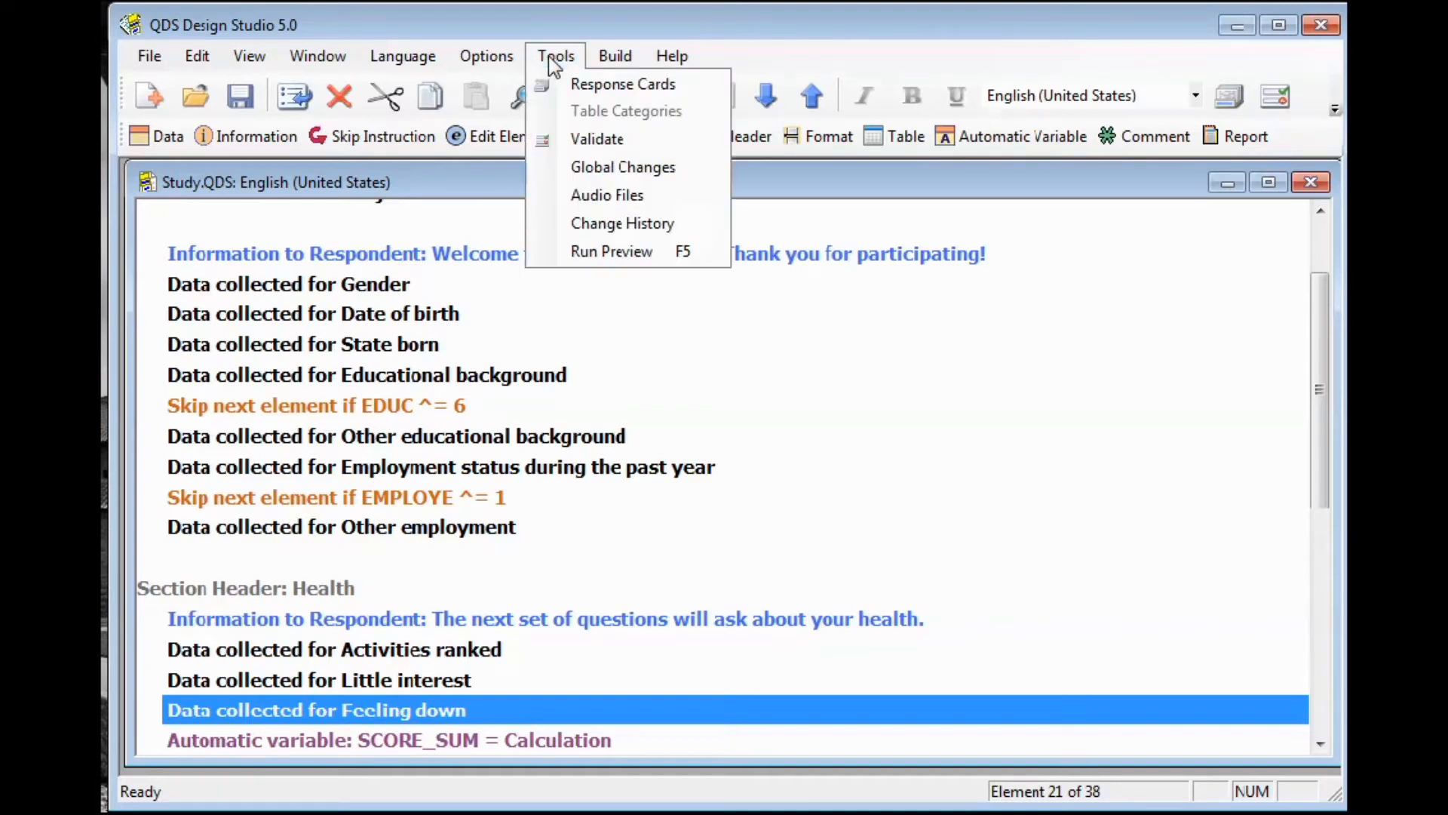
pyautogui.click(674, 224)
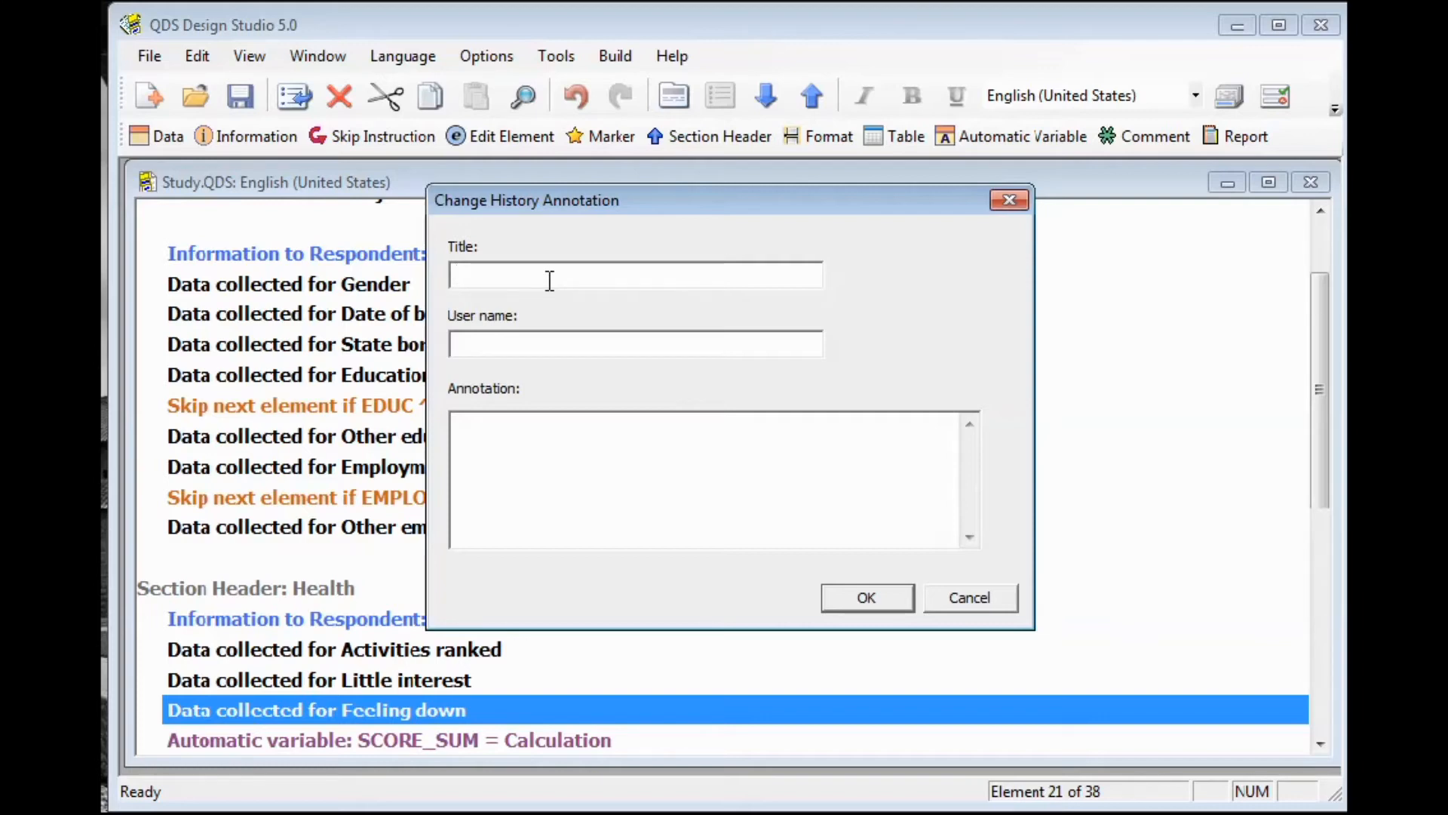
pyautogui.write('Heat')
pyautogui.press('BackSpace')
pyautogui.write('lth Section S')
pyautogui.press('BackSpace')
pyautogui.write('Changes')
pyautogui.click(593, 354)
pyautogui.write('XI')
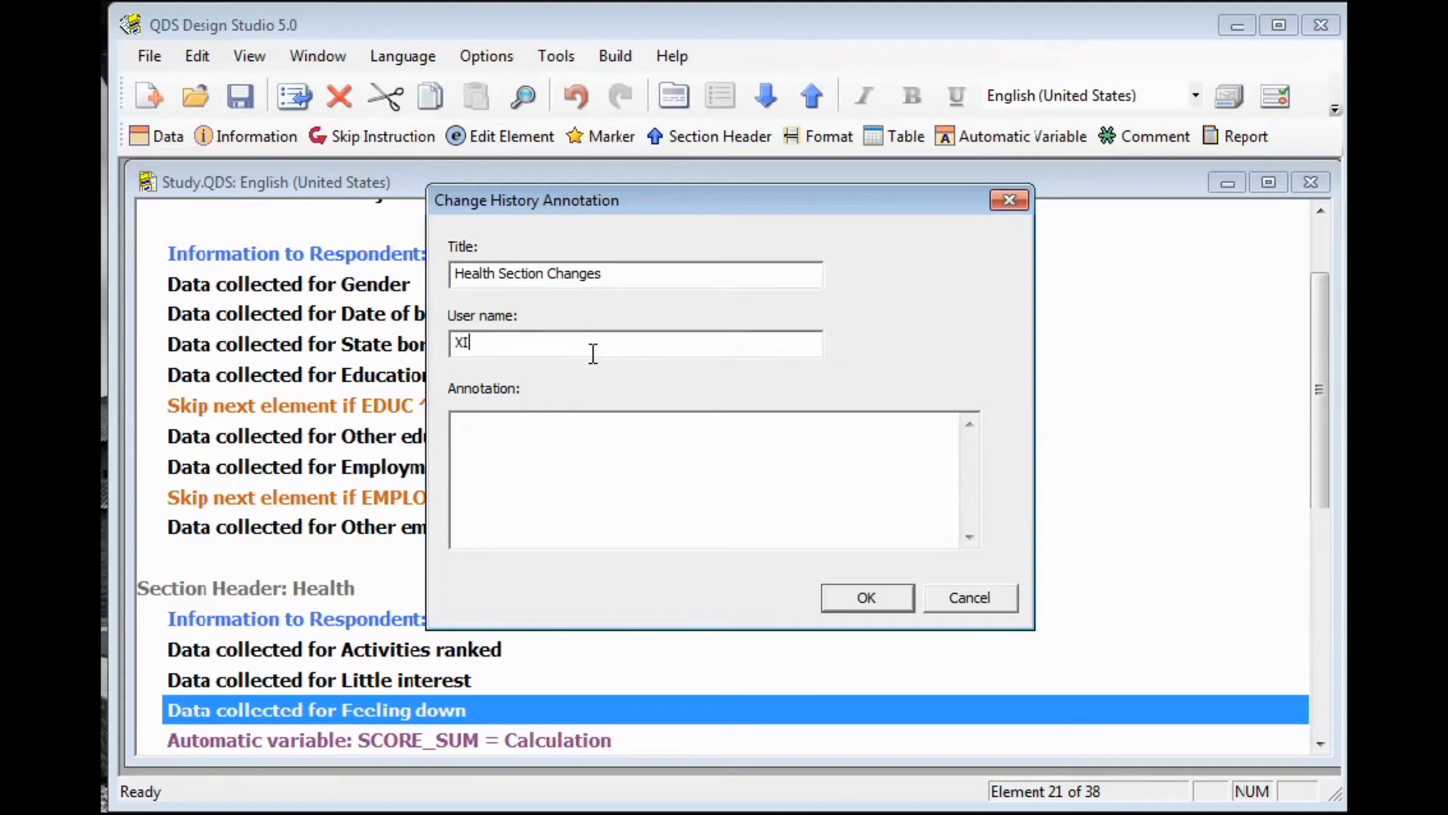
# - Enter the annotation "Removed "Current state of health" item and added new category for rating responses after pilot testing." and add it to the change history
pyautogui.click(643, 433)
pyautogui.write('Removed "Current state of health" item and added new category for rating responses after pilot testing.')
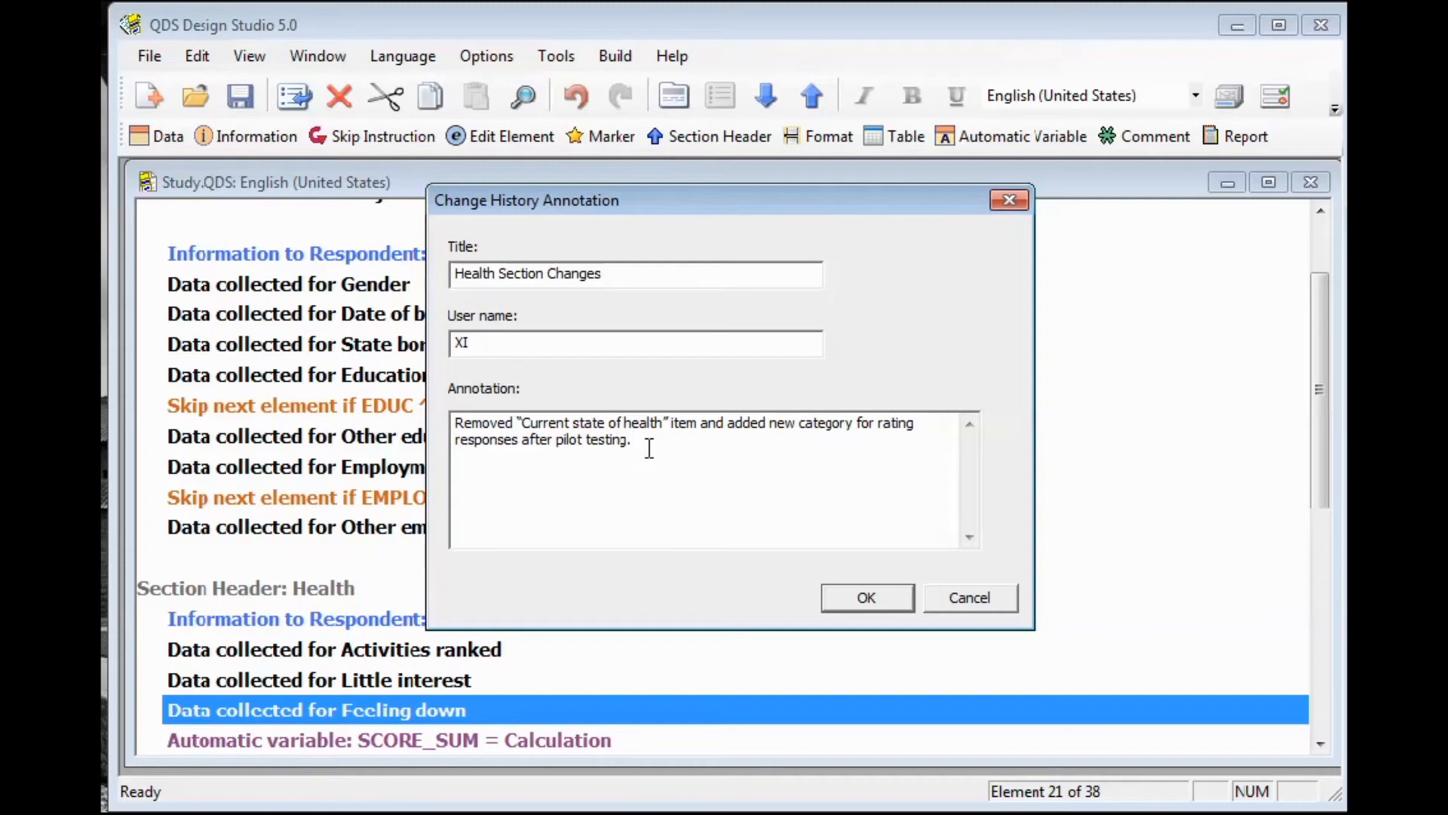
pyautogui.click(858, 598)
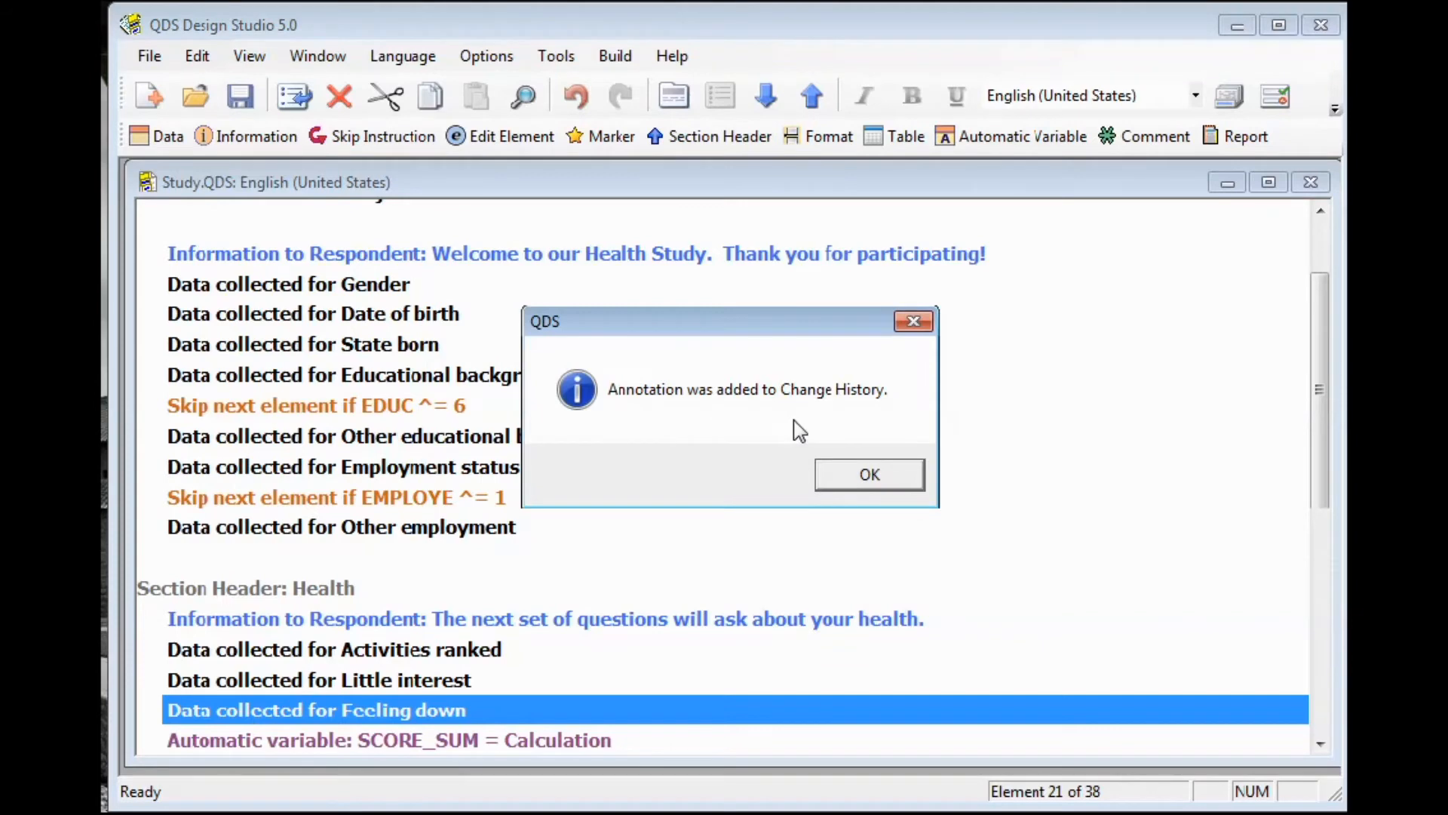
pyautogui.click(869, 473)
# - Insert "Please let the staff know if you have any questions." before "Thank you!" in the survey's closing information element
pyautogui.click(433, 691)
pyautogui.press('Down')
pyautogui.press('End')
pyautogui.press('Up')
pyautogui.press('Up')
pyautogui.doubleClick(442, 640)
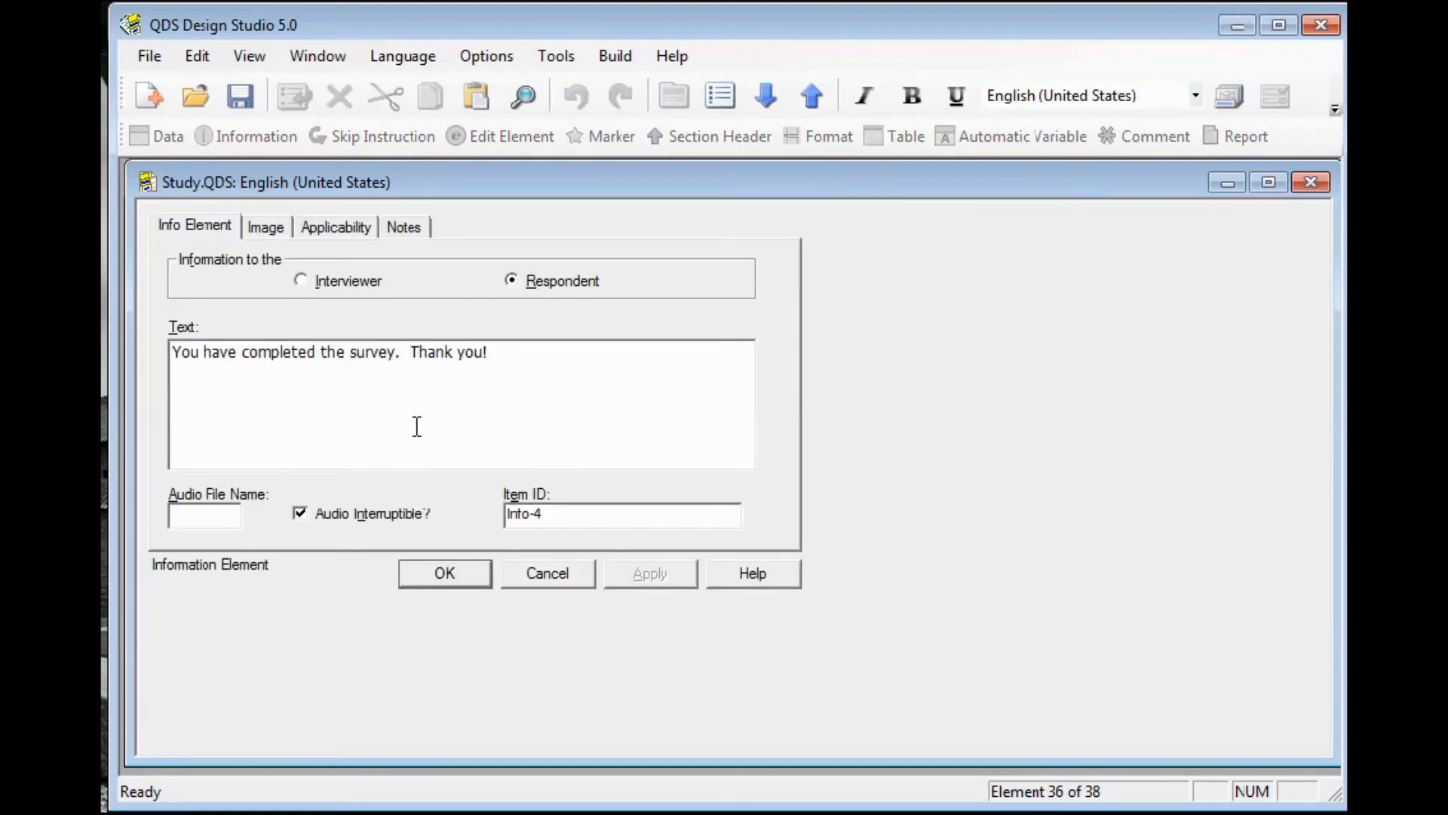
pyautogui.write('Please let the staff know if you have any questions.')
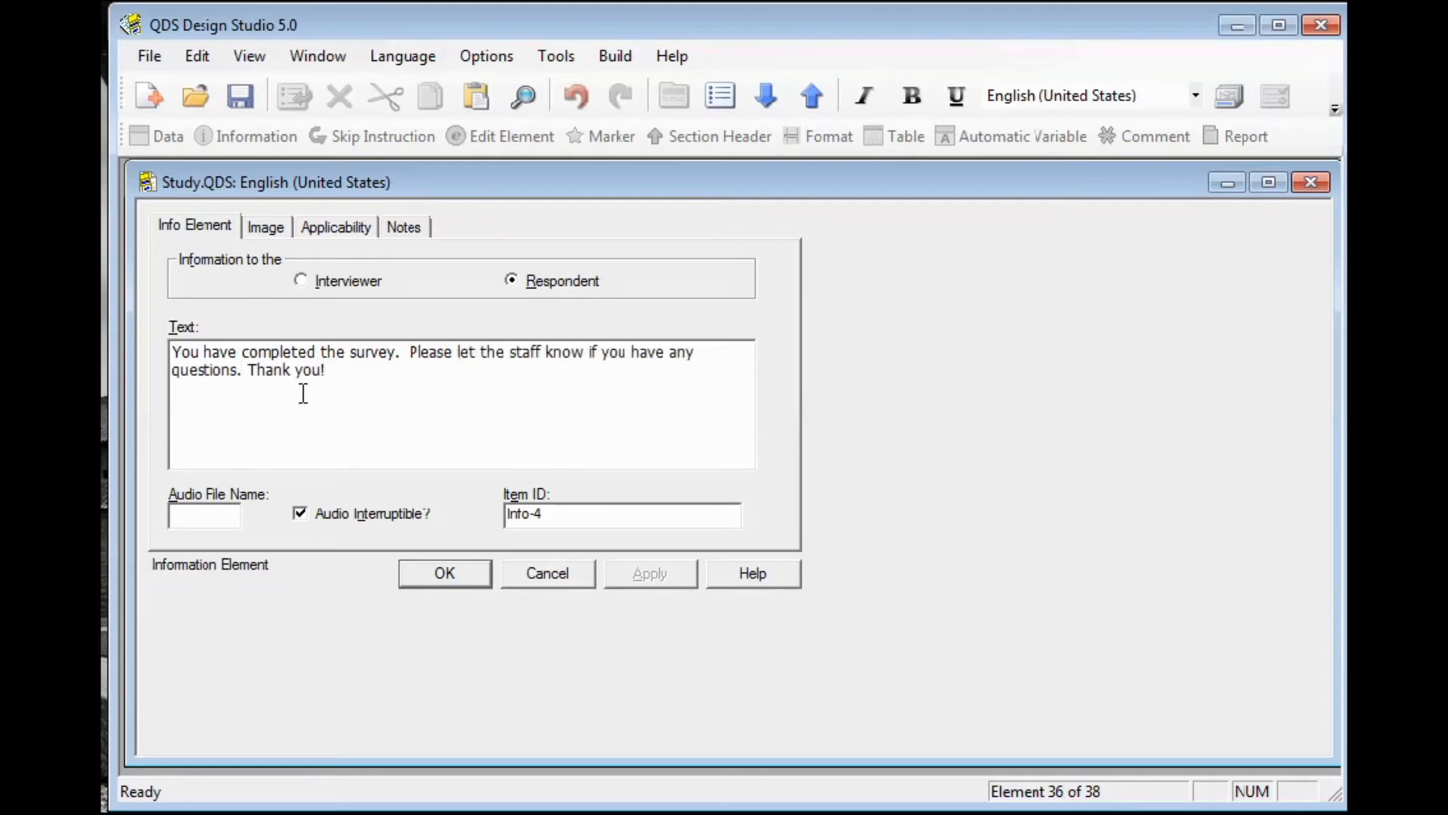
pyautogui.click(470, 577)
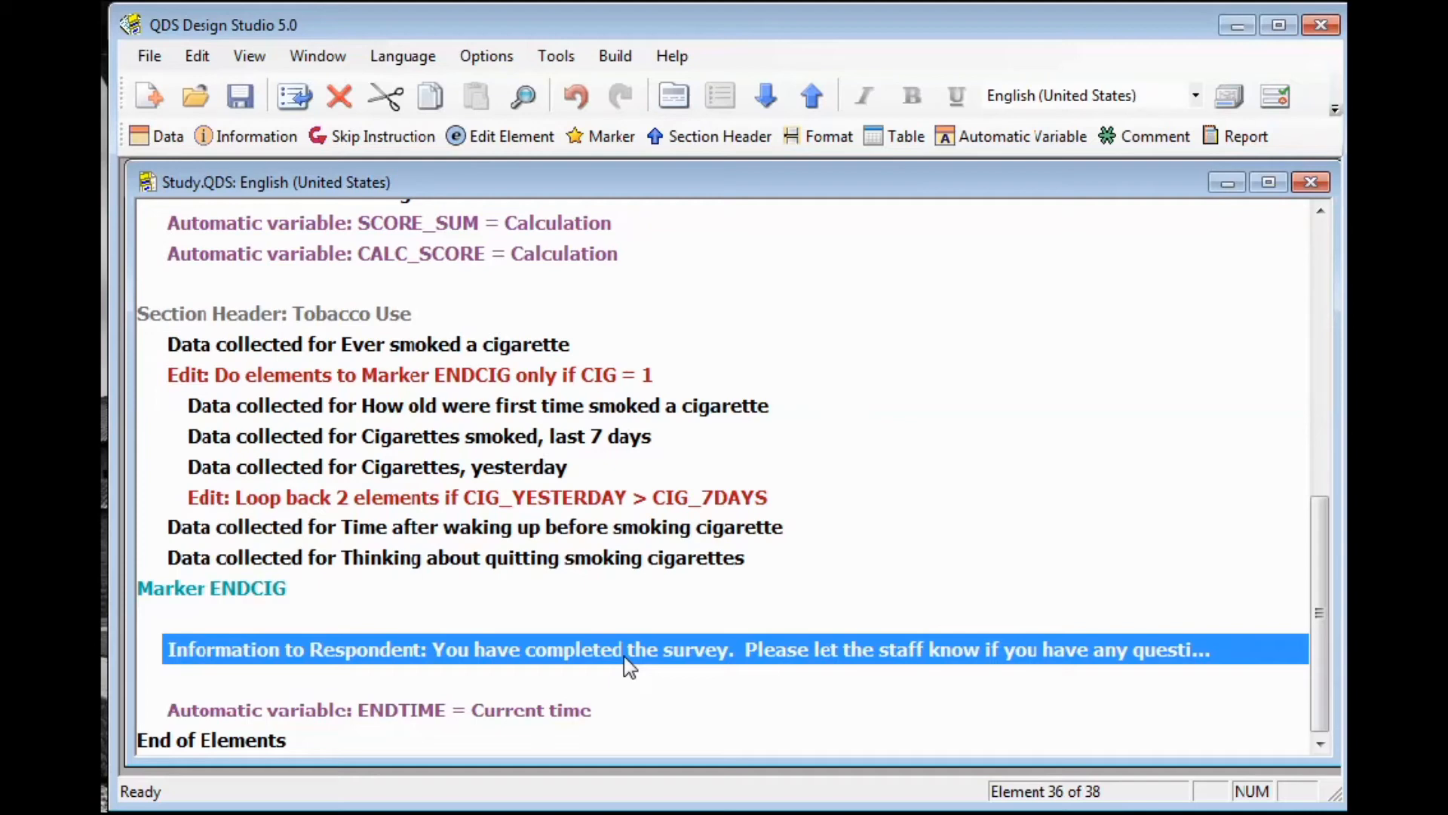
# - Build the Change History report as Study History.RTF in the Documentation folder and open the document
pyautogui.click(615, 56)
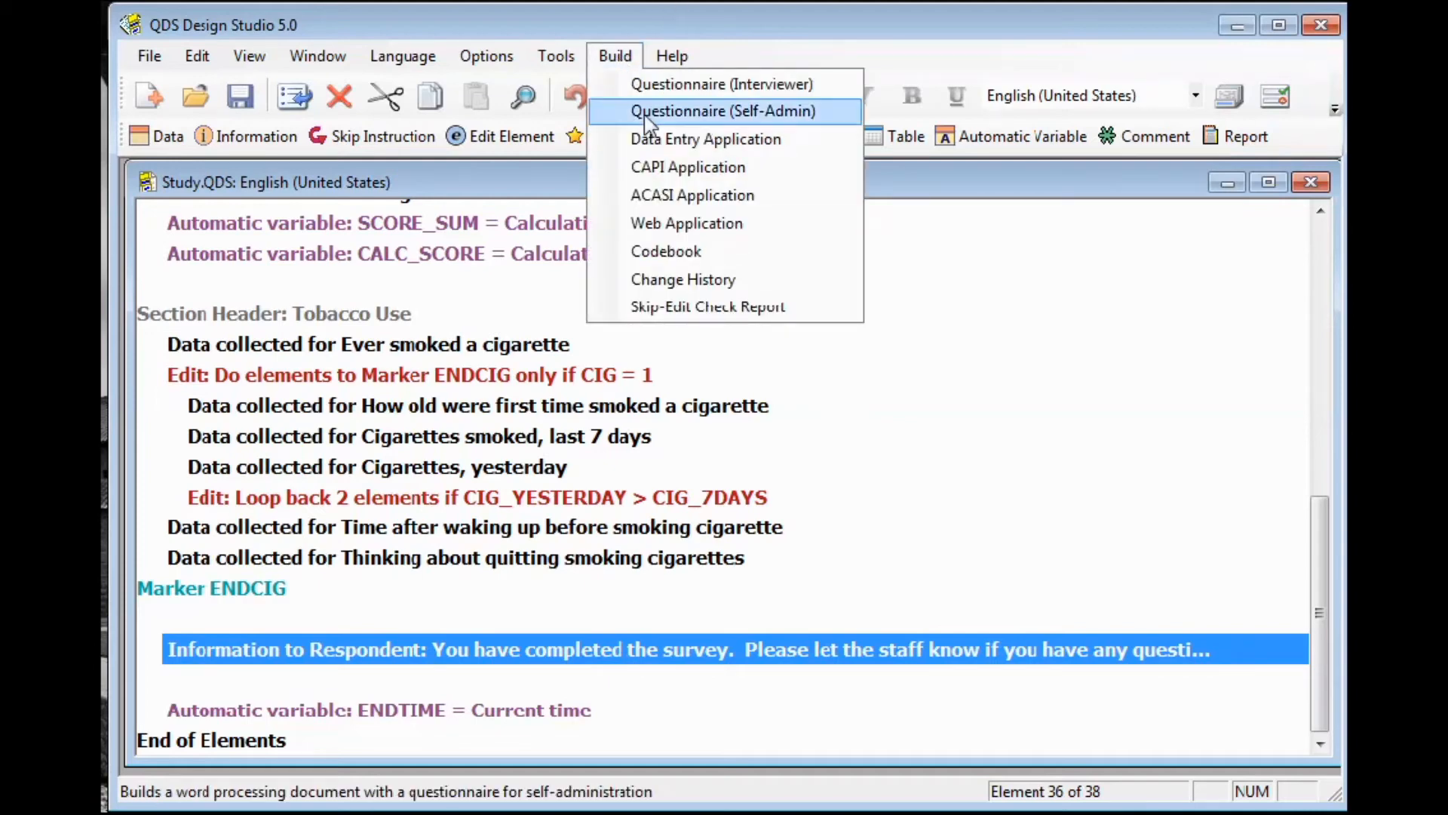
pyautogui.click(685, 280)
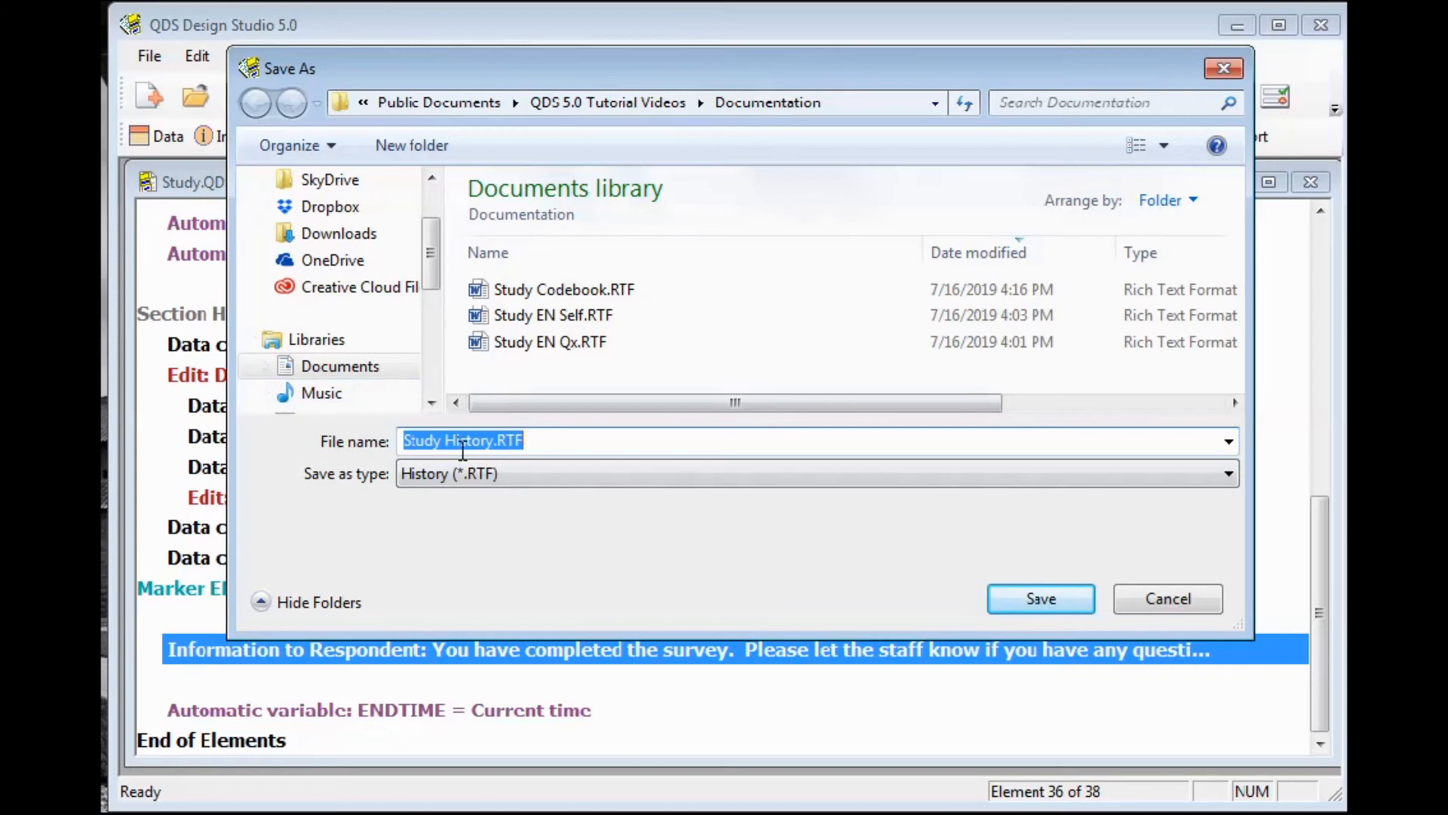
pyautogui.click(1026, 603)
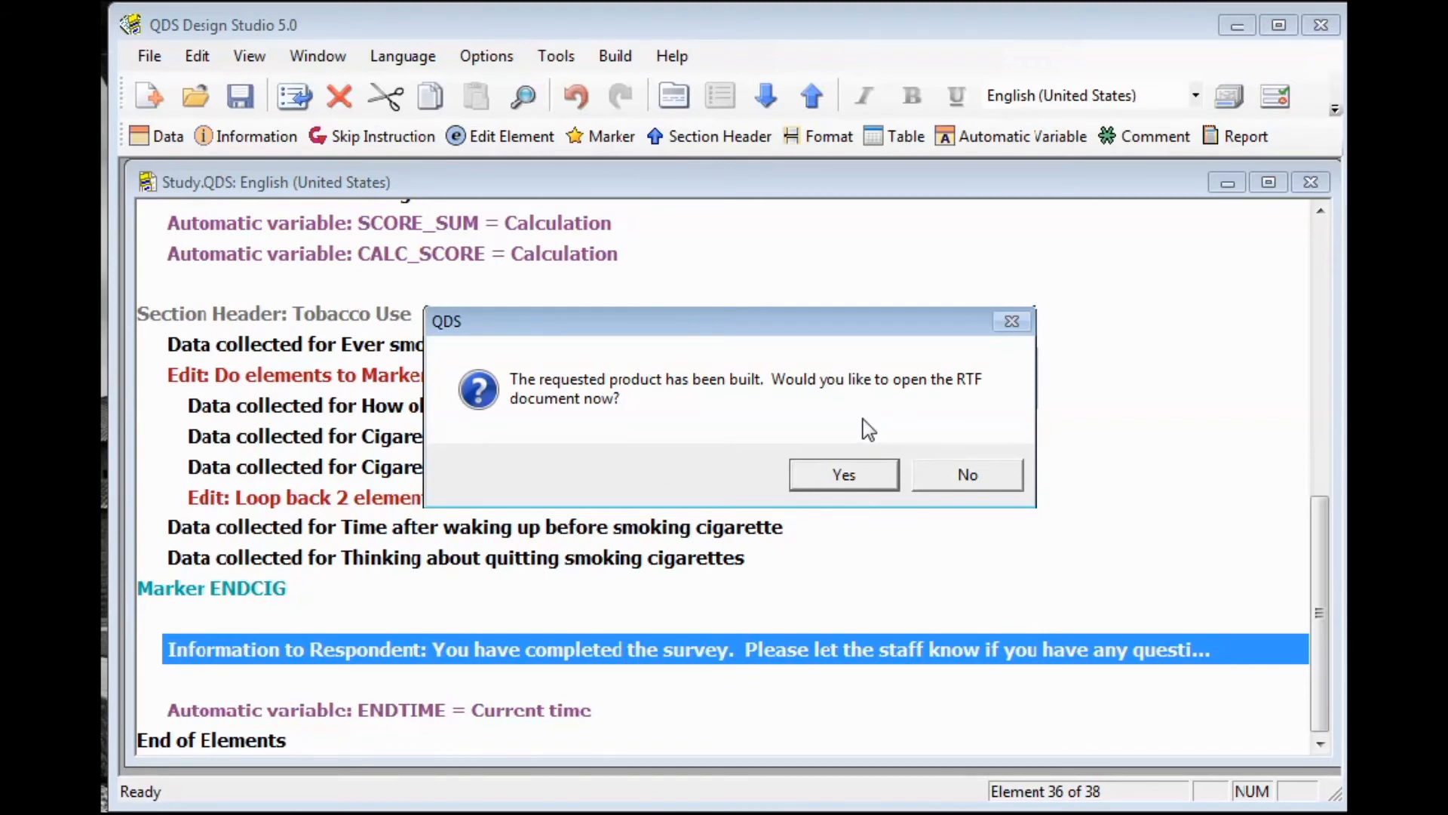
pyautogui.click(885, 483)
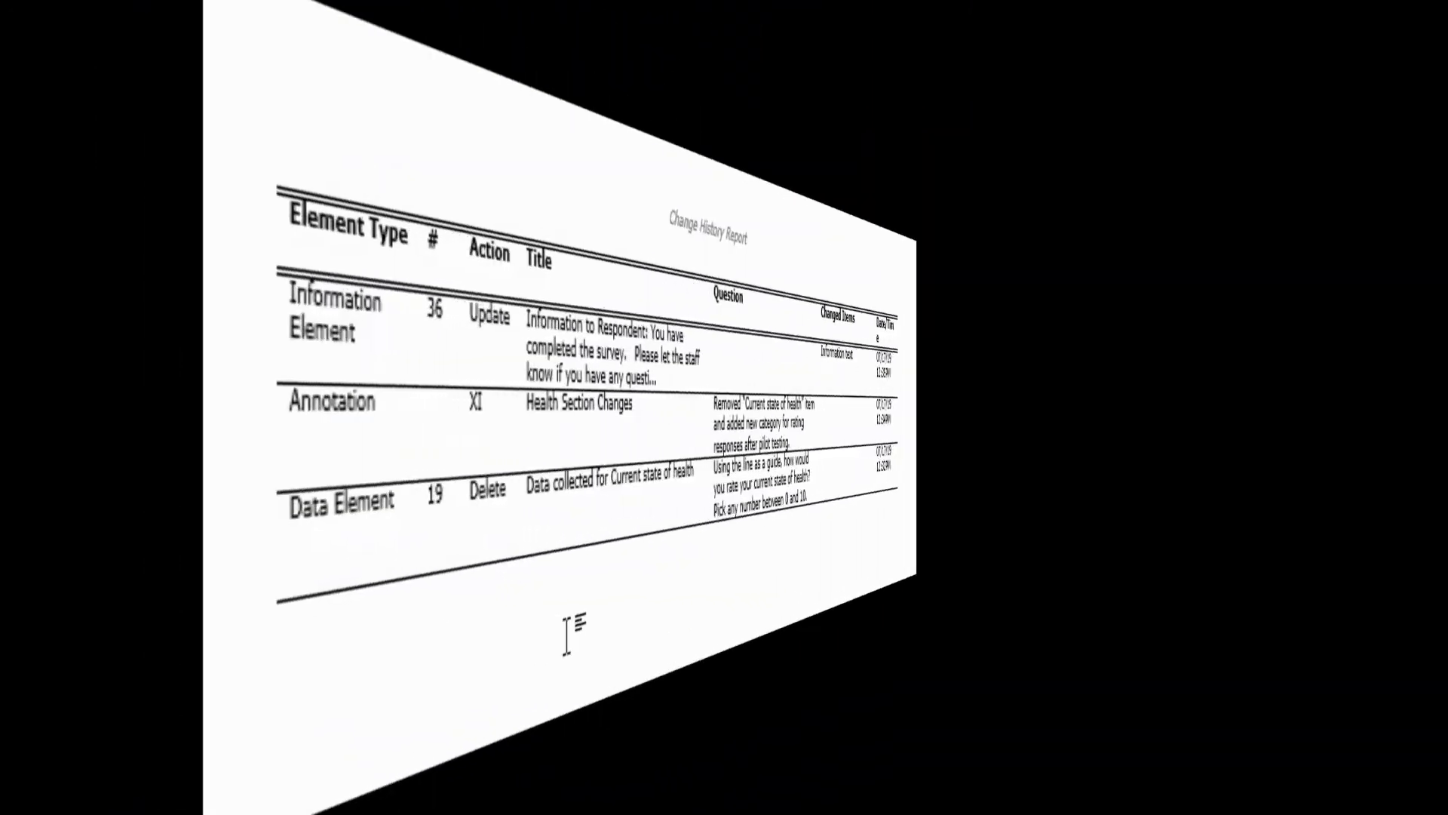